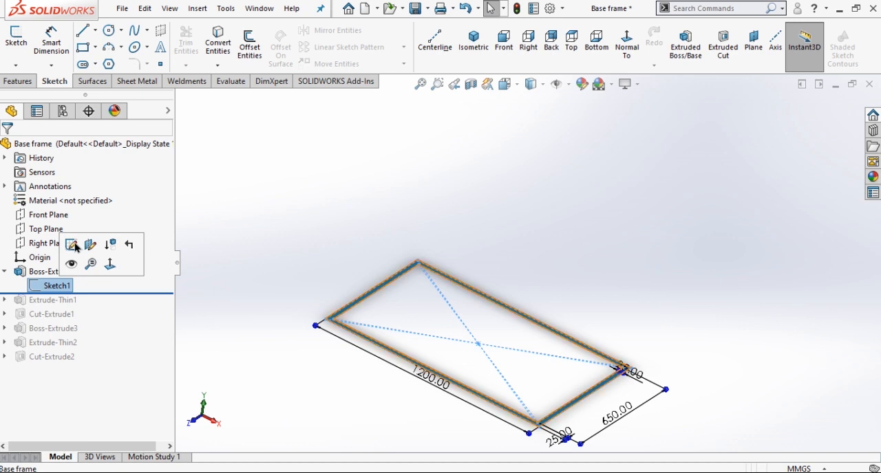
Examine the sketch and extrusion settings of the flat rectangular base, leaving both as they are.
{"action": "left_click", "coordinate": [72, 244]}
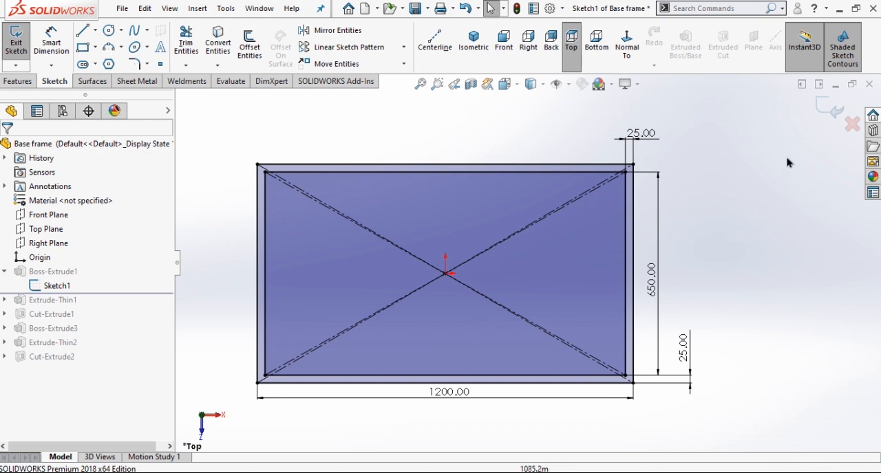
{"action": "left_click", "coordinate": [828, 114]}
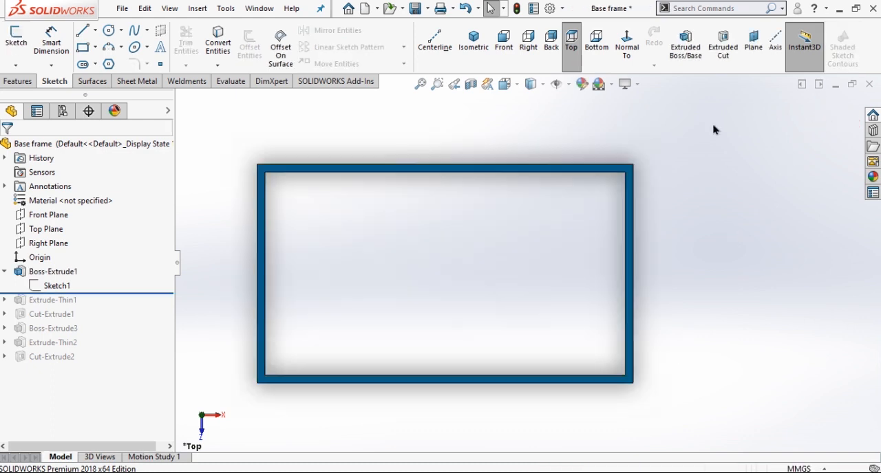
{"action": "scroll", "coordinate": [539, 369], "scroll_direction": "down", "scroll_amount": 3}
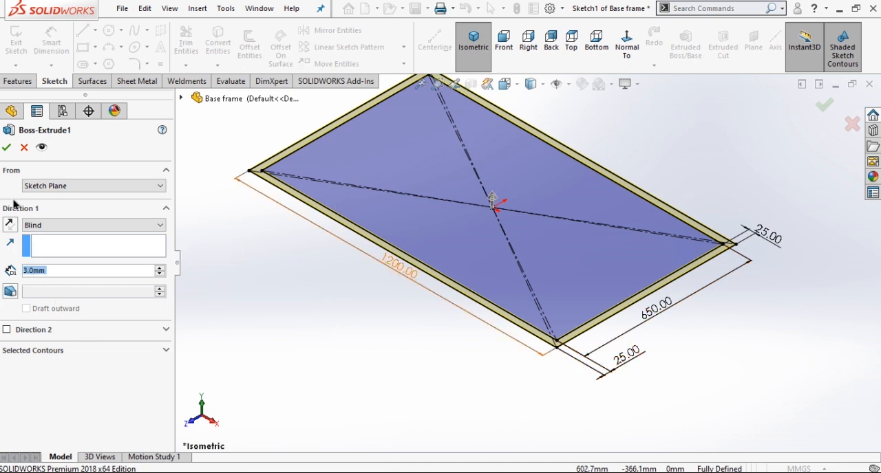
{"action": "left_click", "coordinate": [8, 150]}
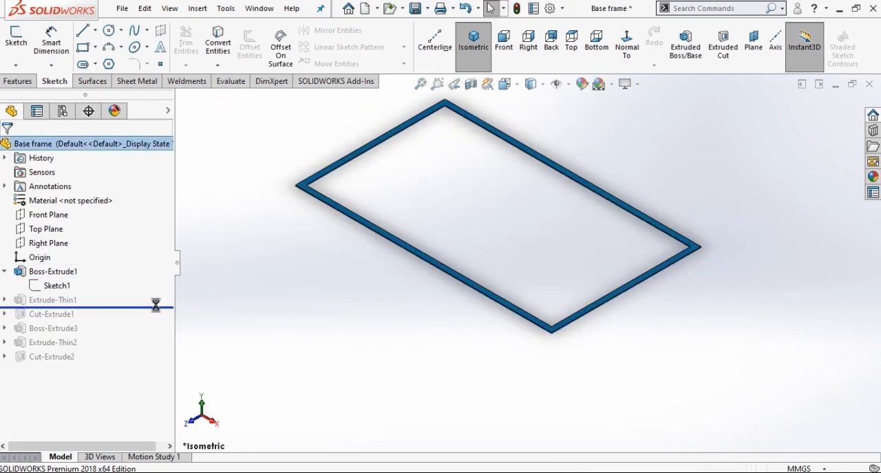
Examine the sketch and settings of the thin-walled extrusion that forms the base frame's upright flanges.
{"action": "left_click", "coordinate": [4, 314]}
{"action": "left_click", "coordinate": [59, 331]}
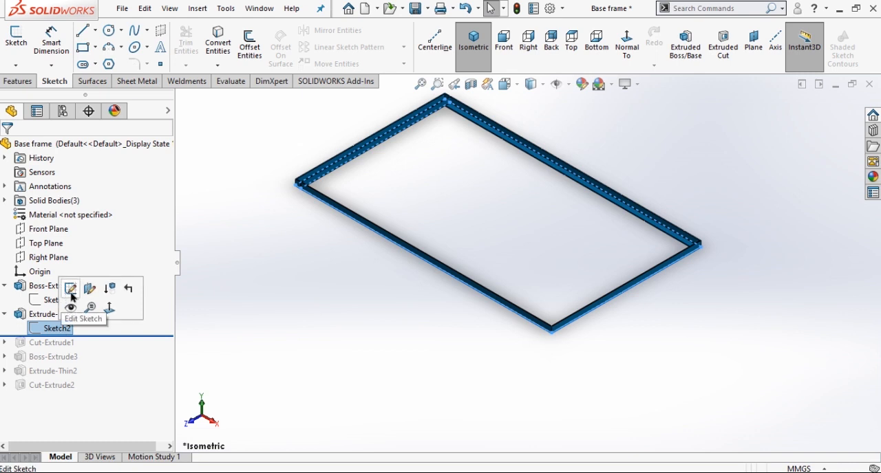
{"action": "left_click", "coordinate": [70, 289]}
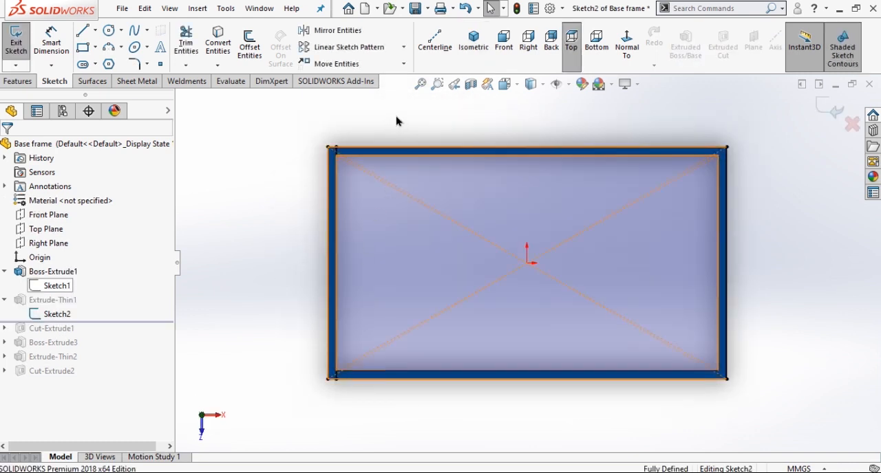
{"action": "scroll", "coordinate": [397, 119], "scroll_direction": "down", "scroll_amount": 1}
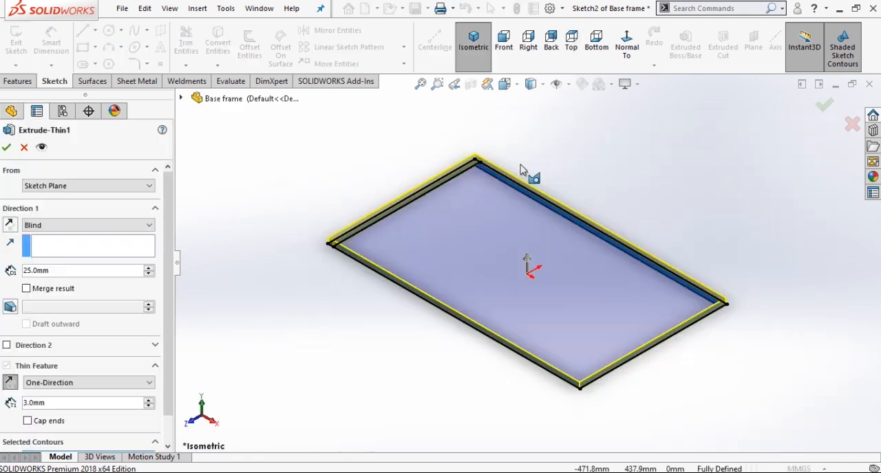
{"action": "scroll", "coordinate": [509, 175], "scroll_direction": "down", "scroll_amount": 5}
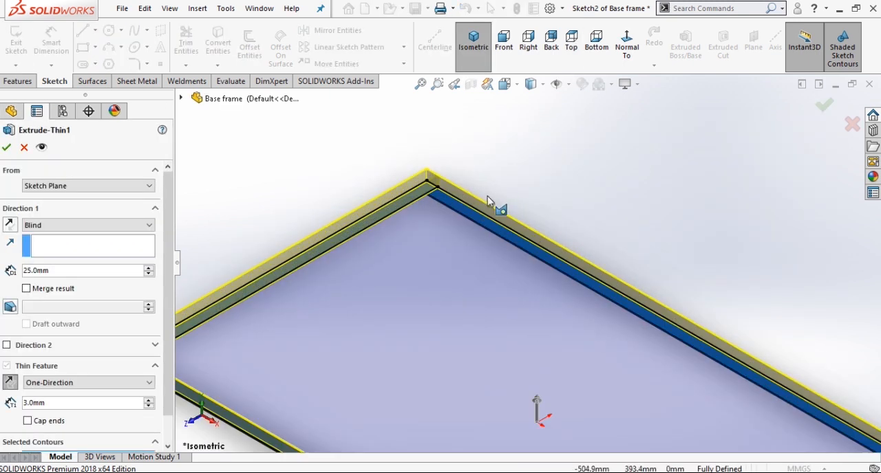
{"action": "scroll", "coordinate": [488, 196], "scroll_direction": "down", "scroll_amount": 2}
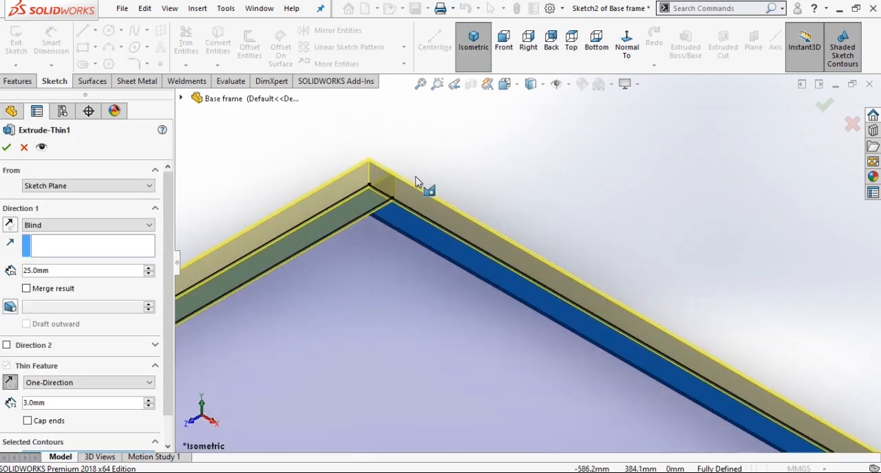
{"action": "scroll", "coordinate": [415, 182], "scroll_direction": "down", "scroll_amount": 2}
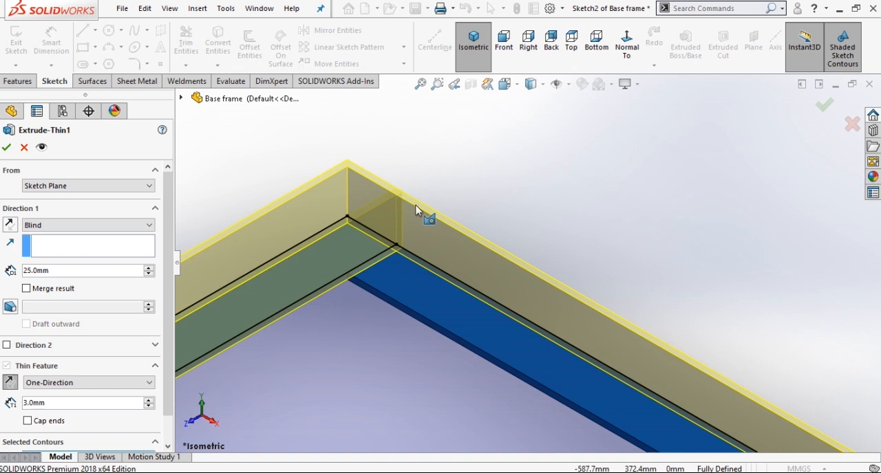
{"action": "left_click", "coordinate": [6, 149]}
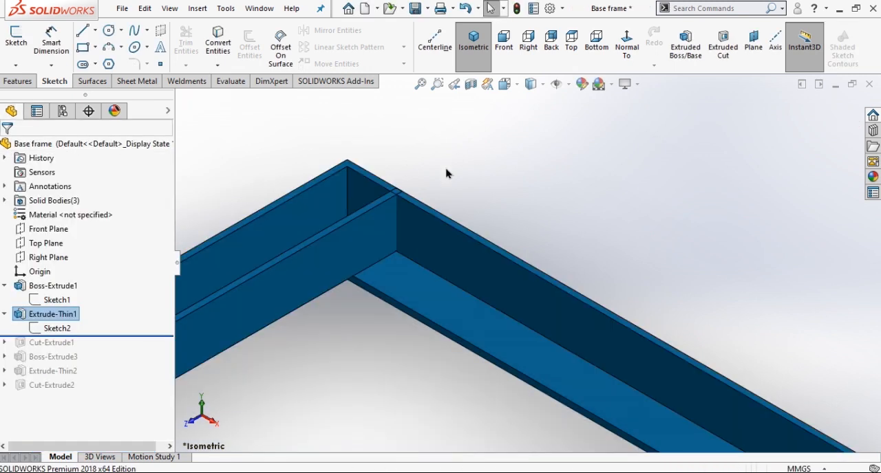
Roll the model history forward past the first cut and the leg extrusion, and examine the leg profile sketch from below.
{"action": "key", "text": "f"}
{"action": "mouse_move", "coordinate": [138, 335]}
{"action": "left_mouse_down"}
{"action": "mouse_move", "coordinate": [134, 349]}
{"action": "mouse_move", "coordinate": [141, 351]}
{"action": "left_mouse_up"}
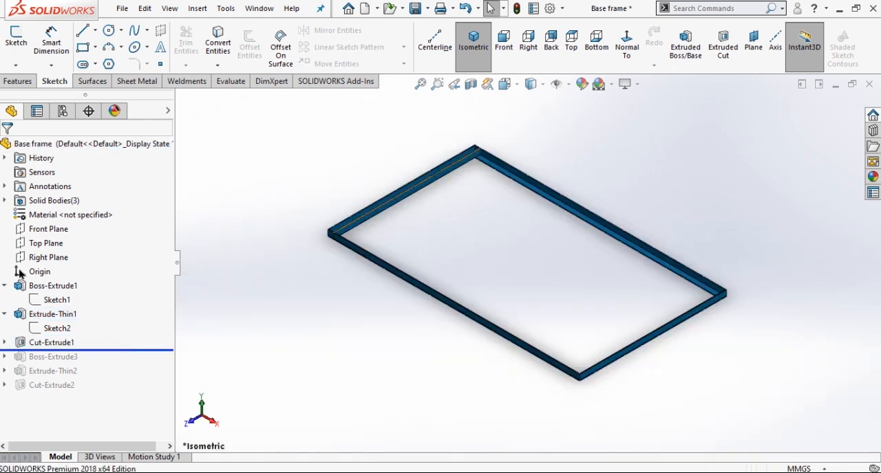
{"action": "left_click", "coordinate": [52, 342]}
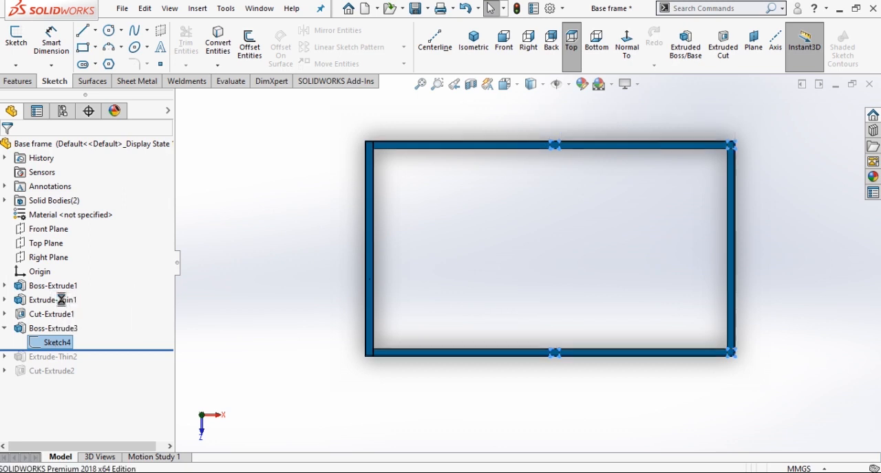
{"action": "key", "text": "ctrl+6"}
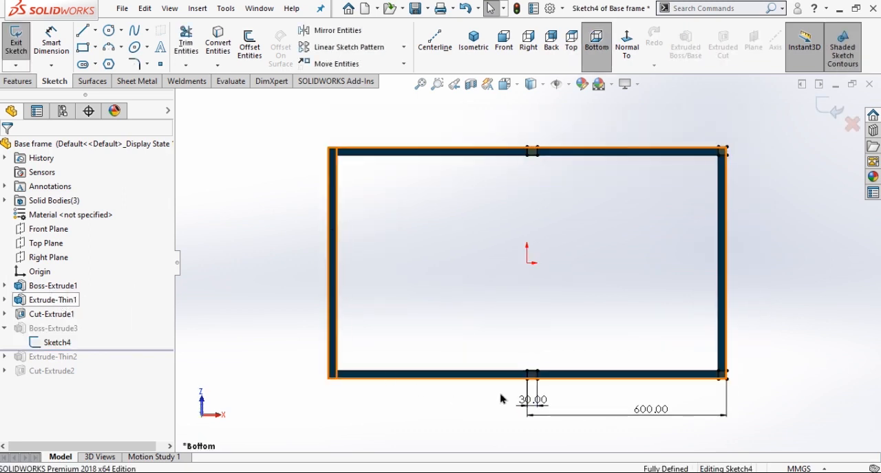
{"action": "left_click", "coordinate": [625, 435]}
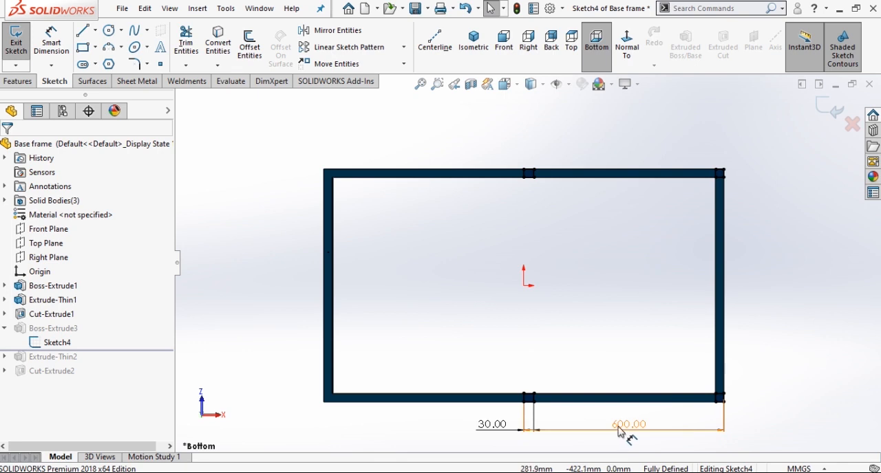
{"action": "key", "text": "ctrl+b"}
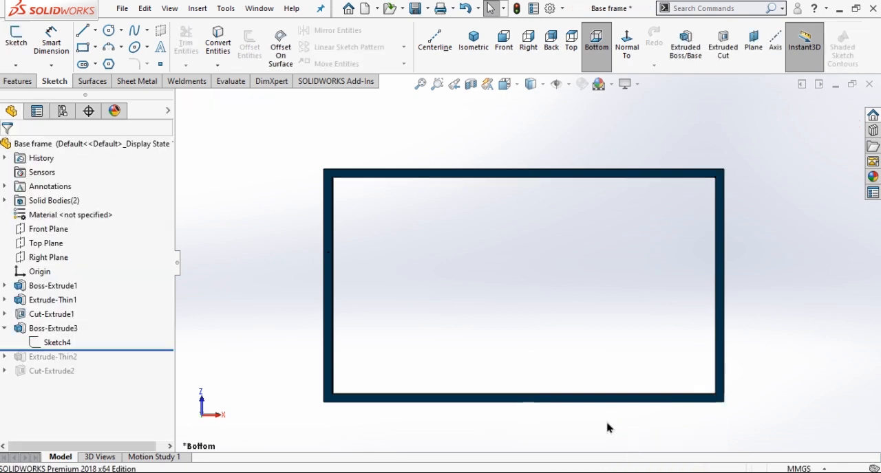
Examine the extrusion settings of the four vertical legs in isometric view.
{"action": "left_click", "coordinate": [25, 330]}
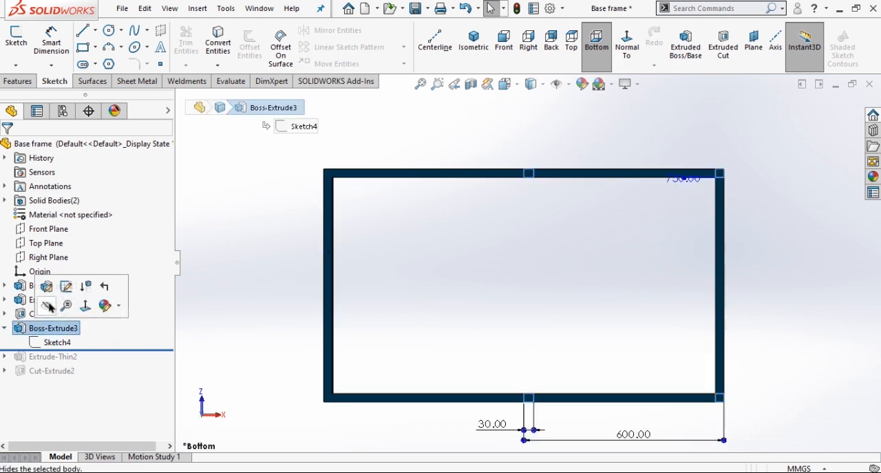
{"action": "left_click", "coordinate": [49, 284]}
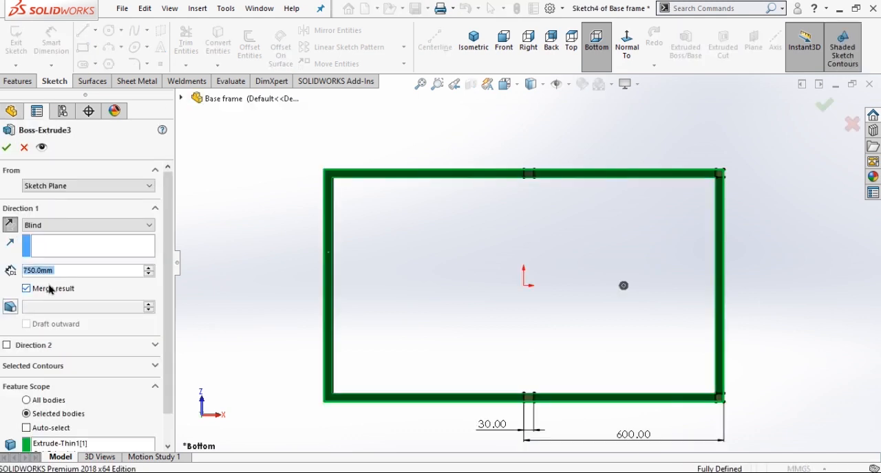
{"action": "left_click", "coordinate": [474, 41]}
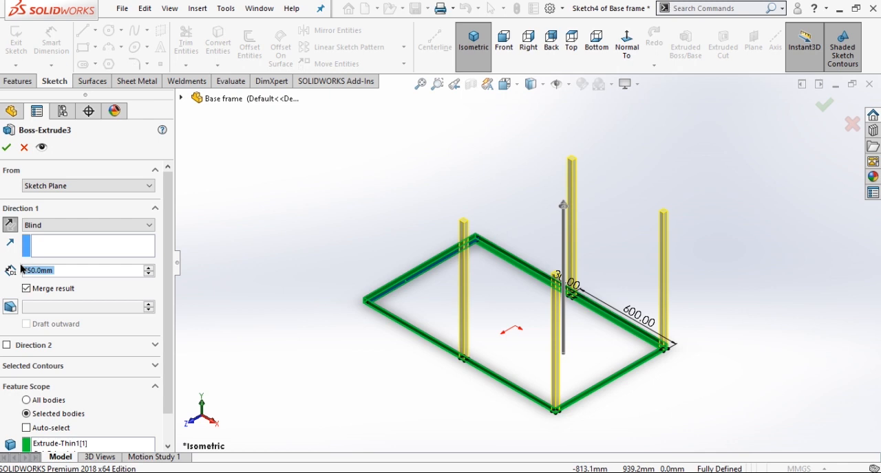
Examine the three-sided path sketch of the upper rails at the top of the legs.
{"action": "left_click", "coordinate": [57, 356]}
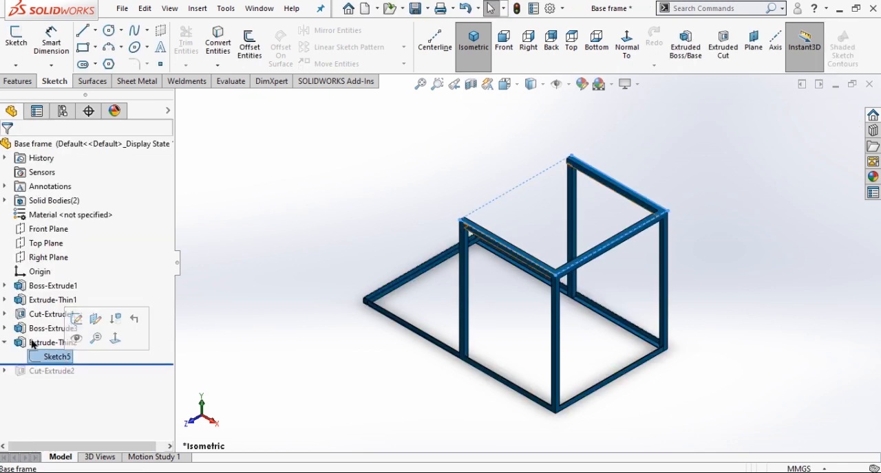
{"action": "left_click", "coordinate": [76, 318]}
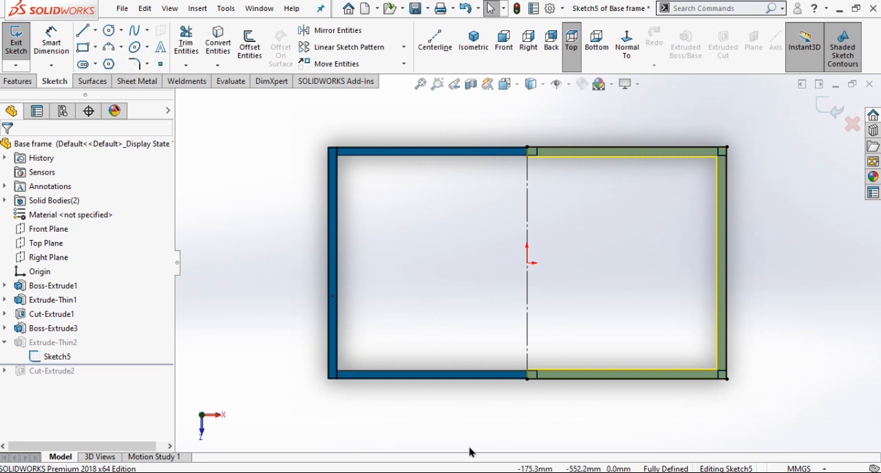
{"action": "scroll", "coordinate": [469, 448], "scroll_direction": "up", "scroll_amount": 2}
{"action": "scroll", "coordinate": [726, 182], "scroll_direction": "down", "scroll_amount": 1}
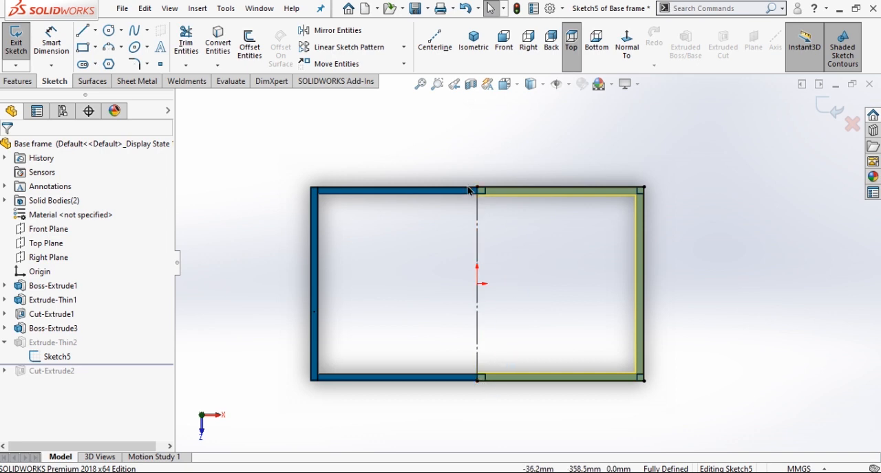
{"action": "left_click", "coordinate": [829, 109]}
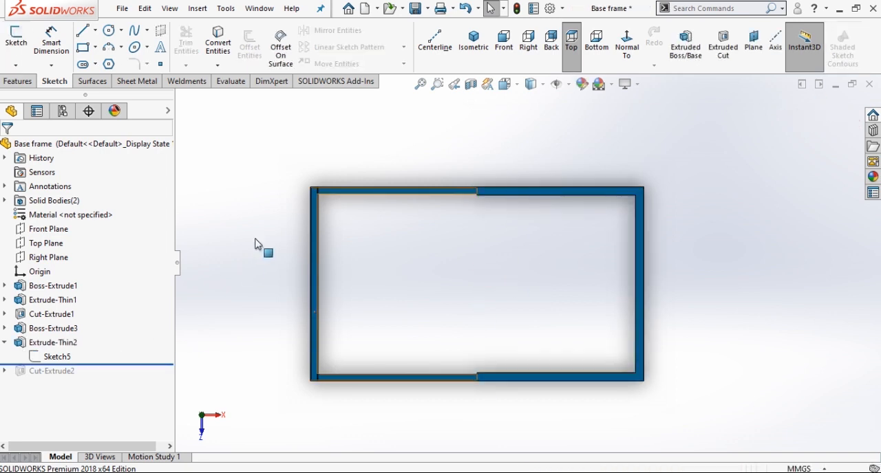
Examine the upper rails' thin extrusion settings in isometric view, flipping the extrusion direction and restoring it.
{"action": "left_click", "coordinate": [475, 43]}
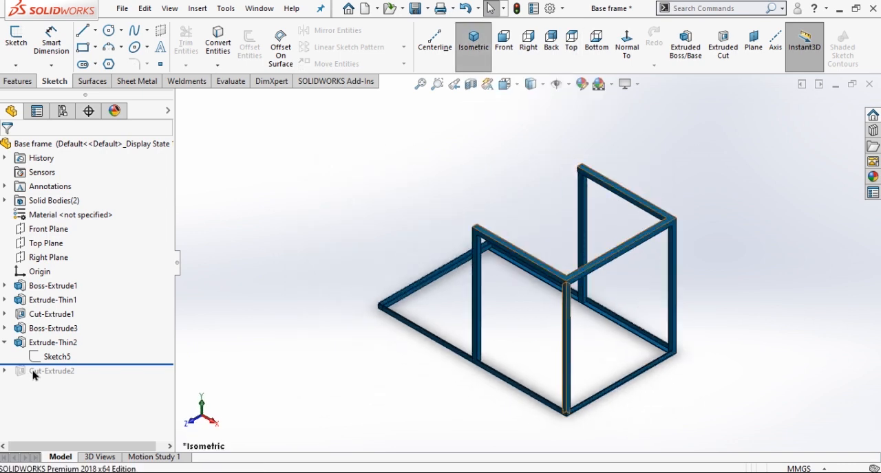
{"action": "left_click", "coordinate": [39, 342]}
{"action": "left_click", "coordinate": [44, 304]}
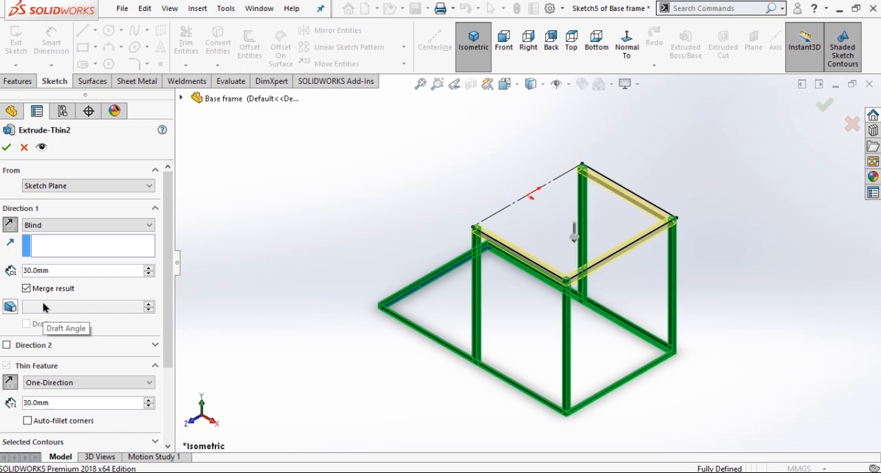
{"action": "scroll", "coordinate": [643, 192], "scroll_direction": "down", "scroll_amount": 3}
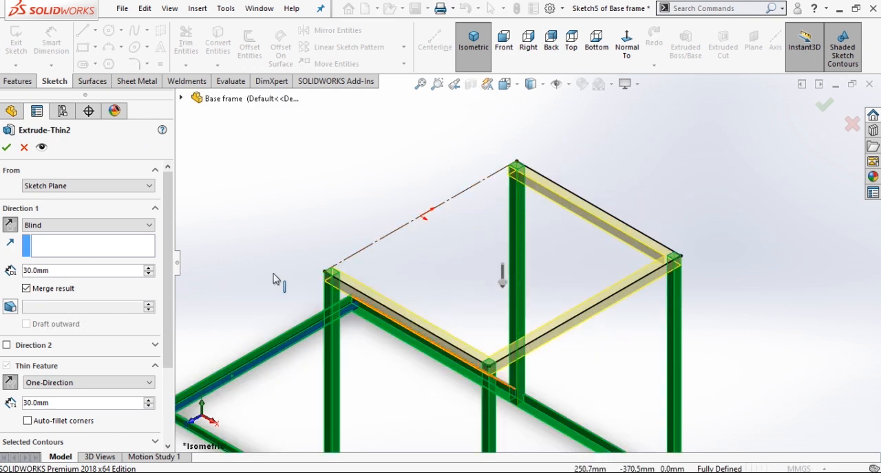
{"action": "left_click", "coordinate": [10, 224]}
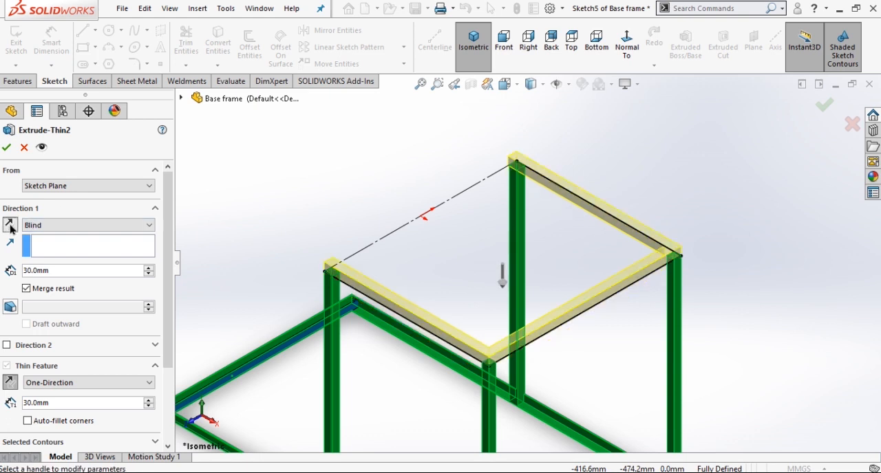
{"action": "left_click", "coordinate": [10, 225]}
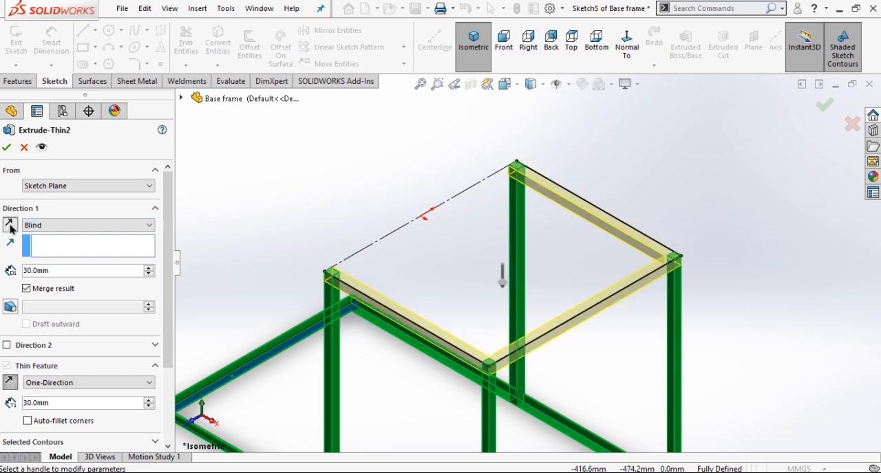
{"action": "left_click", "coordinate": [6, 148]}
Roll the model history forward past the last cut and save the part as Base frame in the Pedal Operated Washing Machine folder.
{"action": "key", "text": "f"}
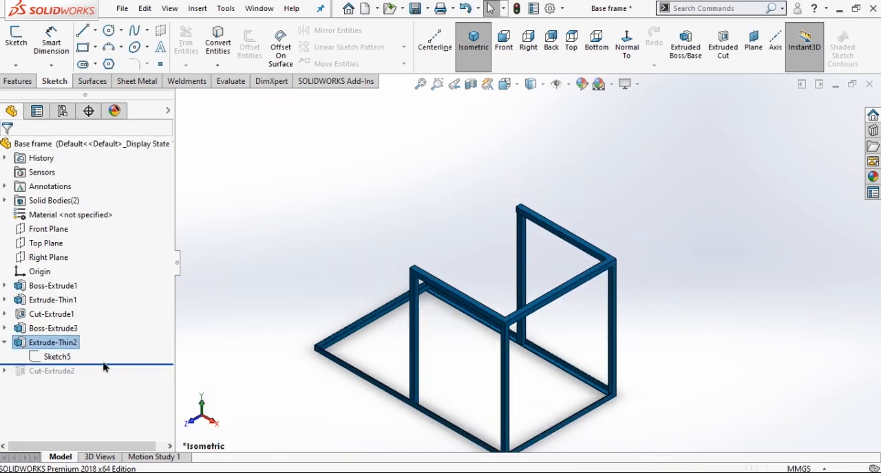
{"action": "key", "text": "ctrl+s"}
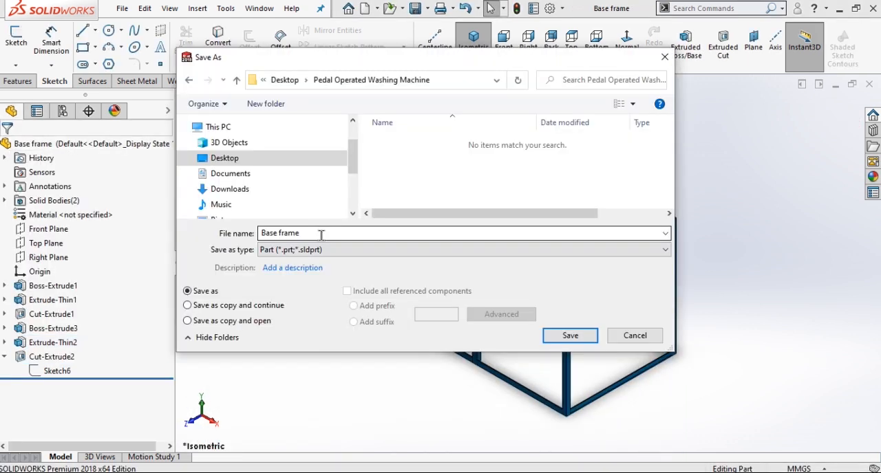
{"action": "left_click", "coordinate": [569, 336]}
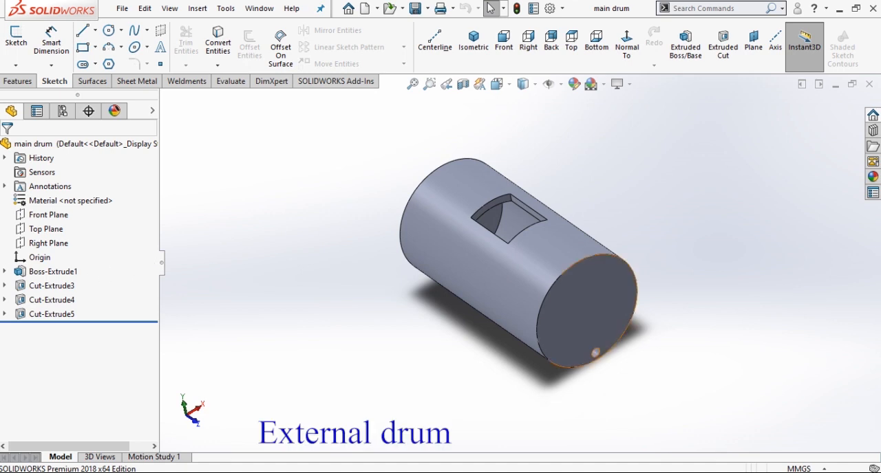
Open the main drum's base circle sketch for editing and examine it from the right and front views.
{"action": "left_click", "coordinate": [4, 271]}
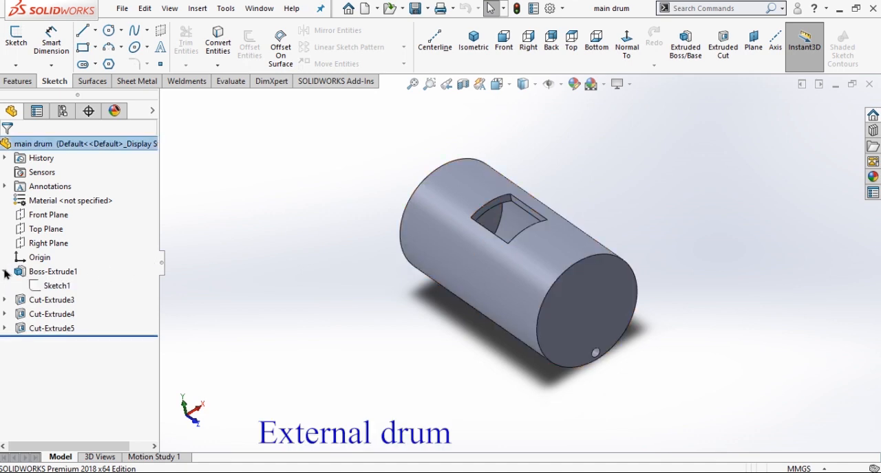
{"action": "left_click", "coordinate": [58, 286]}
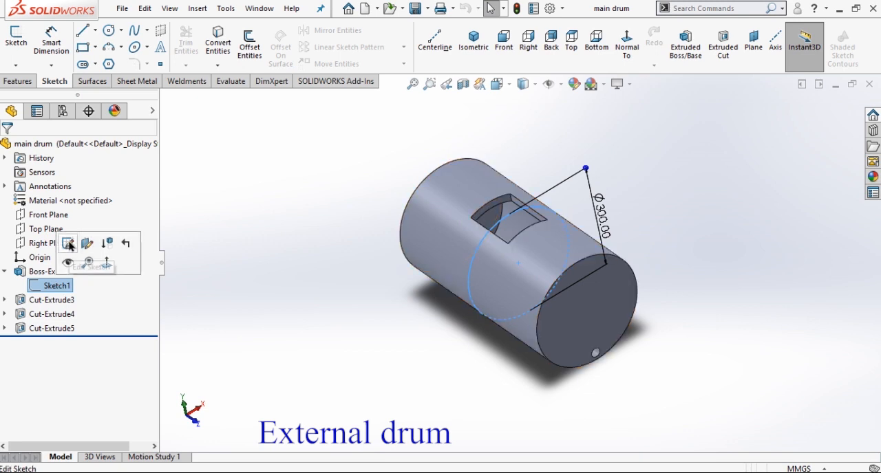
{"action": "left_click", "coordinate": [69, 244]}
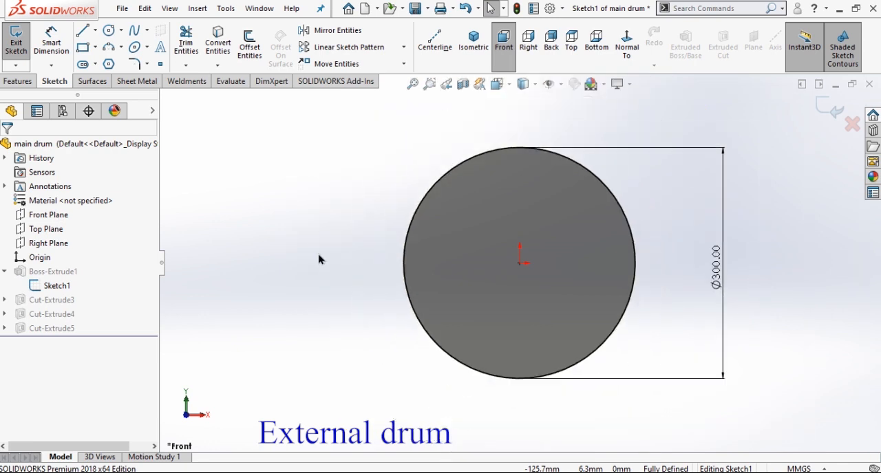
{"action": "left_click", "coordinate": [530, 42]}
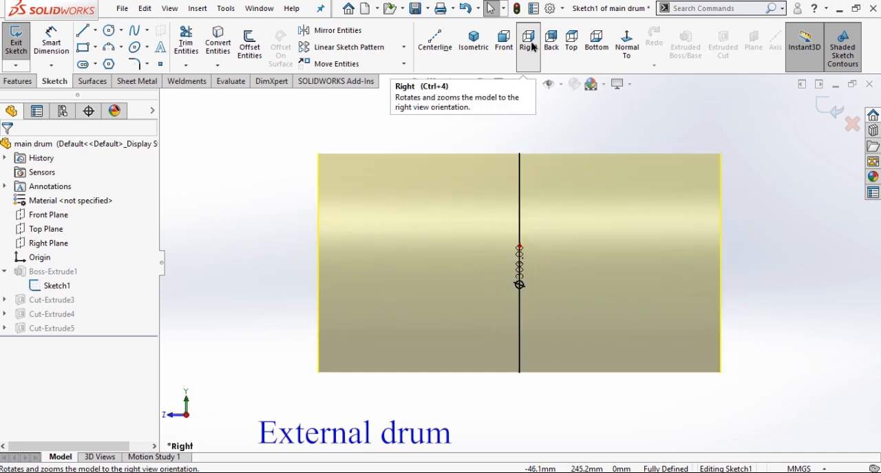
{"action": "left_click", "coordinate": [503, 47]}
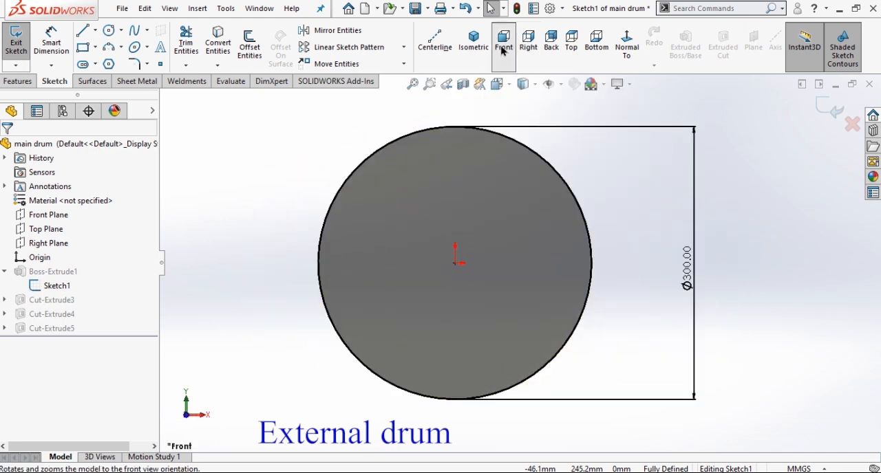
Close the base circle sketch and examine the drum's mid-plane extrusion settings in isometric view.
{"action": "double_click", "coordinate": [623, 233]}
{"action": "left_click", "coordinate": [473, 51]}
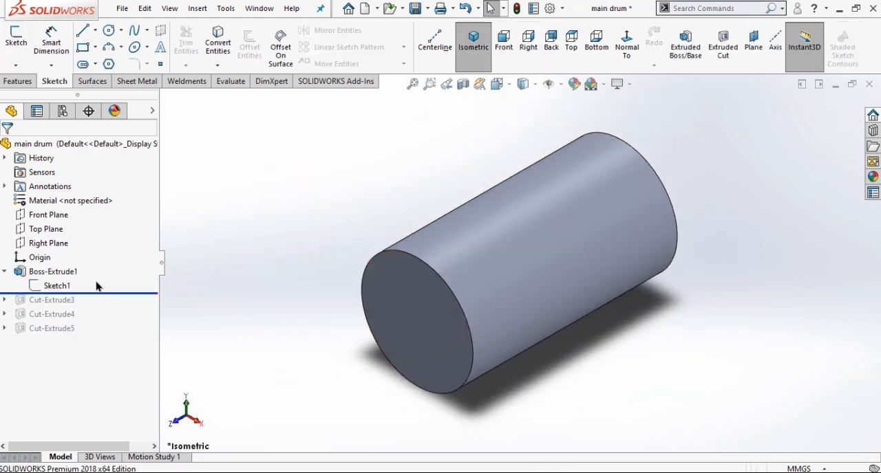
{"action": "left_click", "coordinate": [33, 272]}
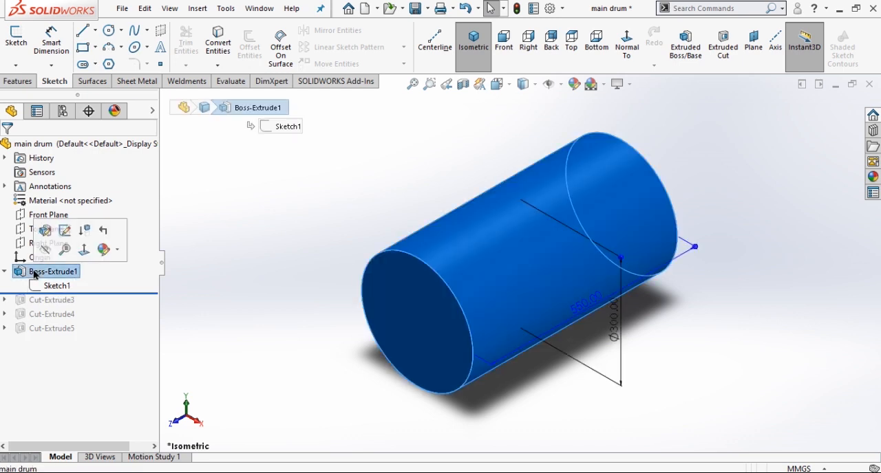
{"action": "left_click", "coordinate": [46, 234]}
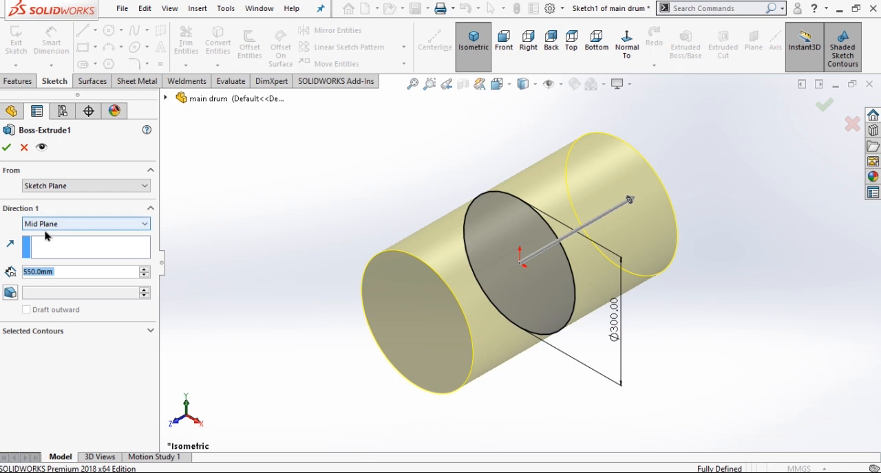
{"action": "left_click", "coordinate": [66, 224]}
{"action": "left_click", "coordinate": [67, 229]}
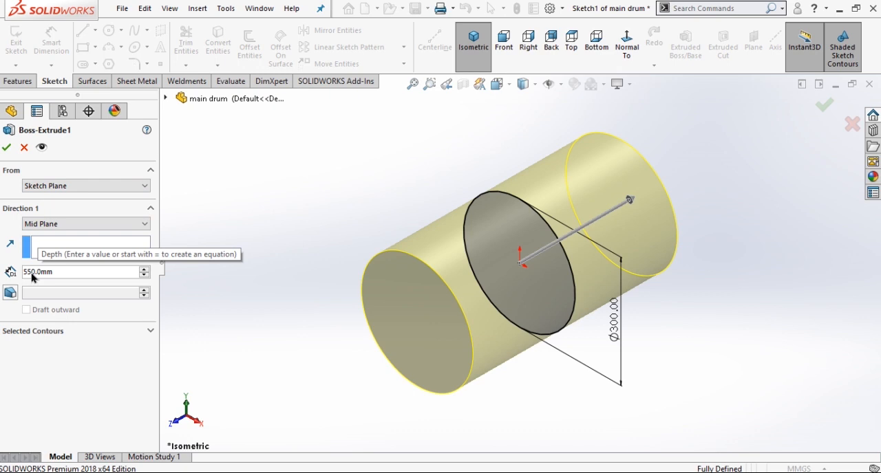
{"action": "left_click", "coordinate": [8, 148]}
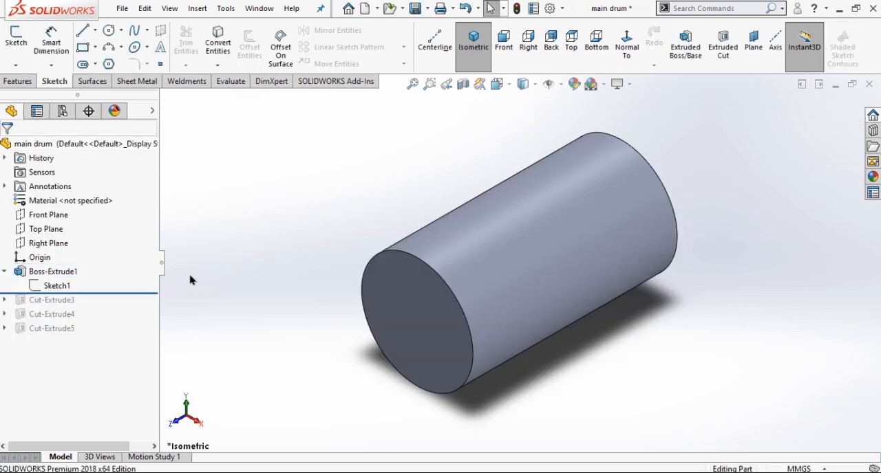
Roll the model history forward past the inner cut and examine its circle sketch from the front view.
{"action": "left_click_drag", "start_coordinate": [143, 292], "coordinate": [143, 307]}
{"action": "left_click", "coordinate": [56, 315]}
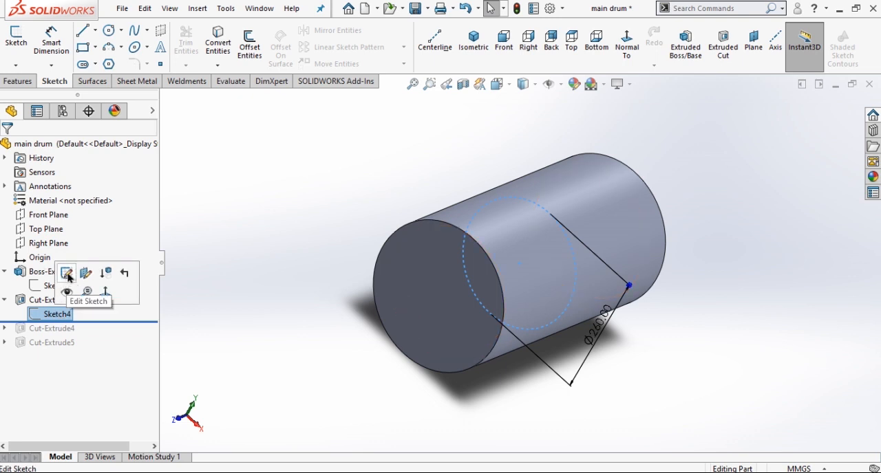
{"action": "left_click", "coordinate": [66, 274]}
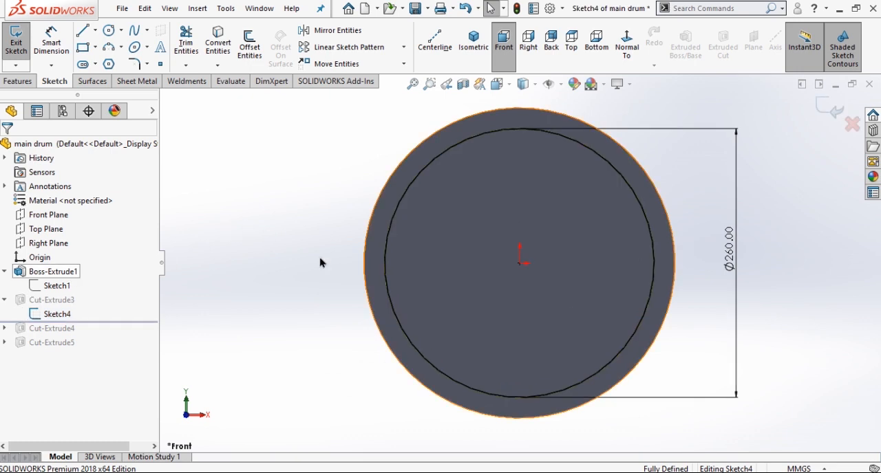
{"action": "left_click", "coordinate": [503, 49]}
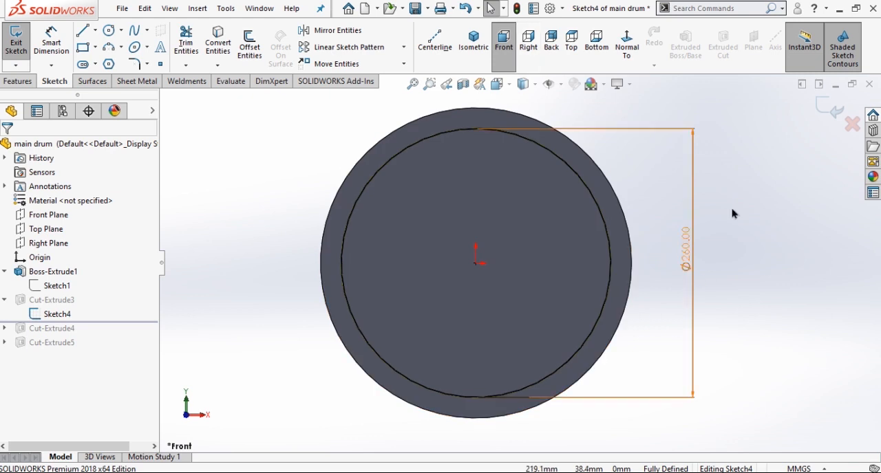
{"action": "left_click", "coordinate": [829, 107]}
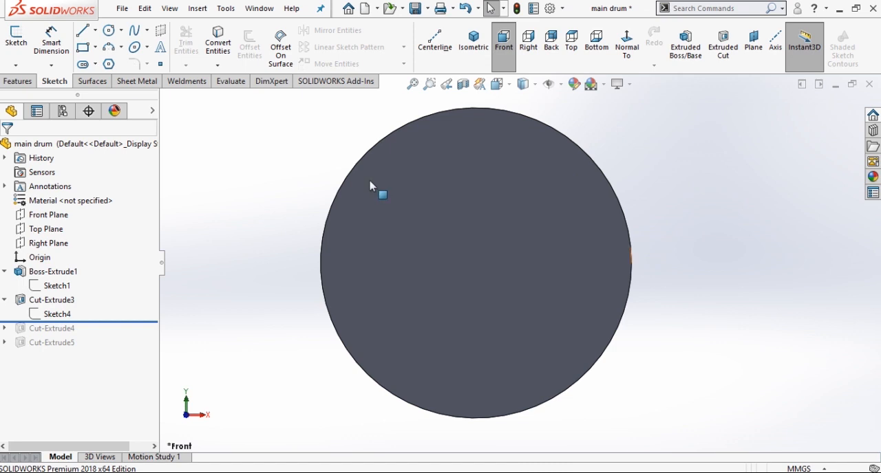
Examine the inner cut's mid-plane depth settings in isometric view.
{"action": "left_click", "coordinate": [55, 304]}
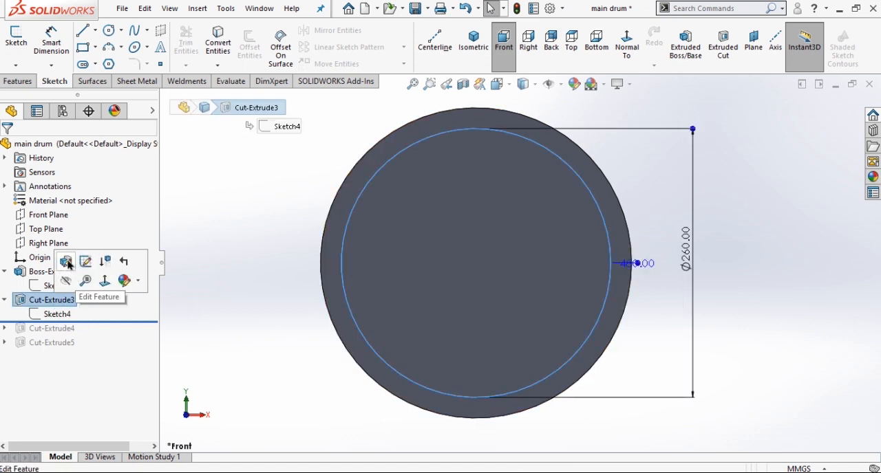
{"action": "left_click", "coordinate": [64, 262]}
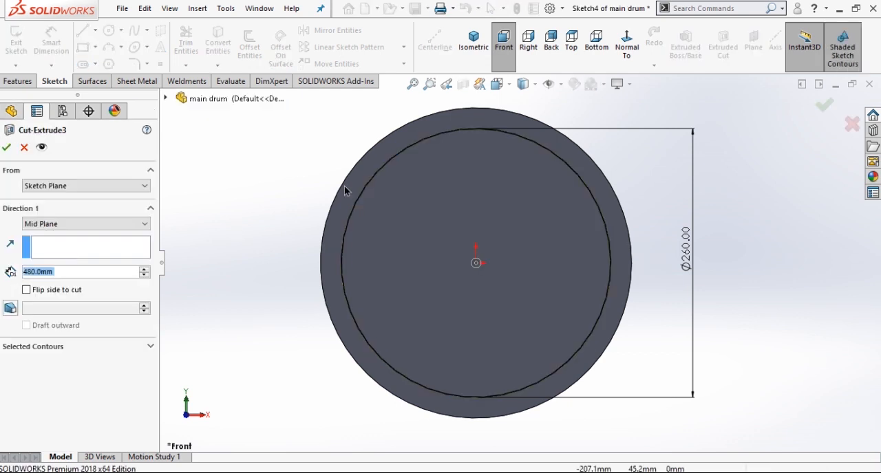
{"action": "left_click", "coordinate": [467, 55]}
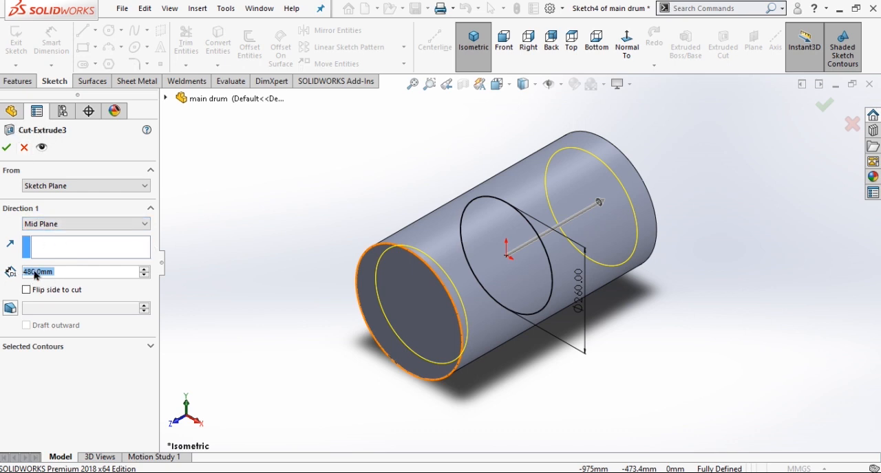
{"action": "left_click", "coordinate": [6, 148]}
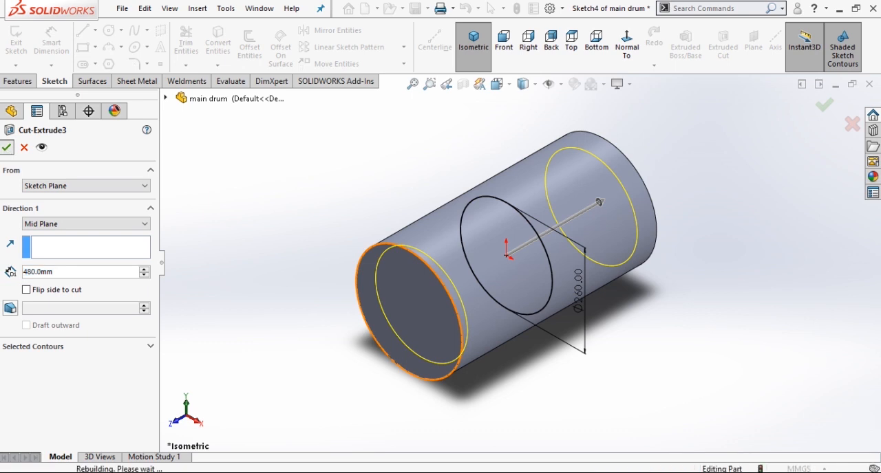
{"action": "left_click", "coordinate": [239, 216]}
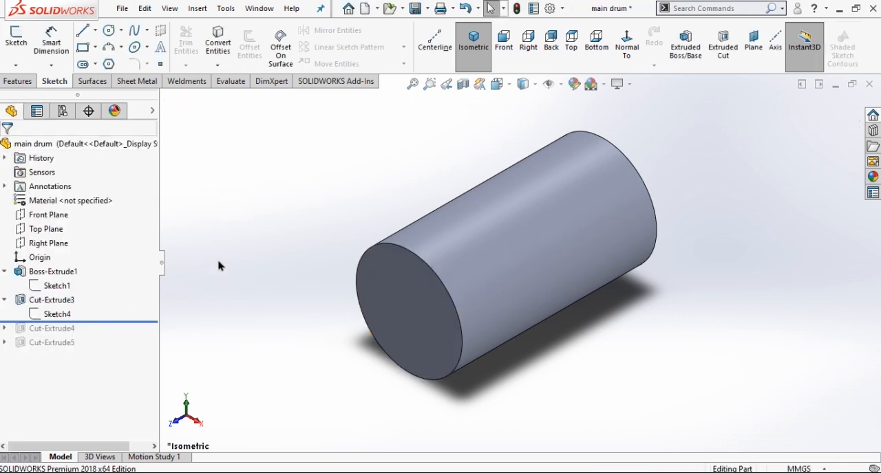
Roll the model history forward past the rectangular opening cut and open its sketch for editing in top view.
{"action": "left_click_drag", "start_coordinate": [123, 324], "coordinate": [122, 335]}
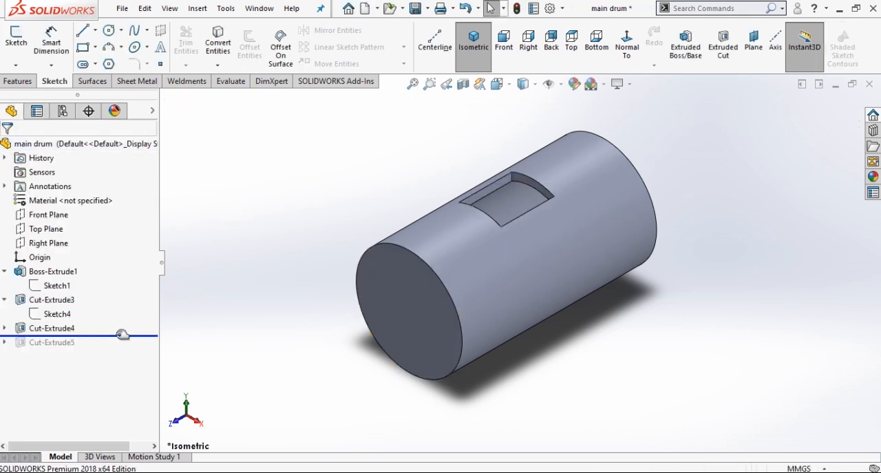
{"action": "left_click", "coordinate": [6, 328]}
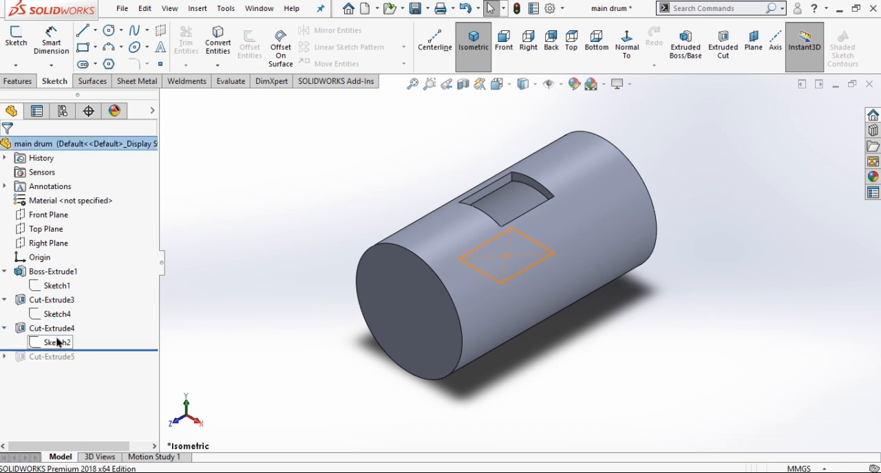
{"action": "left_click", "coordinate": [57, 342]}
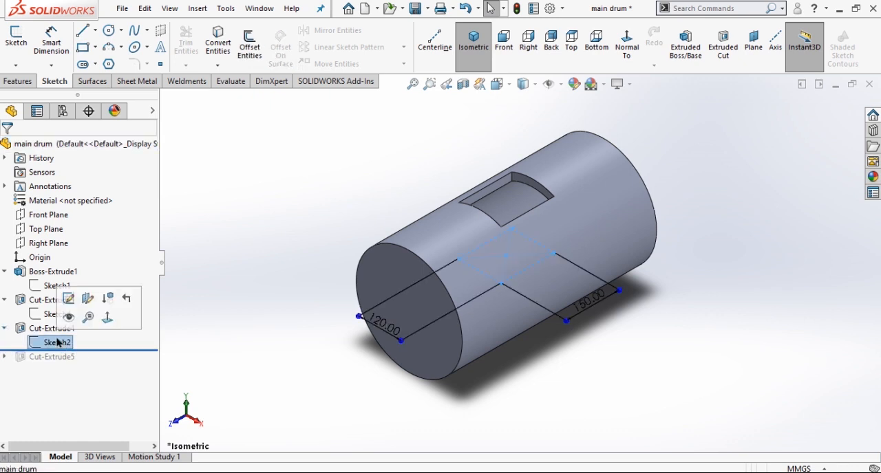
{"action": "left_click", "coordinate": [68, 298]}
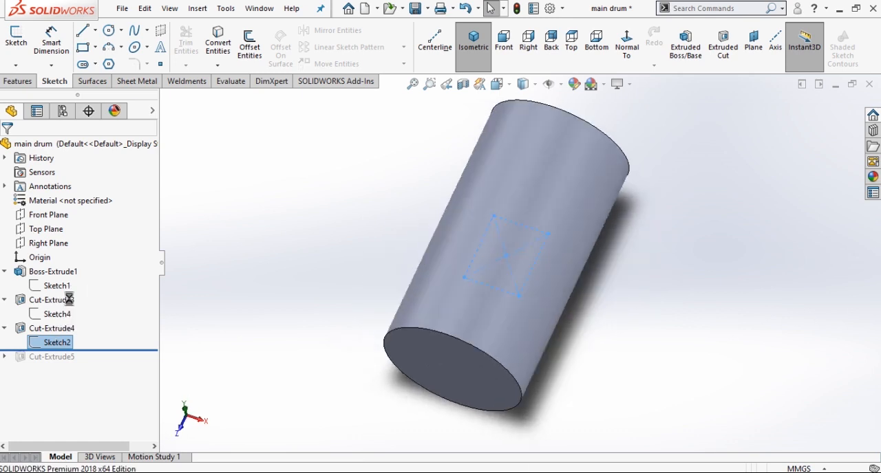
{"action": "left_click", "coordinate": [573, 42]}
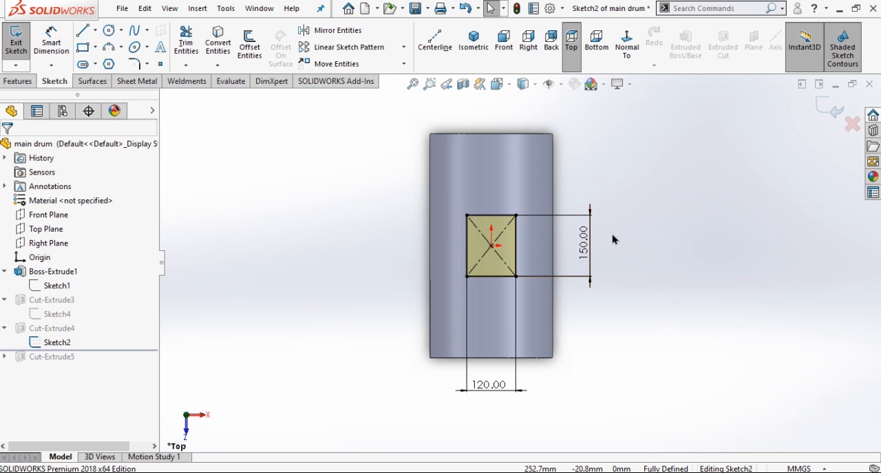
Move the opening's 150 mm dimension farther from the drum, close the sketch and return to isometric view.
{"action": "left_click_drag", "start_coordinate": [593, 247], "coordinate": [619, 248]}
{"action": "left_click", "coordinate": [684, 250]}
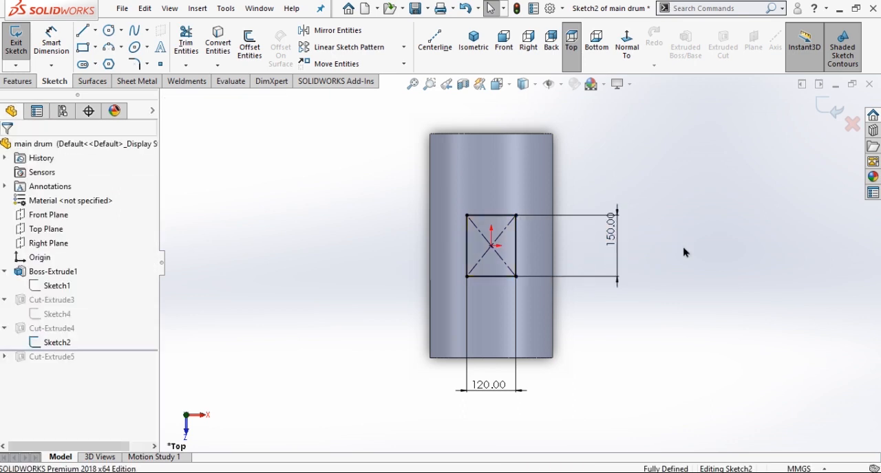
{"action": "left_click", "coordinate": [96, 47]}
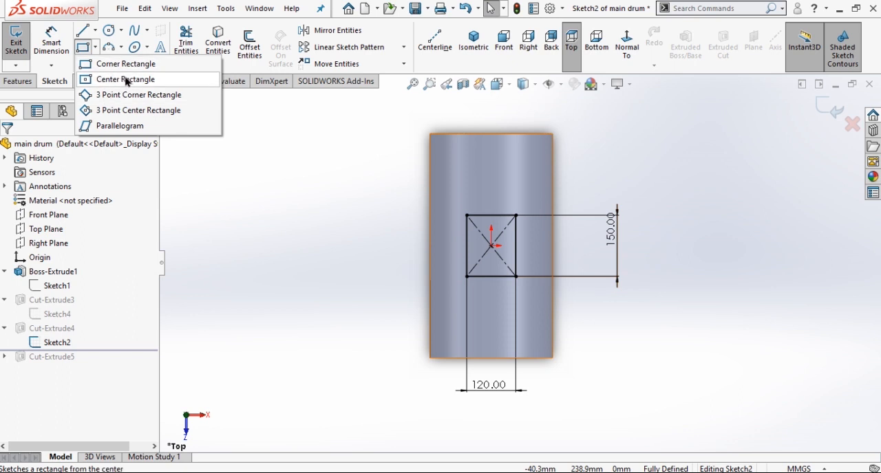
{"action": "left_click", "coordinate": [363, 234]}
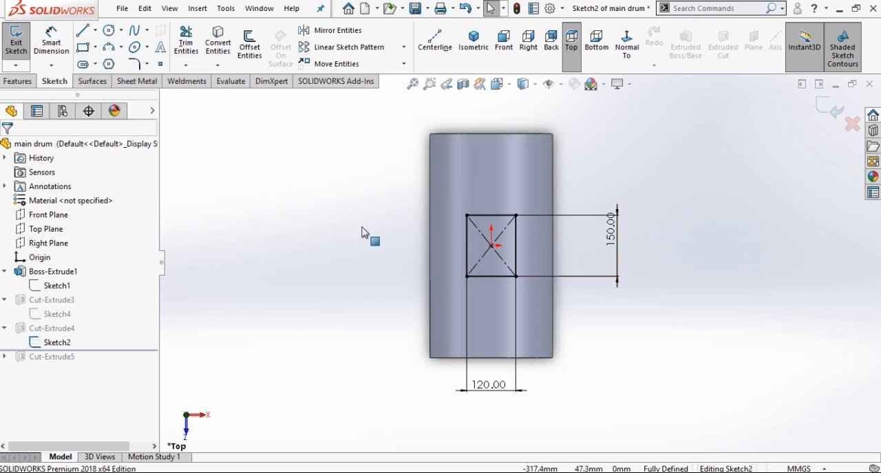
{"action": "left_click", "coordinate": [830, 113]}
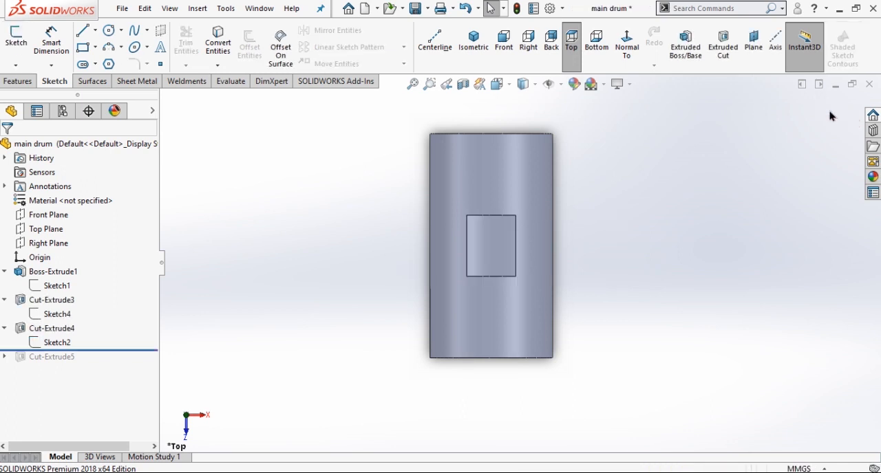
{"action": "left_click", "coordinate": [468, 51]}
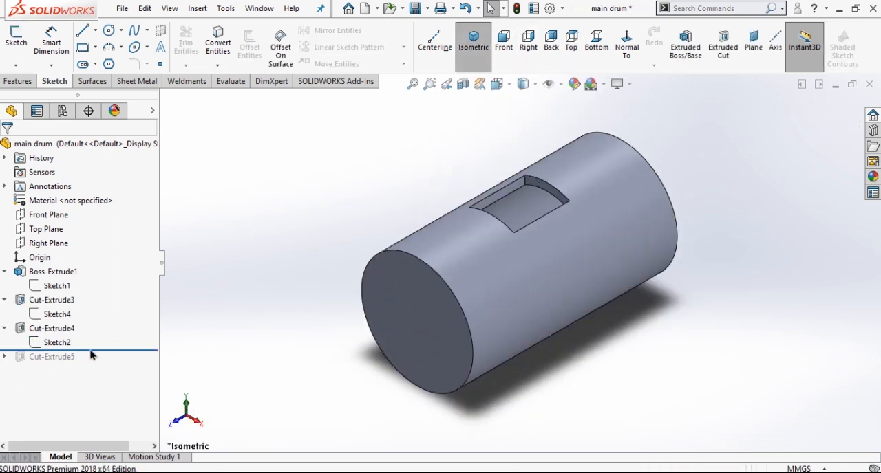
Roll the model history forward past the small end-face hole cut and open its sketch for editing.
{"action": "left_click_drag", "start_coordinate": [101, 350], "coordinate": [94, 365]}
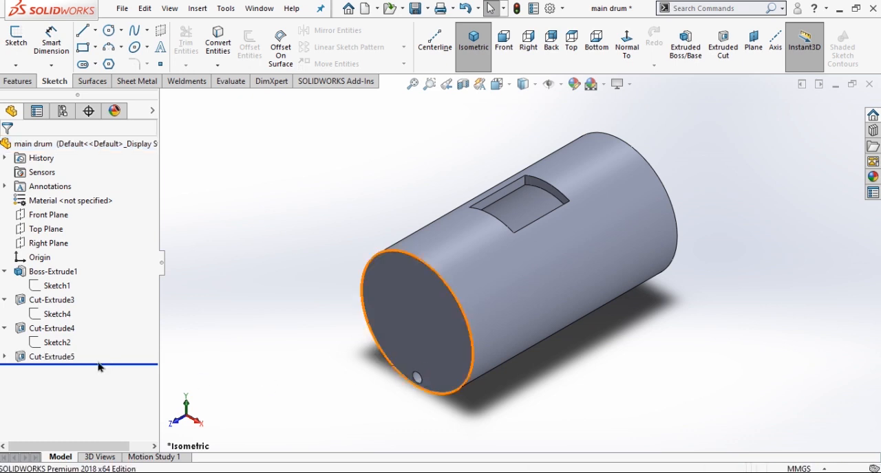
{"action": "left_click", "coordinate": [5, 357]}
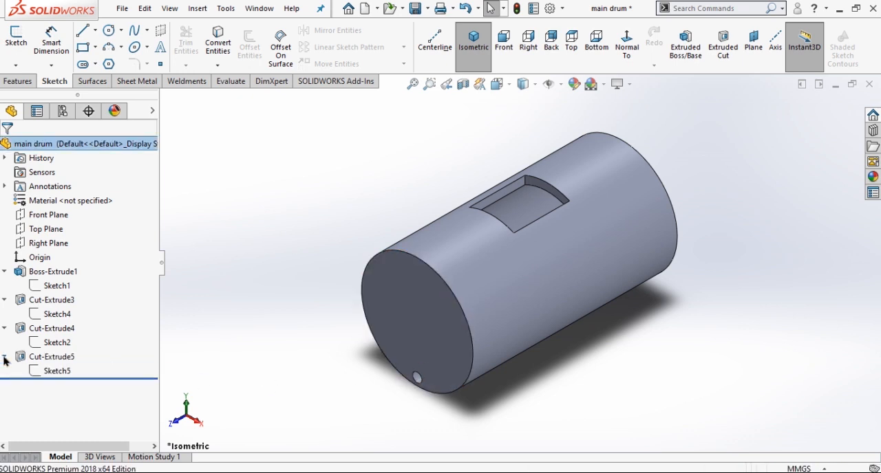
{"action": "left_click", "coordinate": [57, 372]}
{"action": "left_click", "coordinate": [68, 332]}
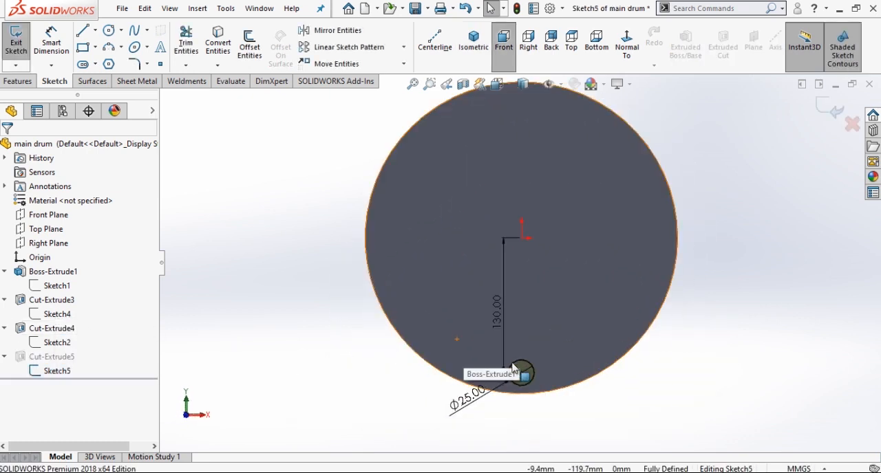
Move the hole's diameter and centre-distance dimensions clear of the drum face, close the sketch and return to isometric view.
{"action": "left_click_drag", "start_coordinate": [460, 405], "coordinate": [402, 413]}
{"action": "left_click", "coordinate": [384, 375]}
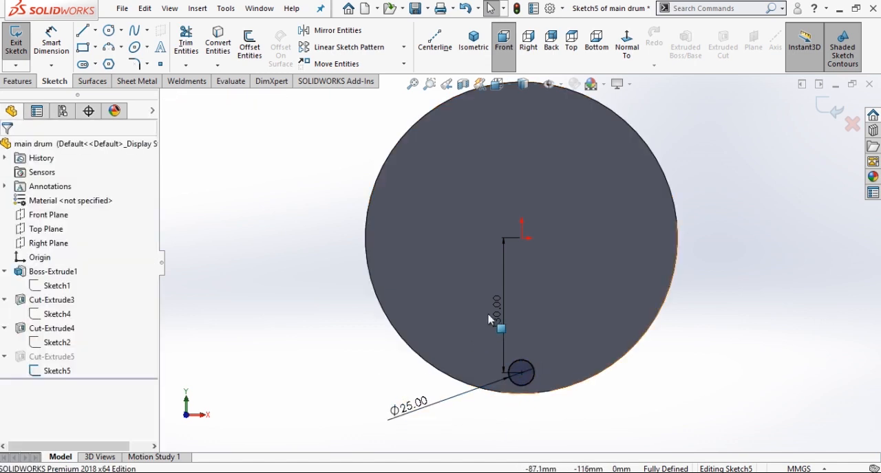
{"action": "left_click_drag", "start_coordinate": [484, 319], "coordinate": [309, 324]}
{"action": "left_click", "coordinate": [314, 305]}
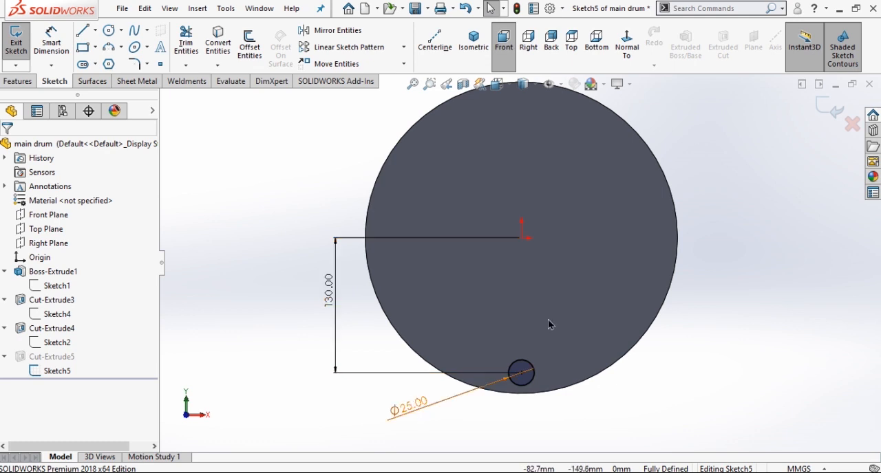
{"action": "left_click", "coordinate": [825, 112]}
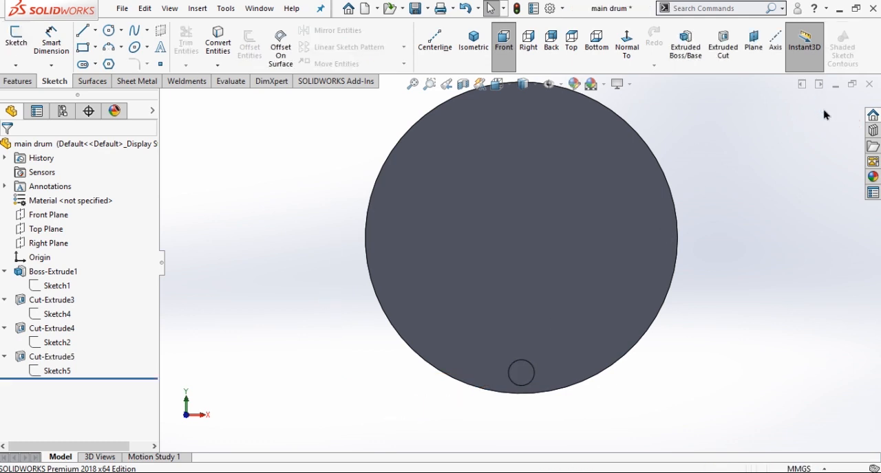
{"action": "left_click", "coordinate": [472, 43]}
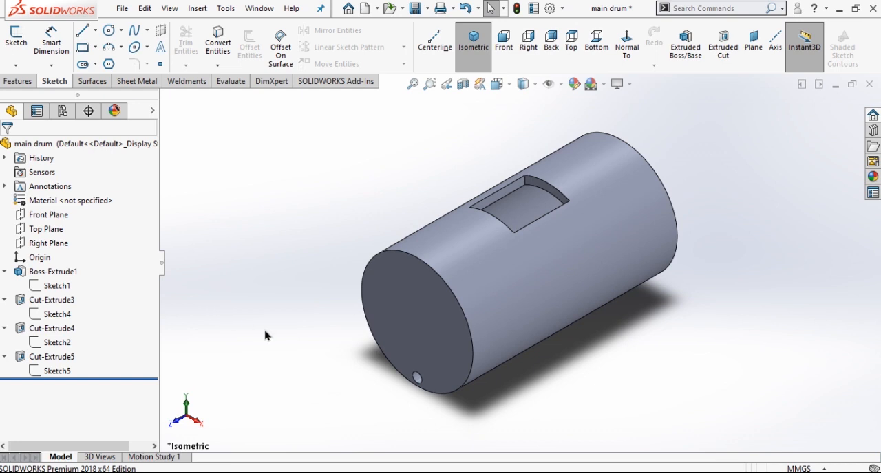
Start a sketch on the drum's end face and draw a circle about 18.7 mm in diameter centred on the origin.
{"action": "left_click", "coordinate": [408, 311]}
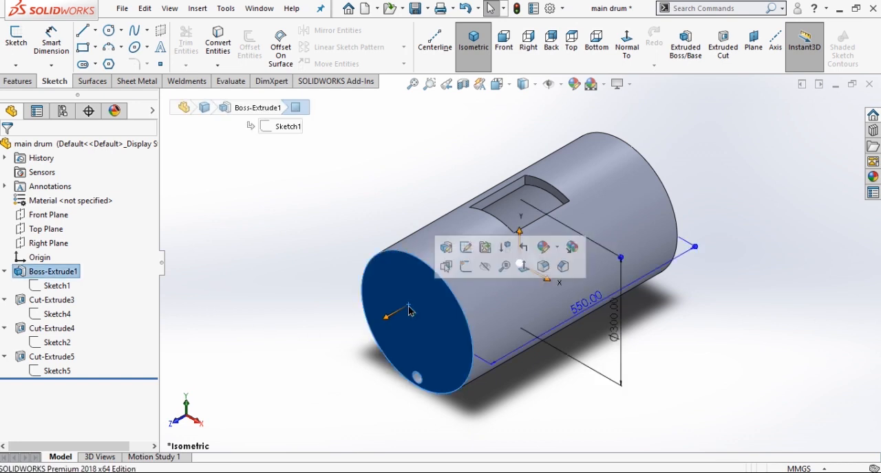
{"action": "left_click", "coordinate": [466, 267]}
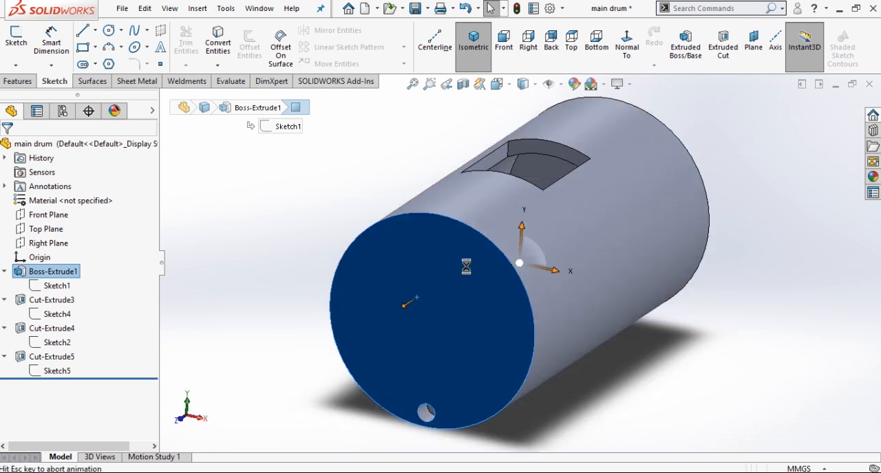
{"action": "right_click_drag", "start_coordinate": [275, 214], "coordinate": [319, 227]}
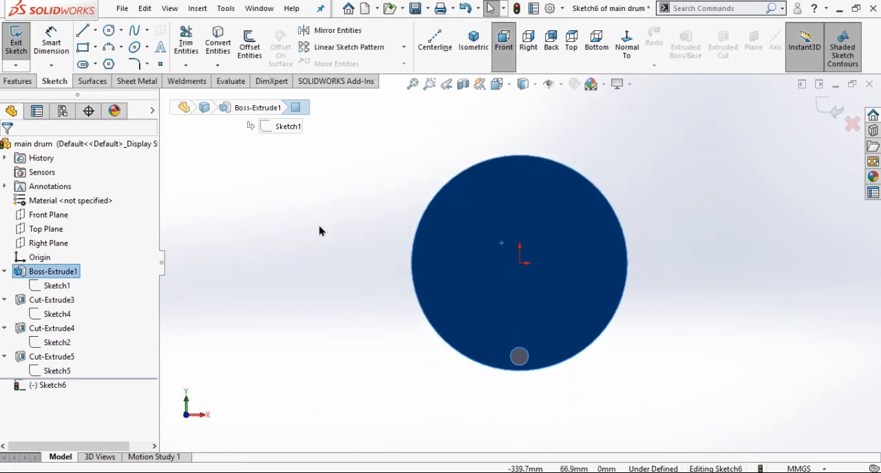
{"action": "left_click", "coordinate": [519, 263]}
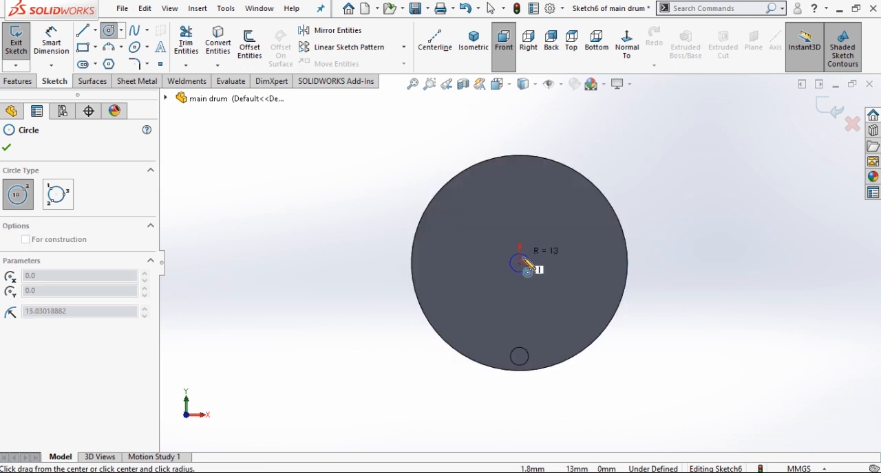
{"action": "left_click", "coordinate": [526, 265]}
Dimension the centred circle's diameter and set it to 15 mm.
{"action": "right_click_drag", "start_coordinate": [330, 215], "coordinate": [333, 165]}
{"action": "left_click", "coordinate": [516, 271]}
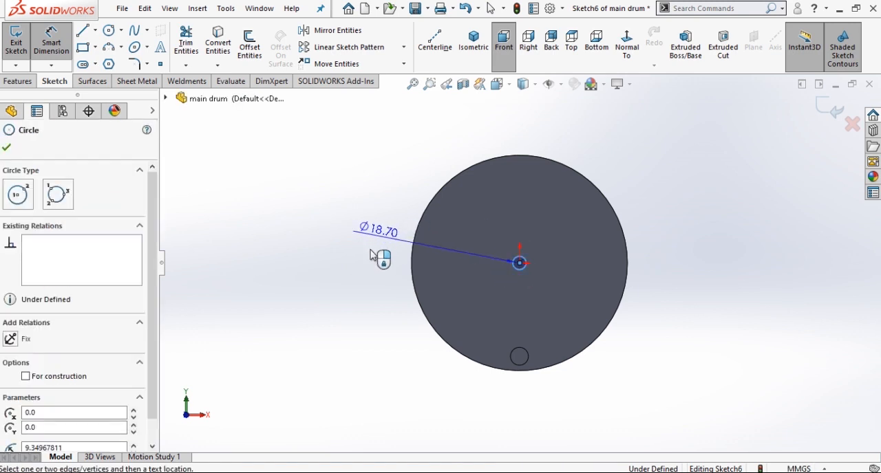
{"action": "left_click", "coordinate": [363, 267]}
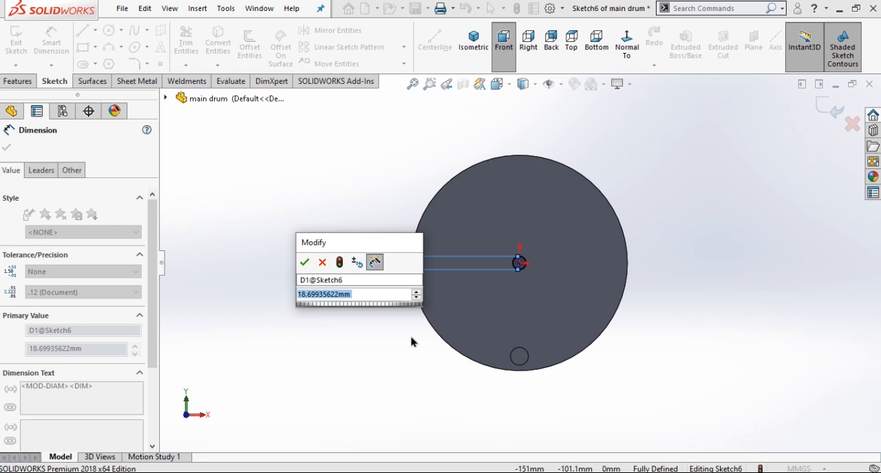
{"action": "type", "text": "15"}
{"action": "key", "text": "Return"}
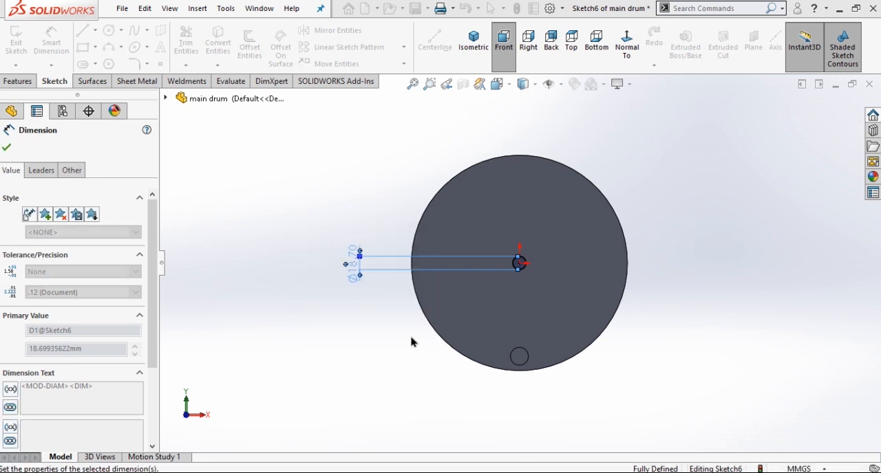
{"action": "left_click", "coordinate": [360, 234]}
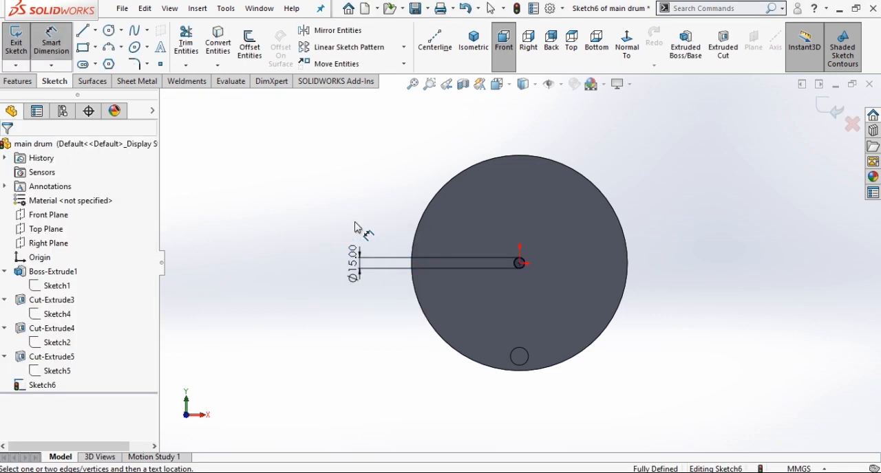
Cut-extrude the 15 mm circle through all of the drum to make the central shaft hole.
{"action": "left_click", "coordinate": [720, 45]}
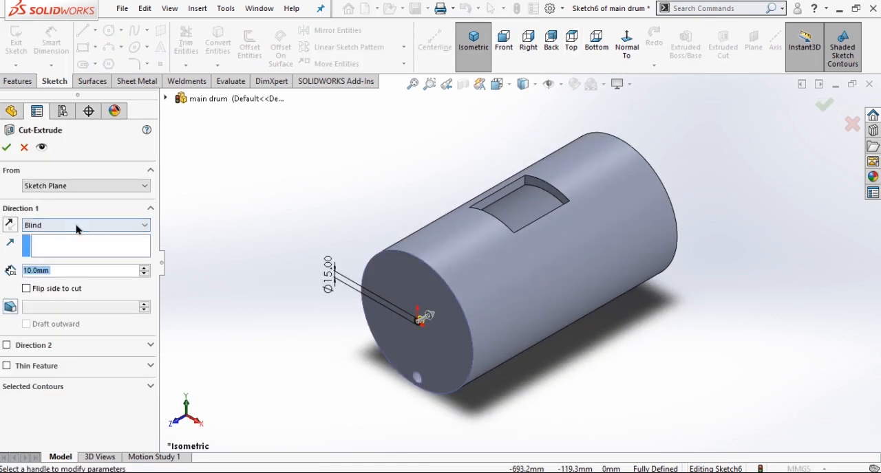
{"action": "left_click", "coordinate": [76, 226]}
{"action": "left_click", "coordinate": [68, 245]}
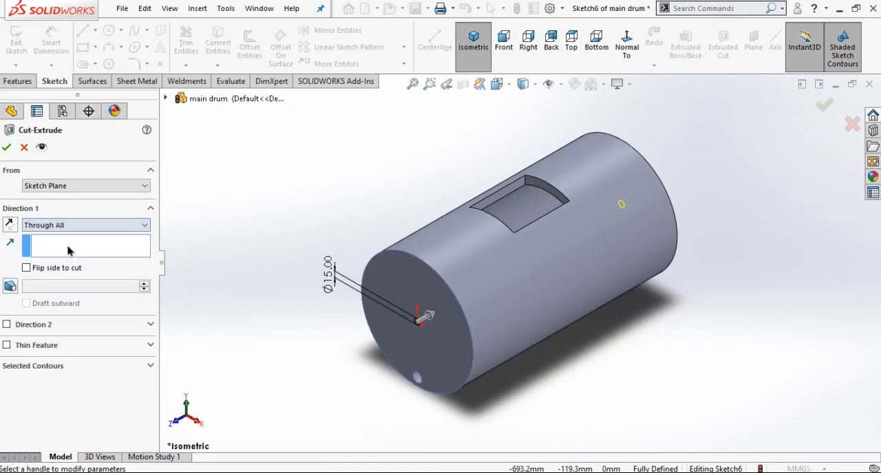
{"action": "left_click", "coordinate": [5, 150]}
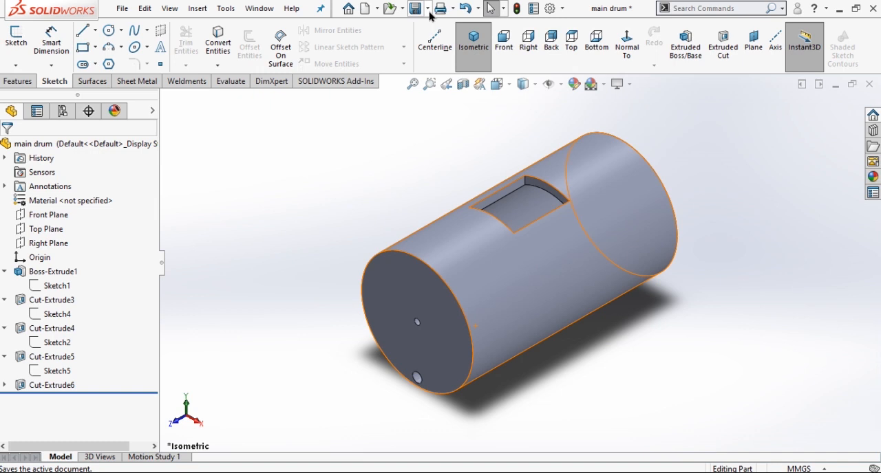
Save the part as main drum in the Pedal Operated Washing Machine folder on the Desktop.
{"action": "left_click", "coordinate": [429, 11]}
{"action": "left_click", "coordinate": [446, 45]}
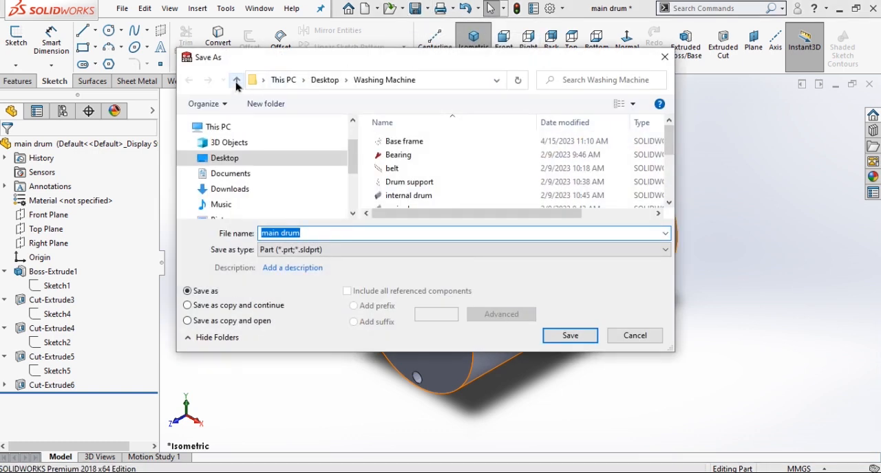
{"action": "left_click", "coordinate": [237, 81]}
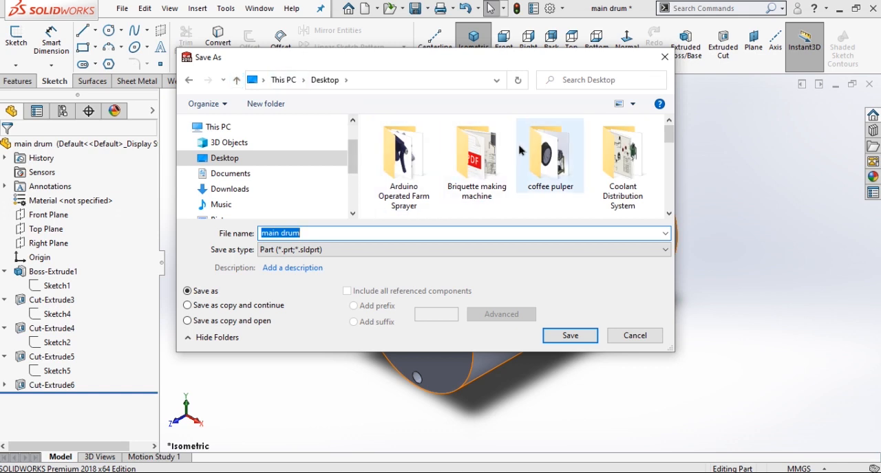
{"action": "scroll", "coordinate": [557, 163], "scroll_direction": "down", "scroll_amount": 3}
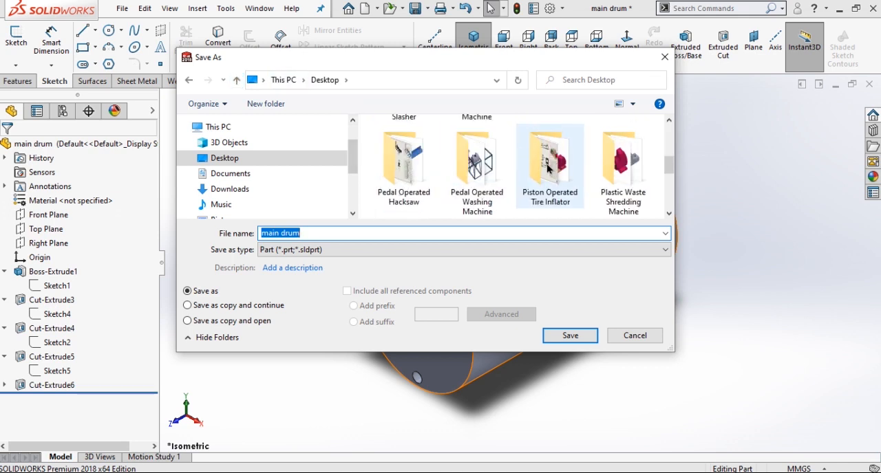
{"action": "double_click", "coordinate": [473, 167]}
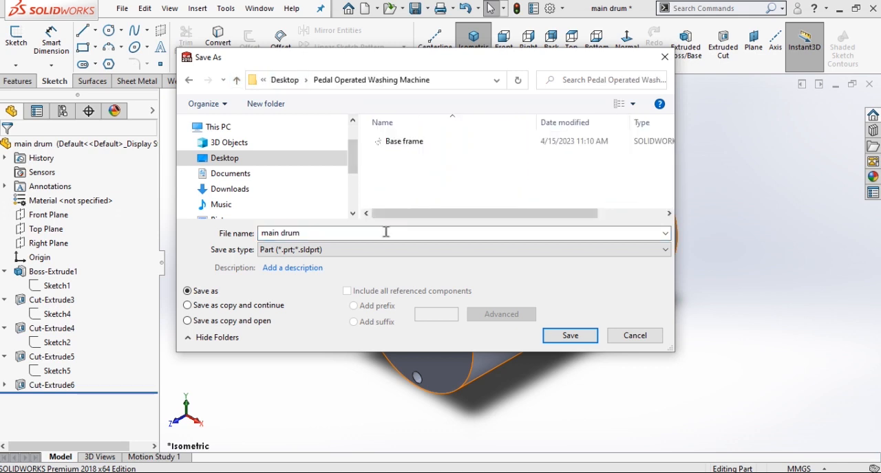
{"action": "left_click", "coordinate": [566, 336]}
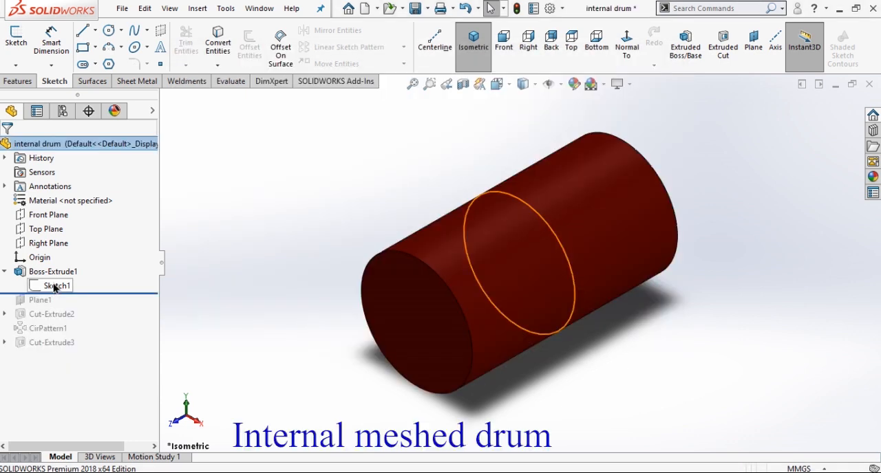
Open the internal drum's base circle sketch for editing in front view.
{"action": "left_click", "coordinate": [55, 287]}
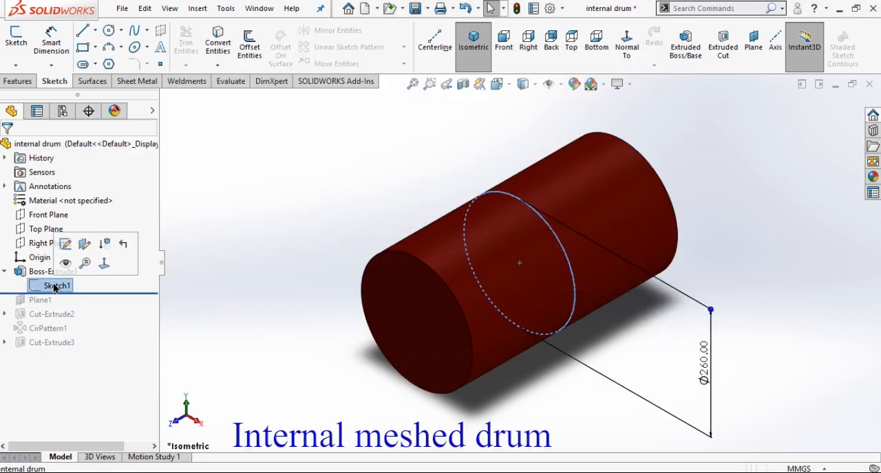
{"action": "left_click", "coordinate": [65, 246]}
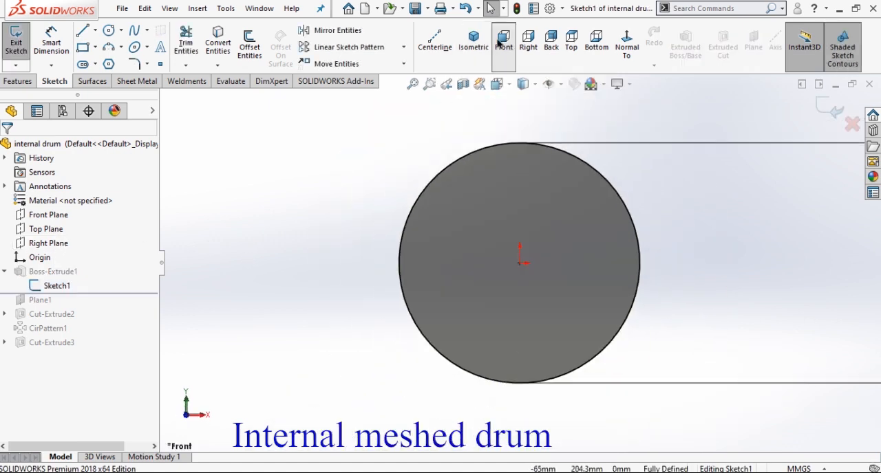
{"action": "scroll", "coordinate": [486, 261], "scroll_direction": "down", "scroll_amount": 3}
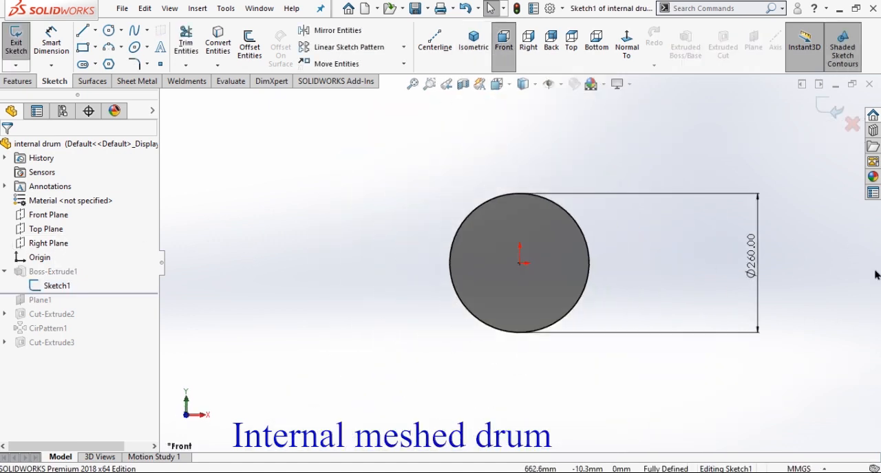
Move the base circle's diameter dimension closer to the circle, close the sketch and return to isometric view.
{"action": "mouse_move", "coordinate": [757, 276]}
{"action": "left_mouse_down"}
{"action": "mouse_move", "coordinate": [704, 287]}
{"action": "mouse_move", "coordinate": [622, 260]}
{"action": "left_mouse_up"}
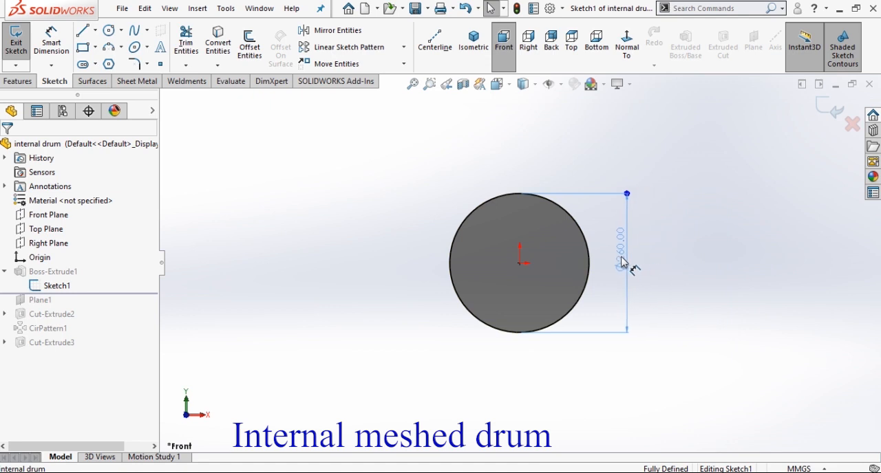
{"action": "scroll", "coordinate": [658, 261], "scroll_direction": "down", "scroll_amount": 3}
{"action": "left_click", "coordinate": [627, 268]}
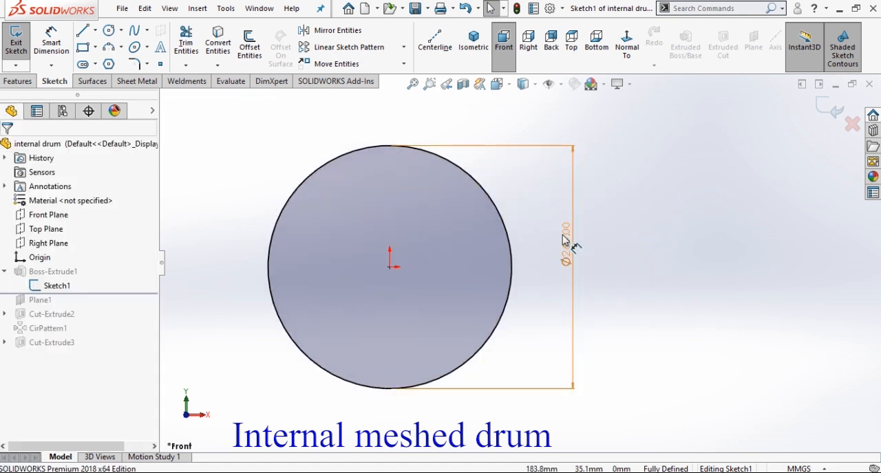
{"action": "left_click", "coordinate": [830, 111]}
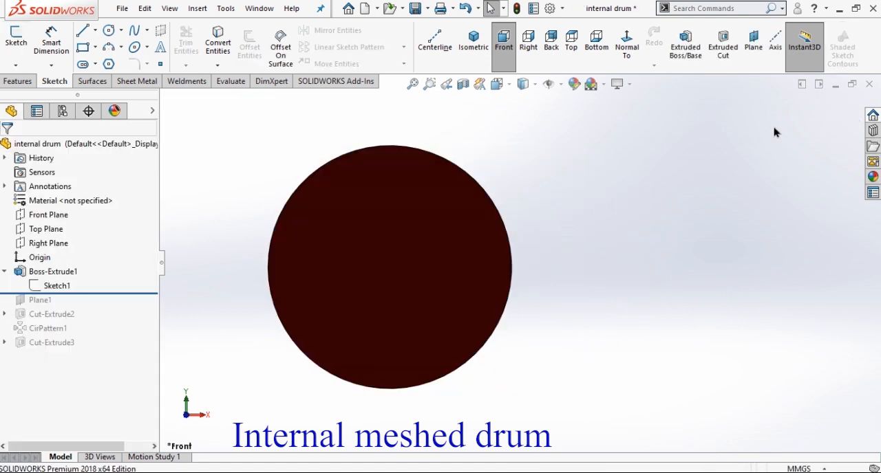
{"action": "left_click", "coordinate": [471, 47]}
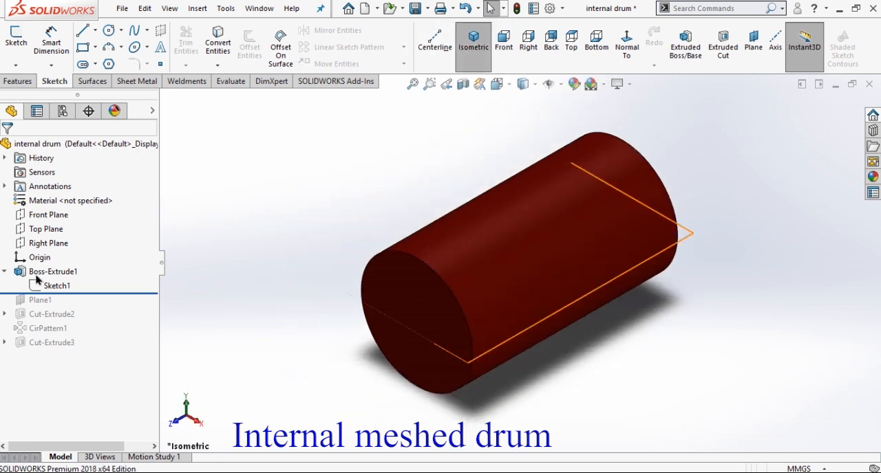
Review the end condition and depth of the internal drum's base extrusion, keeping its settings.
{"action": "left_click", "coordinate": [40, 273]}
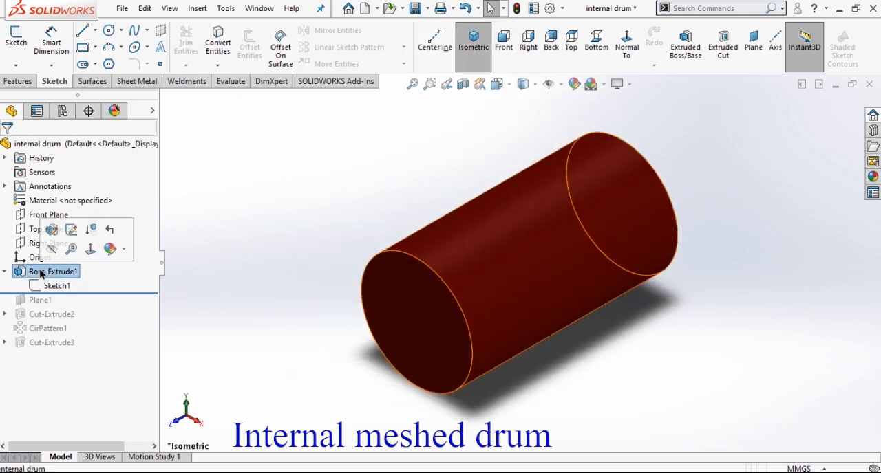
{"action": "left_click", "coordinate": [49, 230]}
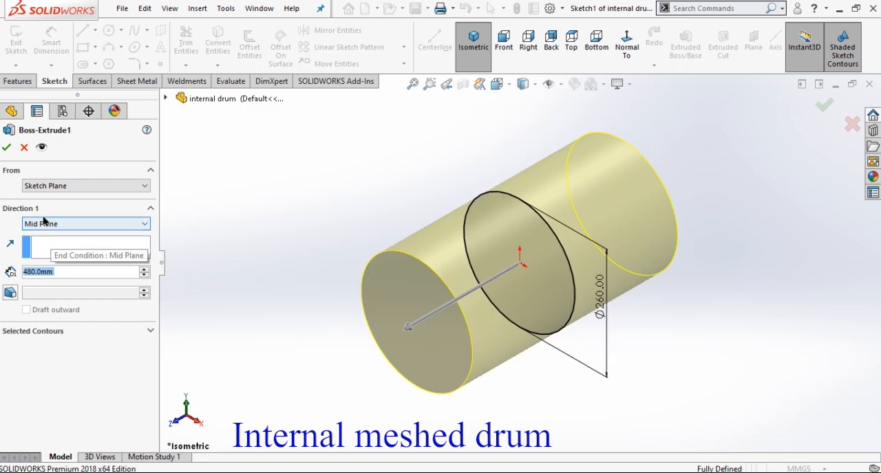
{"action": "left_click", "coordinate": [6, 149]}
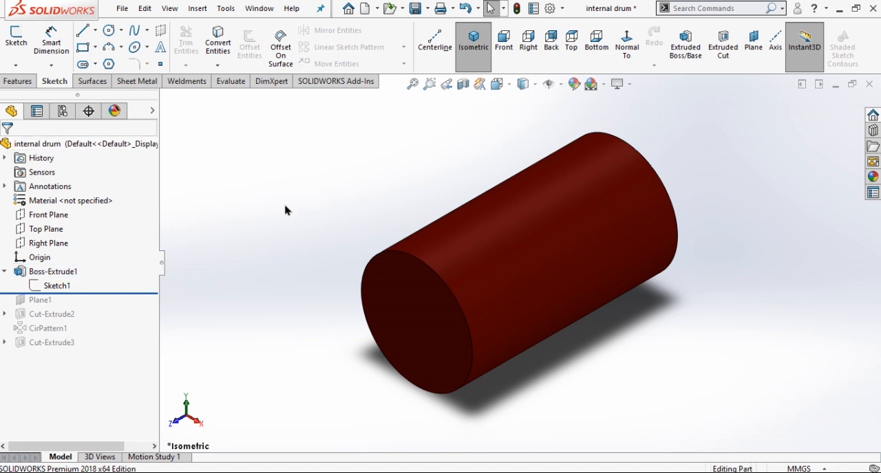
Roll the model history forward past the reference plane and review its Top Plane reference and offset distance.
{"action": "left_click_drag", "start_coordinate": [117, 294], "coordinate": [122, 301]}
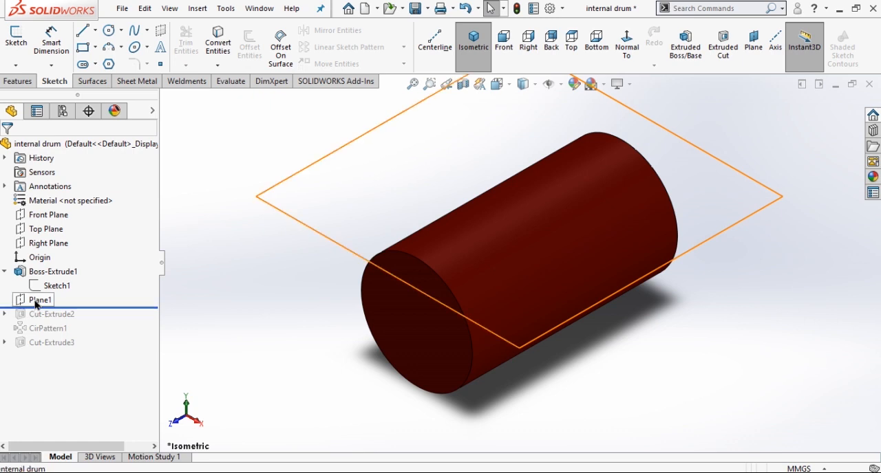
{"action": "left_click", "coordinate": [36, 301]}
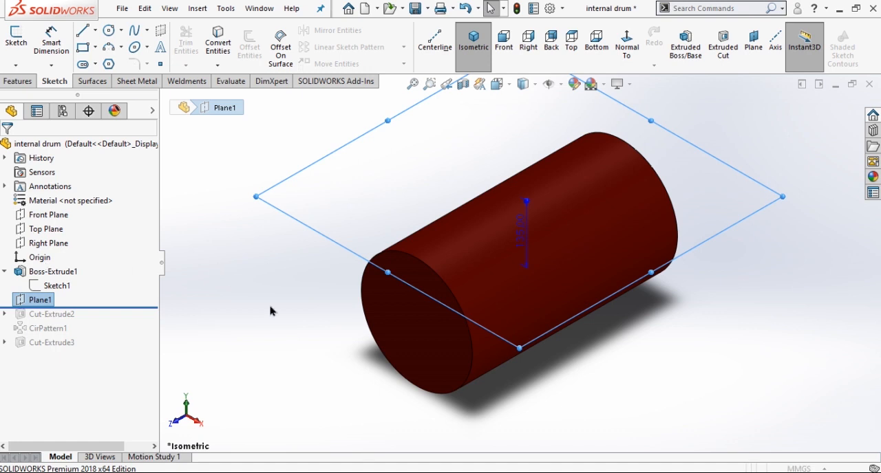
{"action": "key", "text": "Escape"}
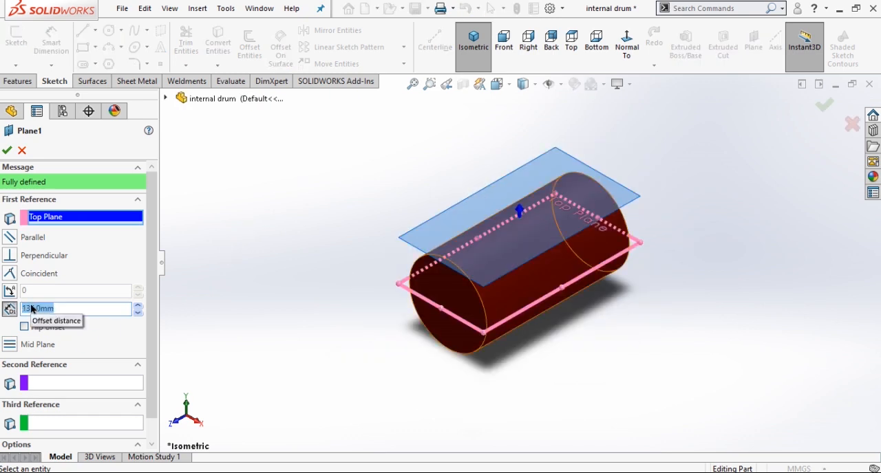
{"action": "left_click", "coordinate": [6, 156]}
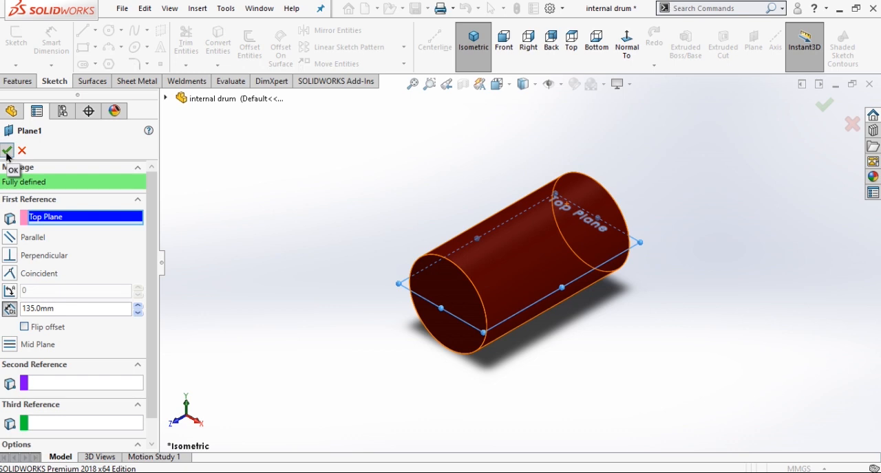
Roll the model history forward past the square-hole cut and review its sketch in top view.
{"action": "left_click_drag", "start_coordinate": [126, 307], "coordinate": [127, 322]}
{"action": "left_click_drag", "start_coordinate": [127, 322], "coordinate": [127, 322]}
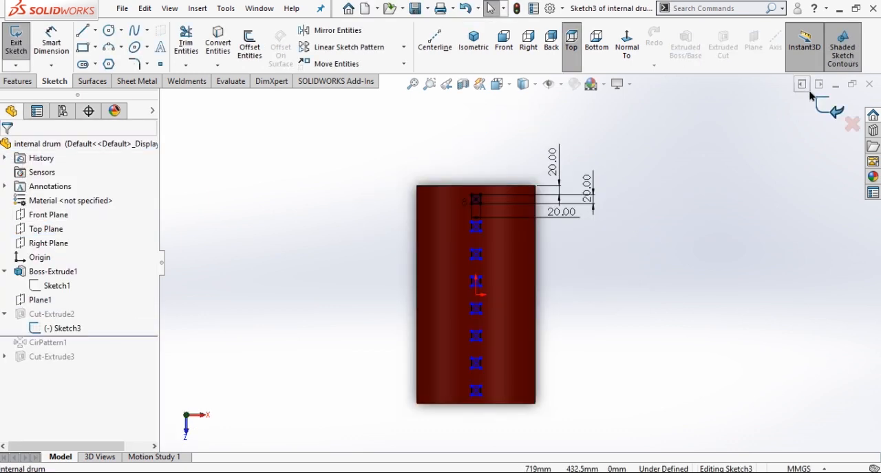
{"action": "left_click", "coordinate": [829, 105]}
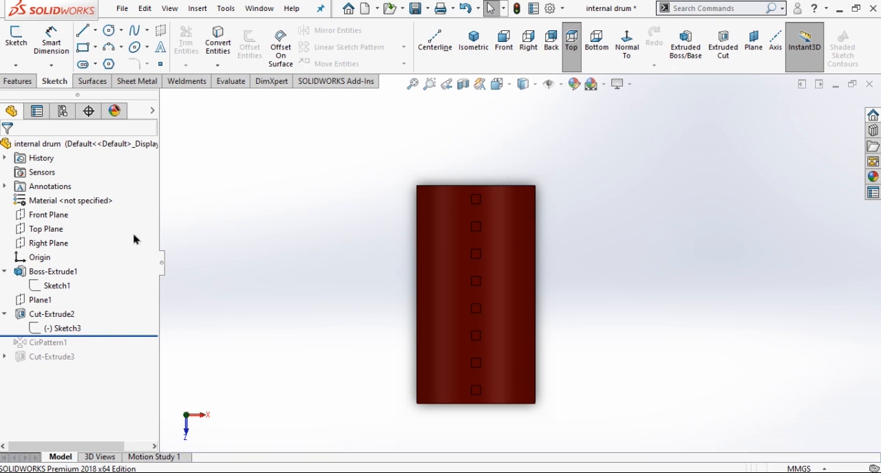
Review the end condition and depth of the square-hole cut, keeping its settings.
{"action": "left_click", "coordinate": [50, 316]}
{"action": "left_click", "coordinate": [56, 275]}
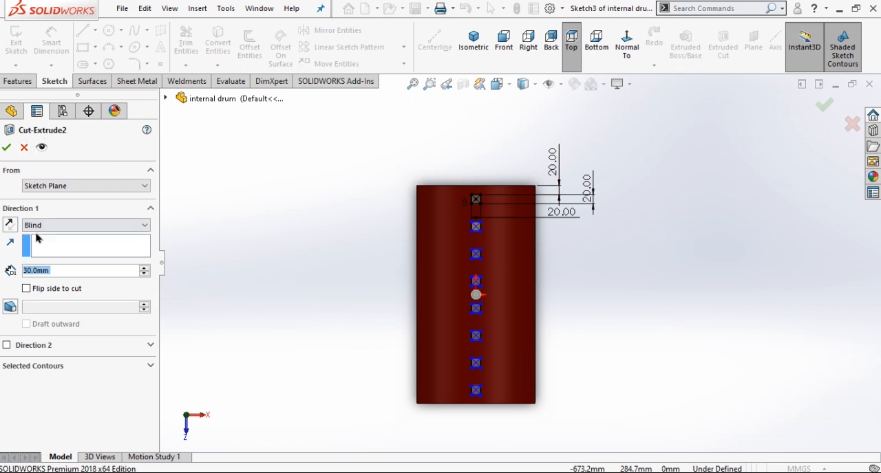
{"action": "left_click", "coordinate": [6, 149]}
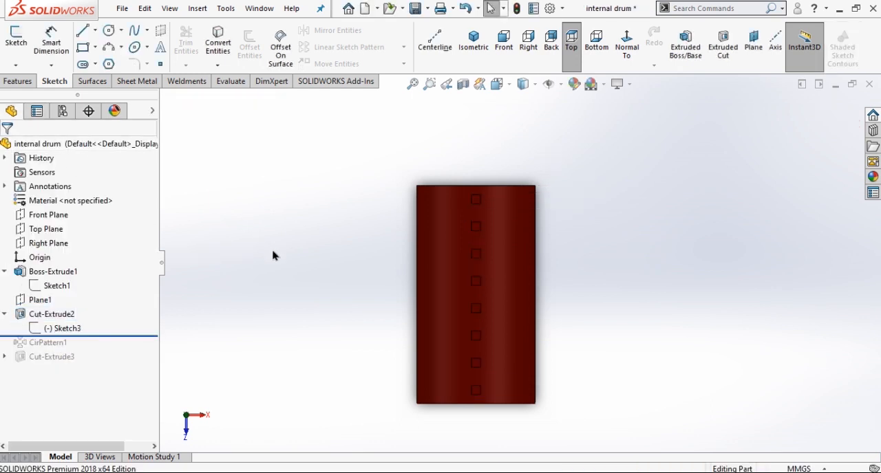
Roll the model history forward past the circular pattern and review its axis edge, angle, instance count and patterned feature, keeping its settings.
{"action": "left_click_drag", "start_coordinate": [137, 335], "coordinate": [140, 347]}
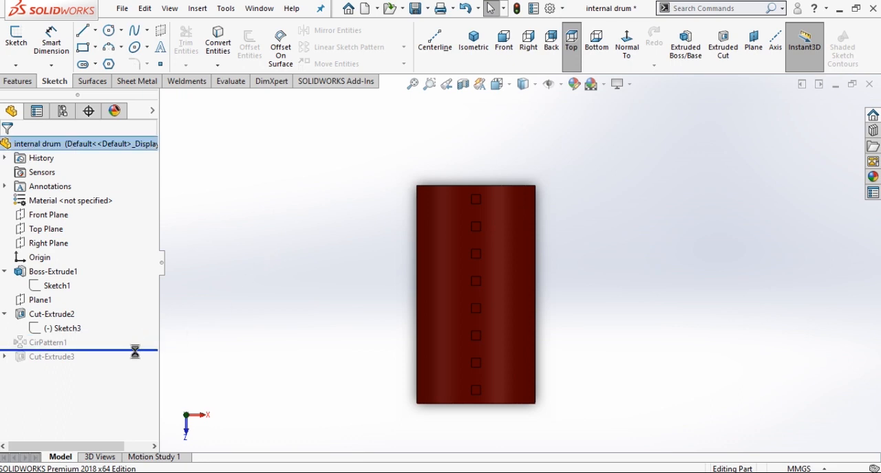
{"action": "left_click", "coordinate": [40, 343]}
{"action": "left_click", "coordinate": [59, 307]}
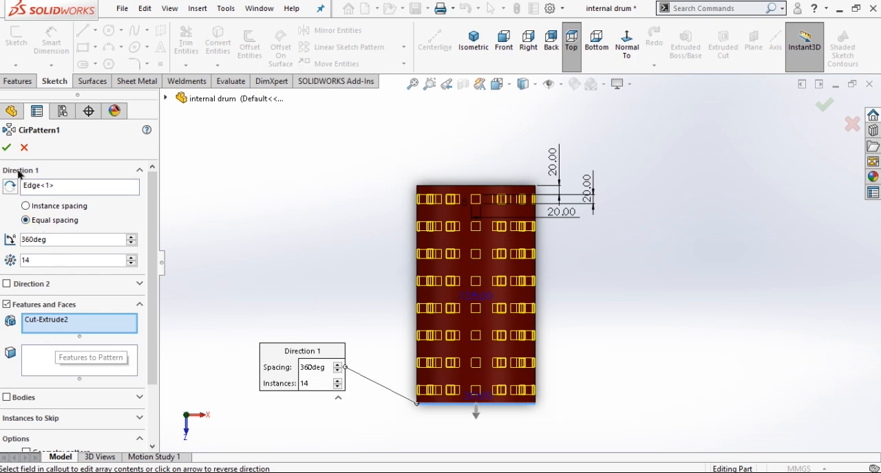
{"action": "left_click", "coordinate": [6, 147]}
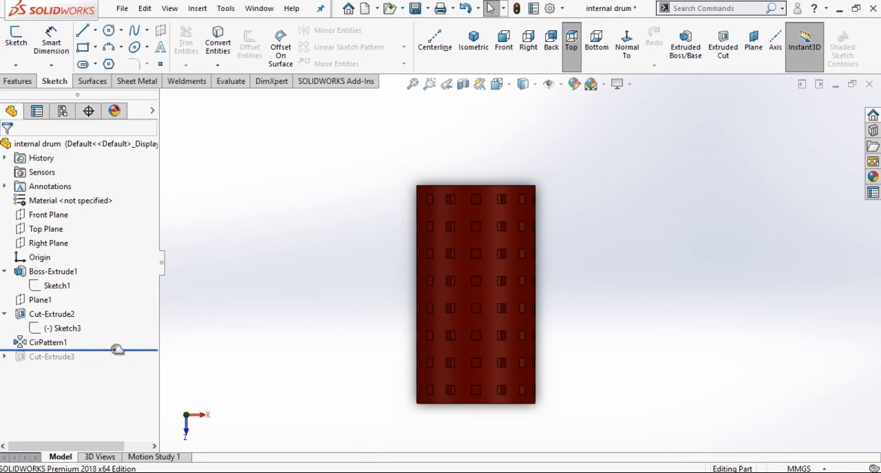
Roll the model history forward past the last cut, review its centre-hole sketch, and return to the isometric view.
{"action": "left_click_drag", "start_coordinate": [117, 349], "coordinate": [114, 365]}
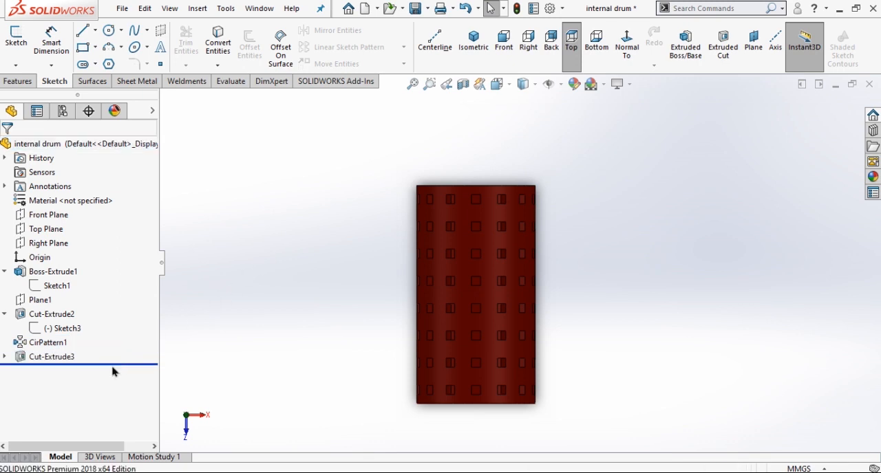
{"action": "left_click", "coordinate": [474, 41]}
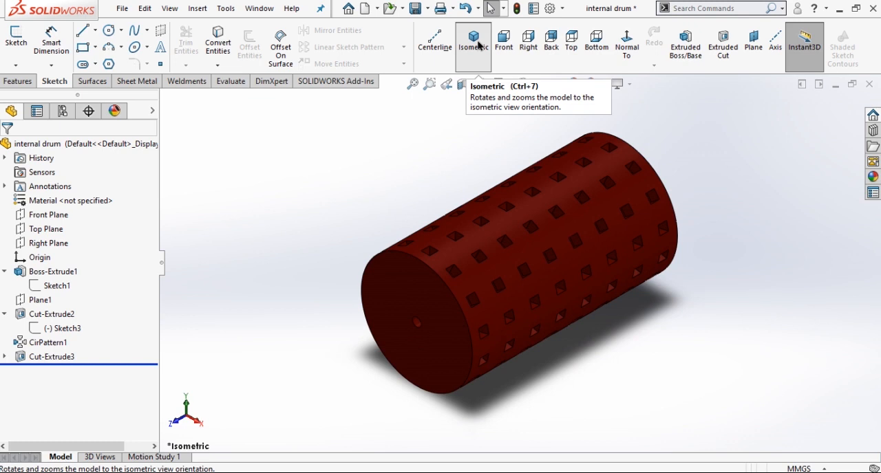
{"action": "left_click", "coordinate": [4, 357]}
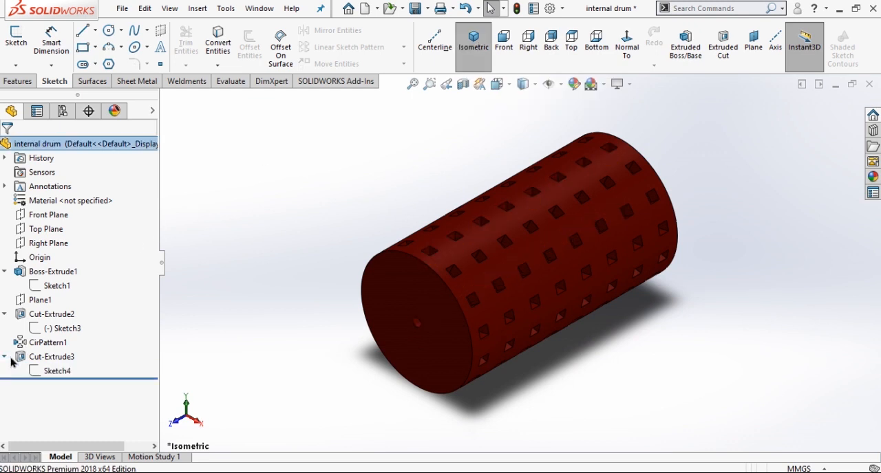
{"action": "double_click", "coordinate": [52, 372]}
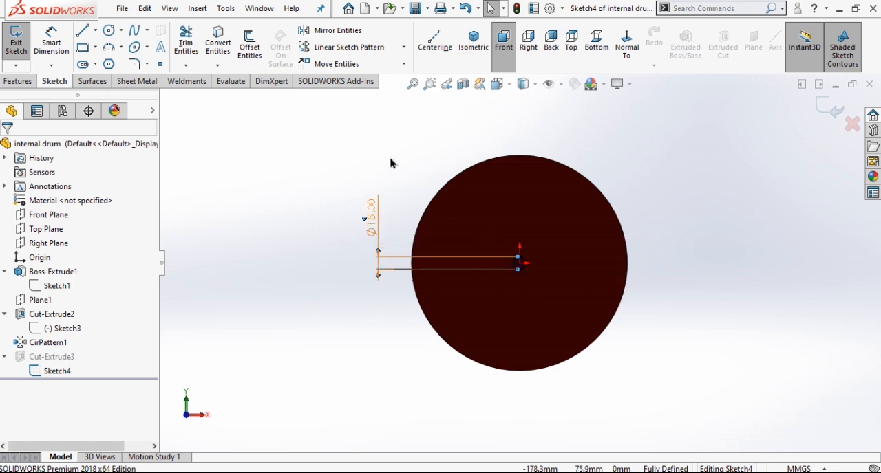
{"action": "left_click", "coordinate": [826, 116]}
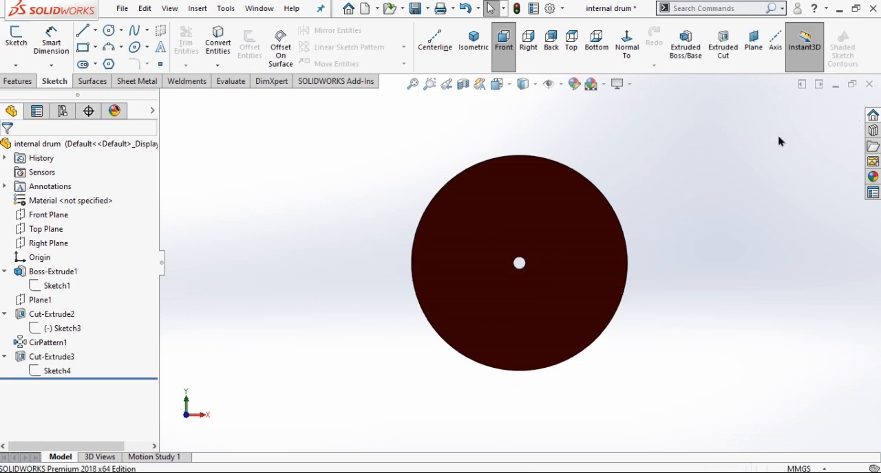
{"action": "left_click", "coordinate": [478, 44]}
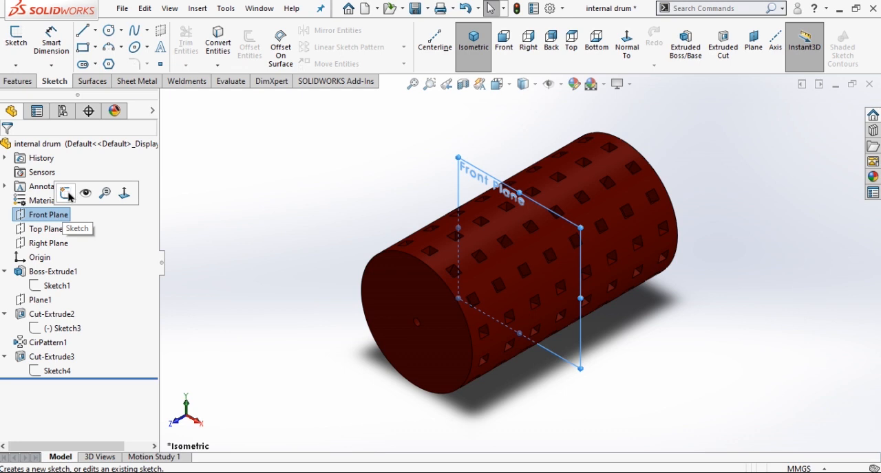
Sketch a circle about 241 mm in diameter on the Front Plane, centred on the origin.
{"action": "left_click", "coordinate": [66, 194]}
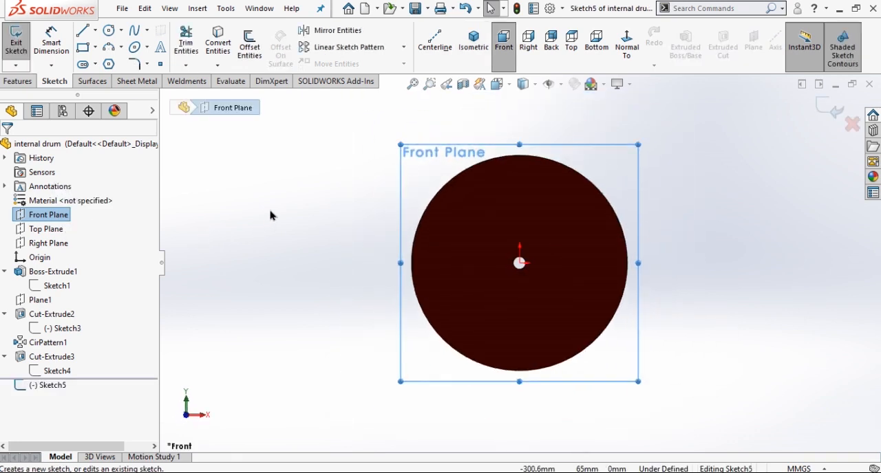
{"action": "right_click_drag", "start_coordinate": [293, 208], "coordinate": [336, 205]}
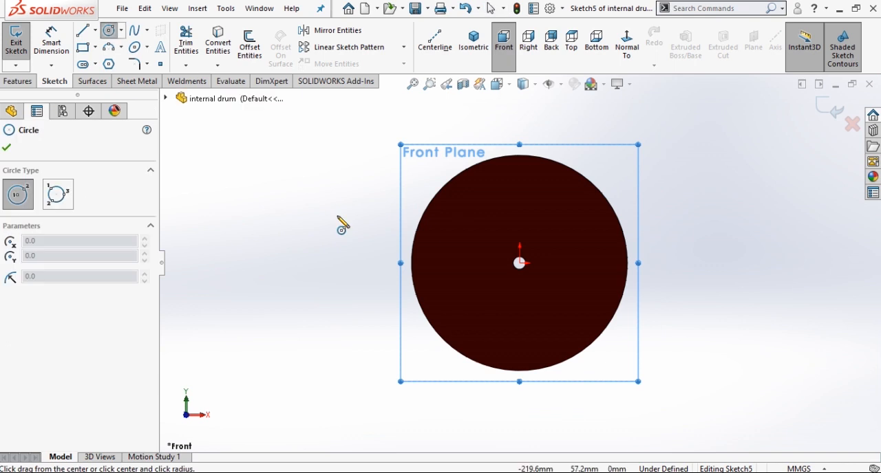
{"action": "left_click", "coordinate": [519, 263]}
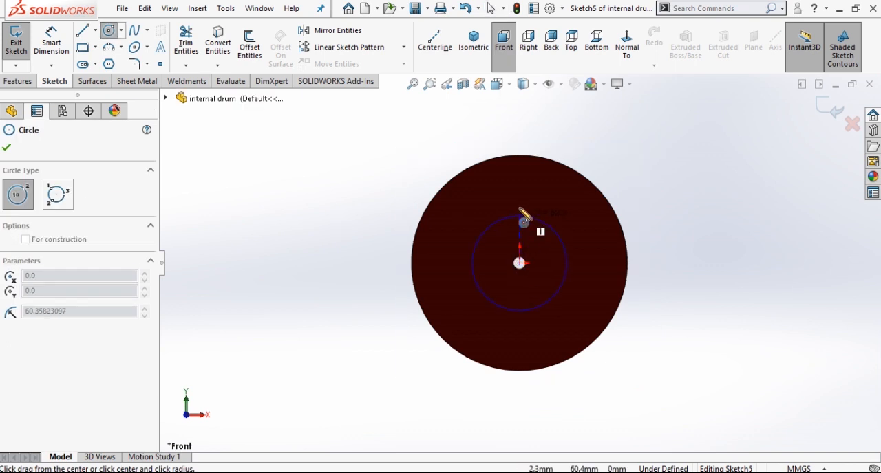
{"action": "left_click", "coordinate": [520, 172]}
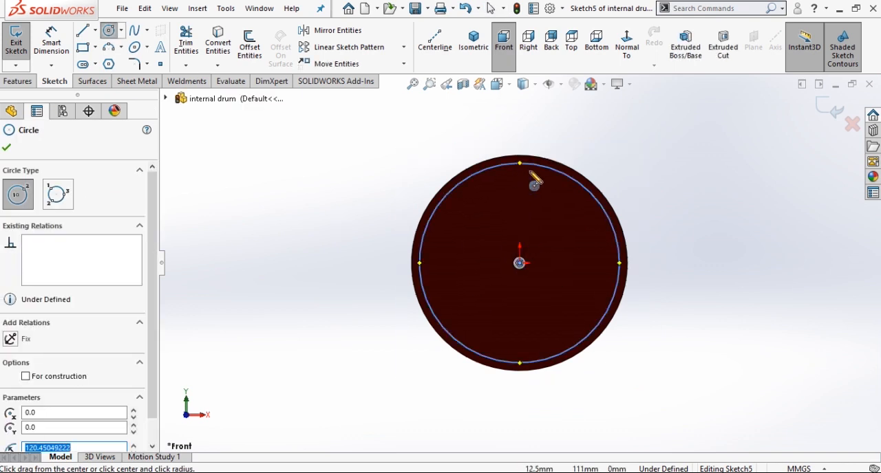
Dimension the new circle's diameter and set it to 240 mm.
{"action": "scroll", "coordinate": [534, 176], "scroll_direction": "up", "scroll_amount": 3}
{"action": "right_click_drag", "start_coordinate": [308, 200], "coordinate": [311, 166]}
{"action": "left_click", "coordinate": [399, 234]}
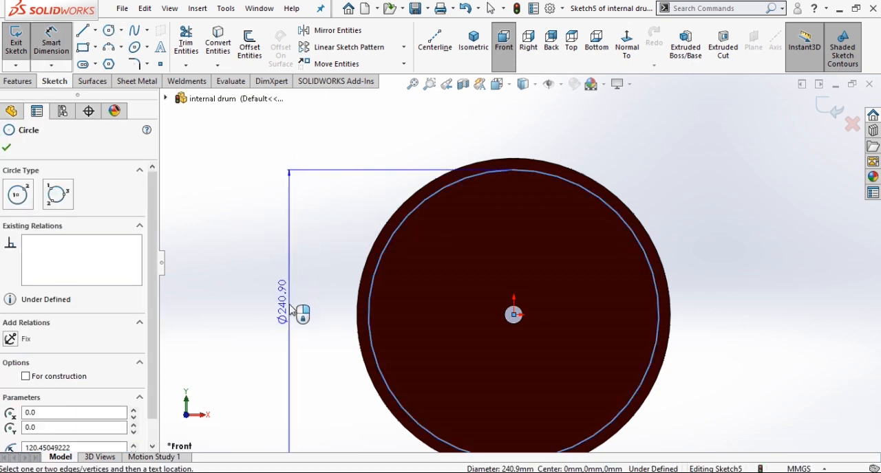
{"action": "left_click", "coordinate": [298, 311]}
{"action": "type", "text": "2"}
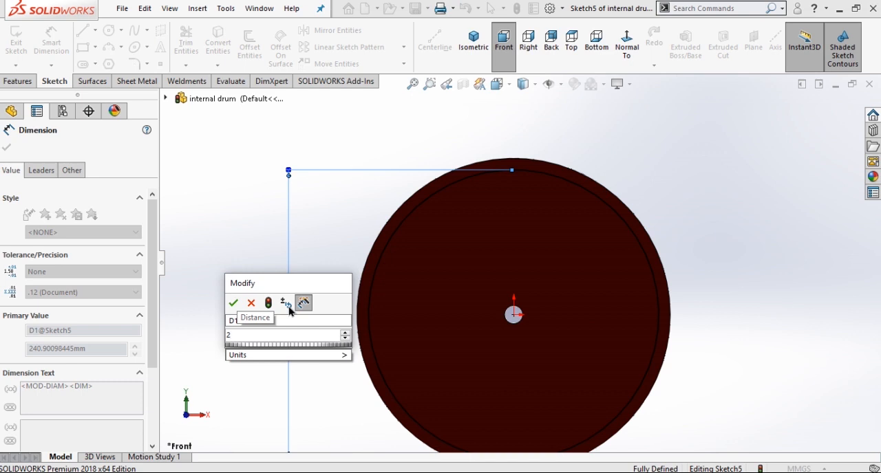
{"action": "type", "text": "40"}
{"action": "key", "text": "Return"}
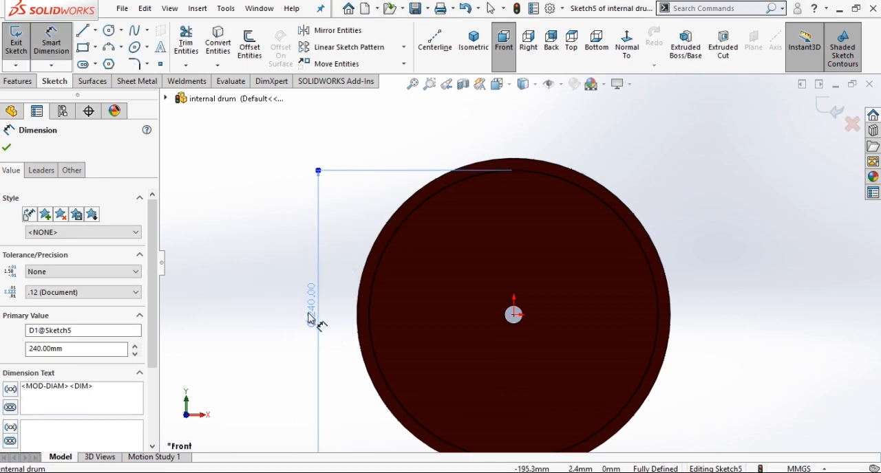
{"action": "left_click", "coordinate": [269, 315]}
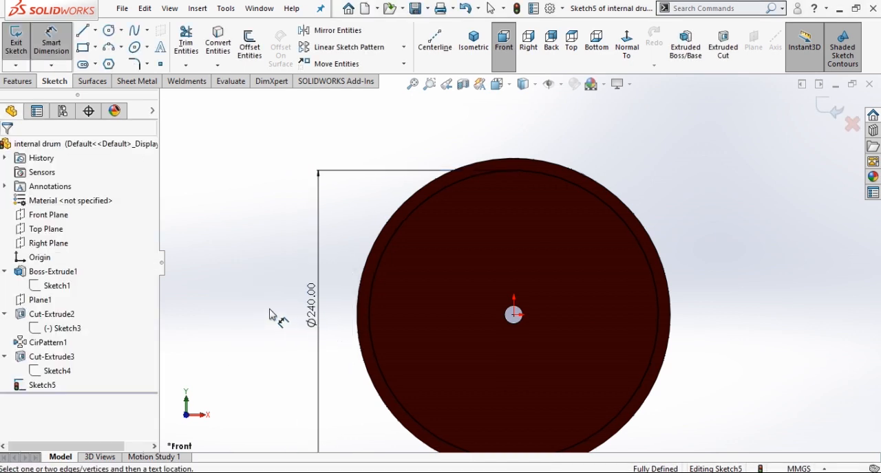
Hollow the drum with an Extruded Cut of the 240 mm circle, using Mid Plane and a depth of 450 mm.
{"action": "left_click", "coordinate": [722, 47]}
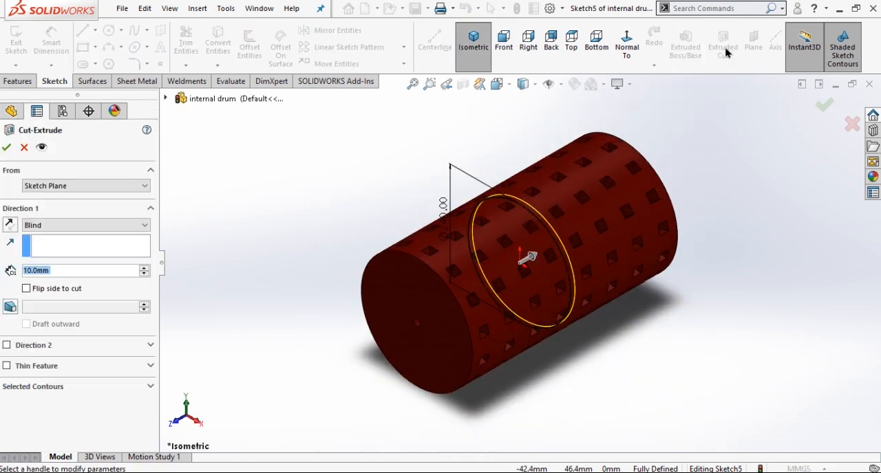
{"action": "left_click", "coordinate": [52, 230]}
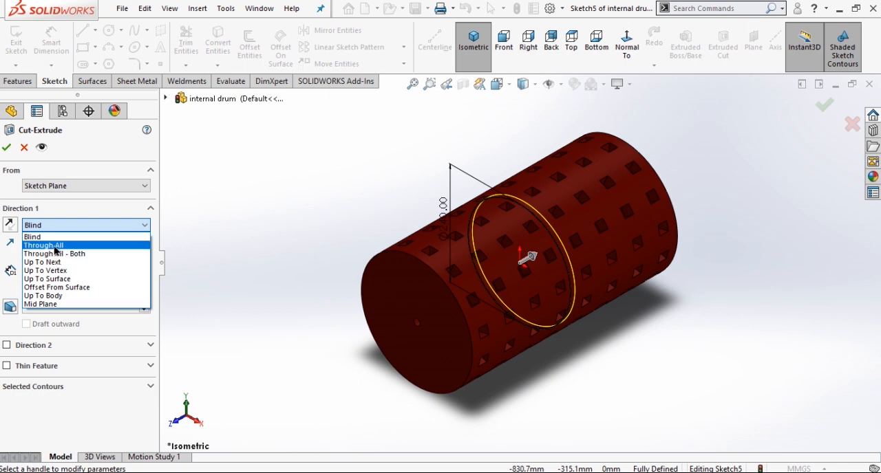
{"action": "left_click", "coordinate": [61, 305]}
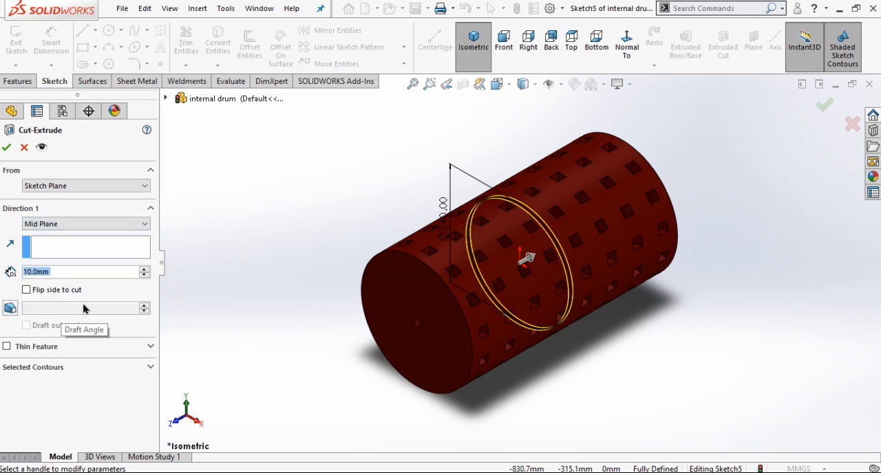
{"action": "double_click", "coordinate": [71, 271]}
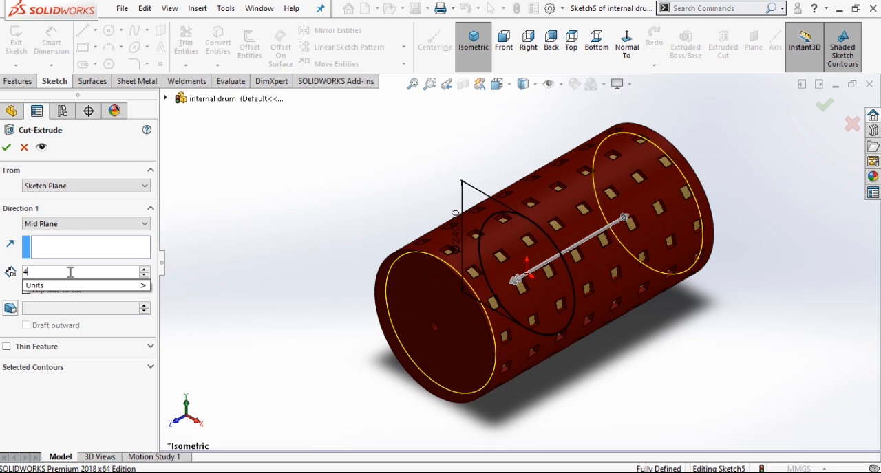
{"action": "type", "text": "450"}
{"action": "key", "text": "Return"}
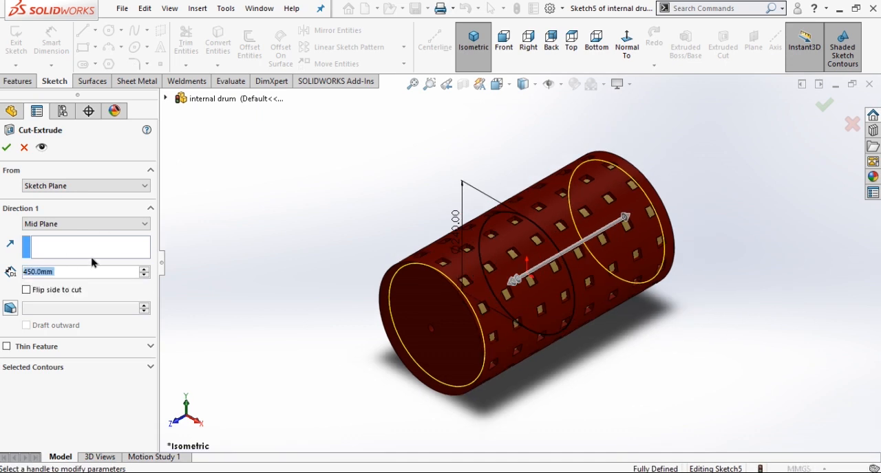
{"action": "left_click", "coordinate": [6, 148]}
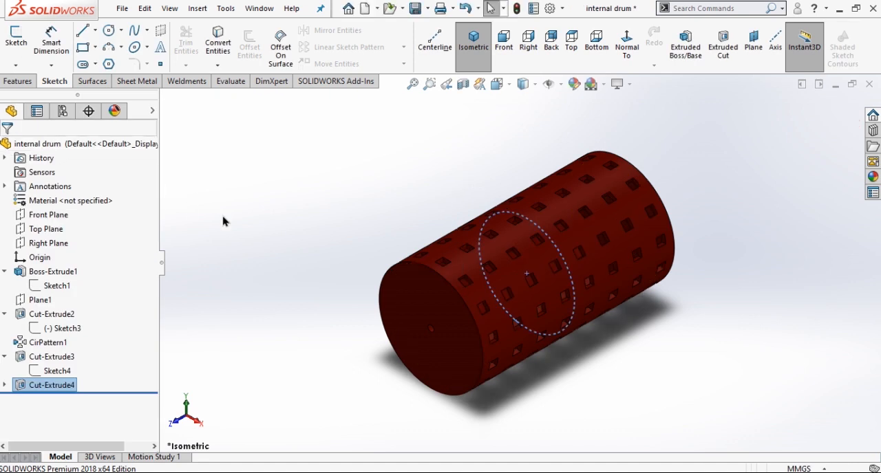
{"action": "left_click", "coordinate": [259, 215]}
Inspect the hollowed drum up close and save the internal drum part.
{"action": "scroll", "coordinate": [495, 165], "scroll_direction": "down", "scroll_amount": 4}
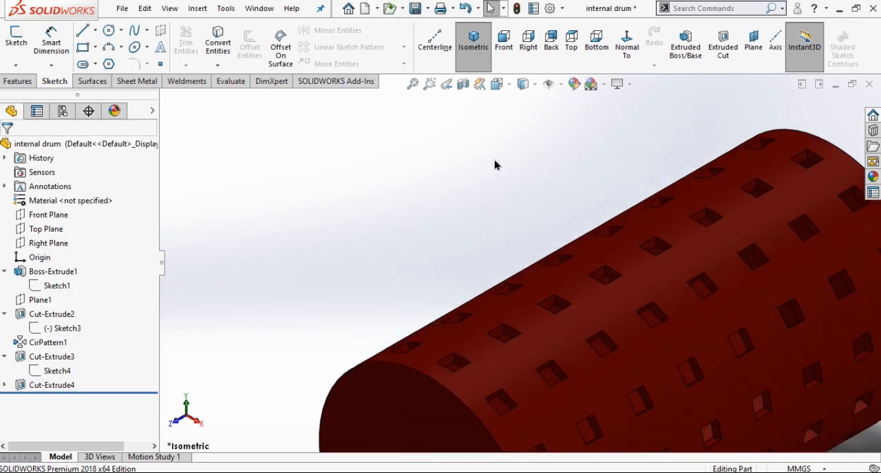
{"action": "scroll", "coordinate": [484, 171], "scroll_direction": "up", "scroll_amount": 4}
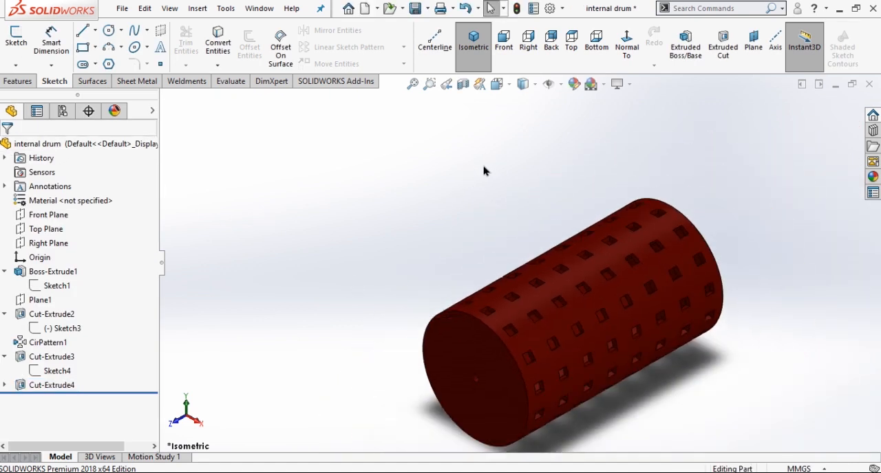
{"action": "left_click", "coordinate": [433, 11]}
{"action": "left_click", "coordinate": [572, 335]}
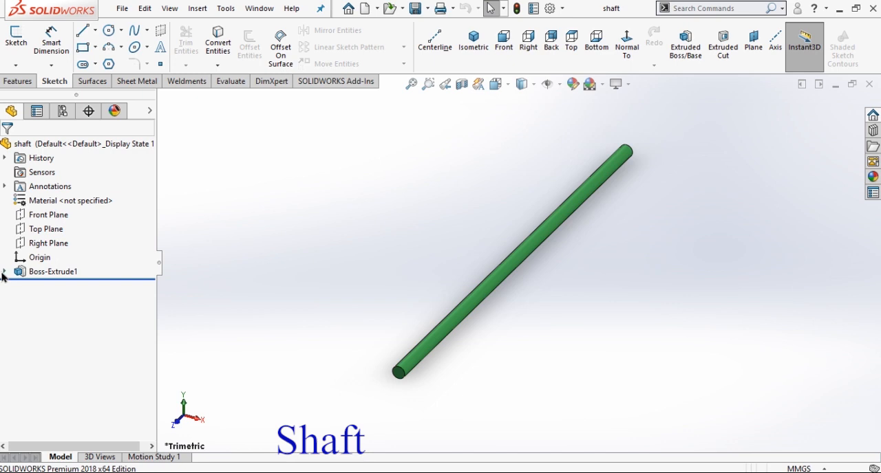
Edit the base sketch of the shaft part, set the circle's diameter to 15 mm, and exit the sketch.
{"action": "left_click", "coordinate": [5, 272]}
{"action": "left_click", "coordinate": [48, 286]}
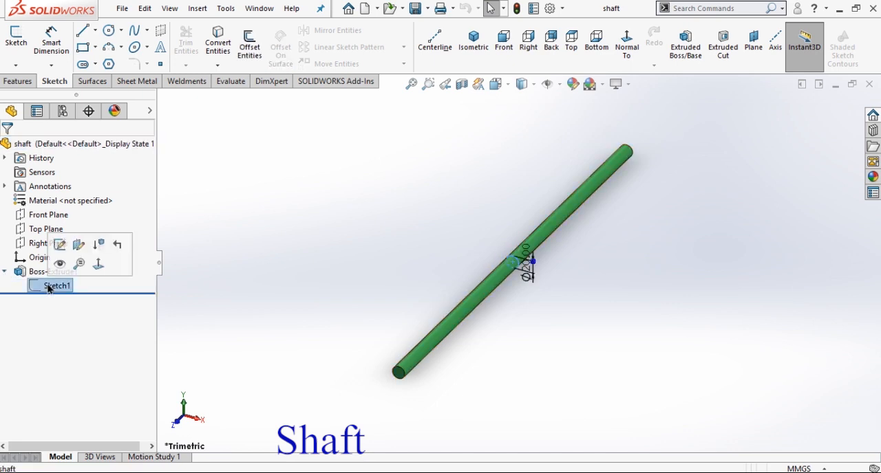
{"action": "left_click", "coordinate": [60, 245]}
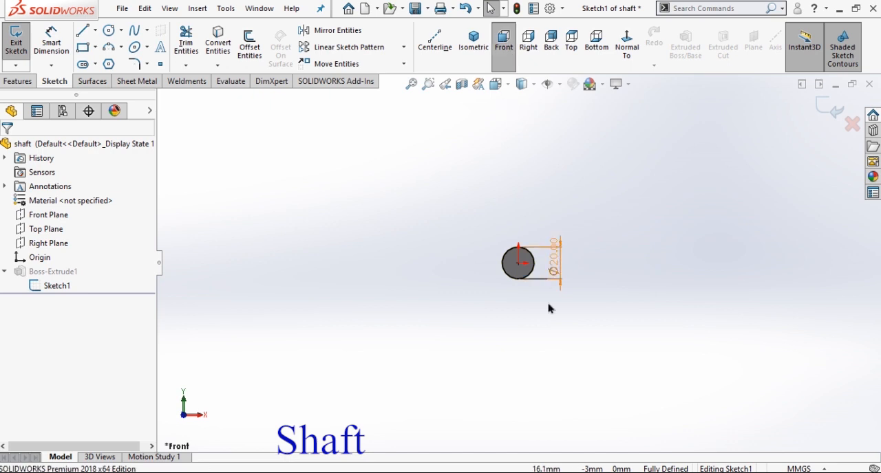
{"action": "left_click_drag", "start_coordinate": [556, 276], "coordinate": [545, 242]}
{"action": "left_click", "coordinate": [596, 246]}
{"action": "double_click", "coordinate": [542, 229]}
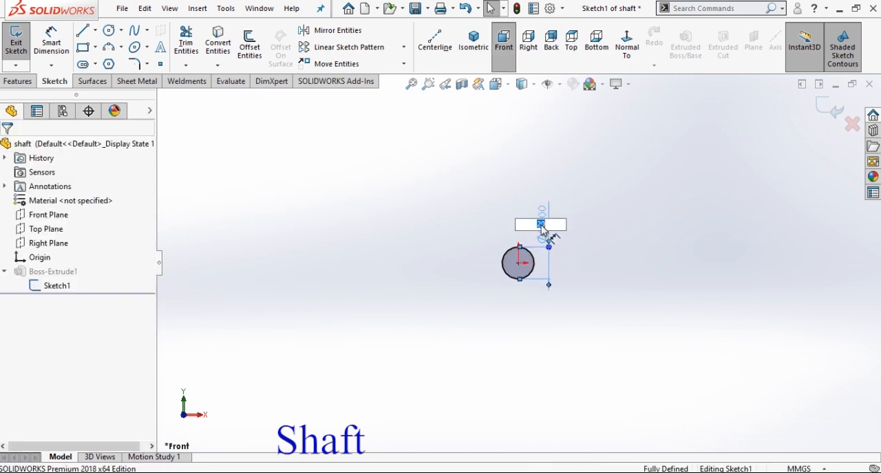
{"action": "type", "text": "15"}
{"action": "key", "text": "Return"}
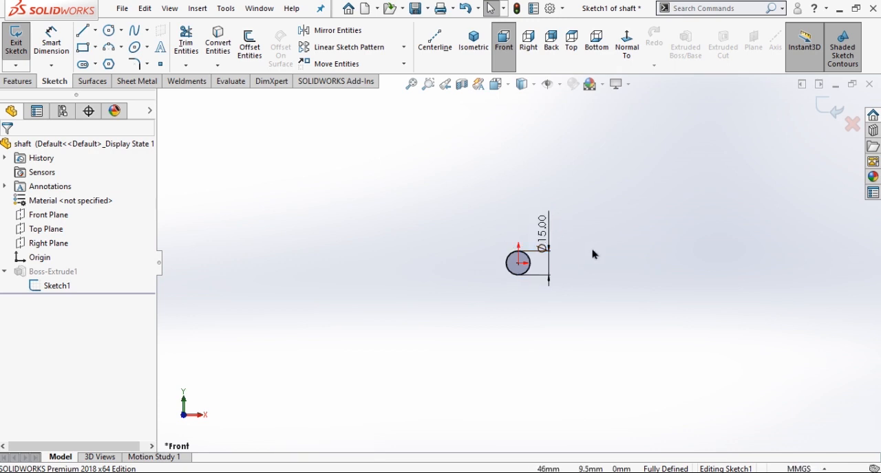
{"action": "left_click", "coordinate": [825, 109]}
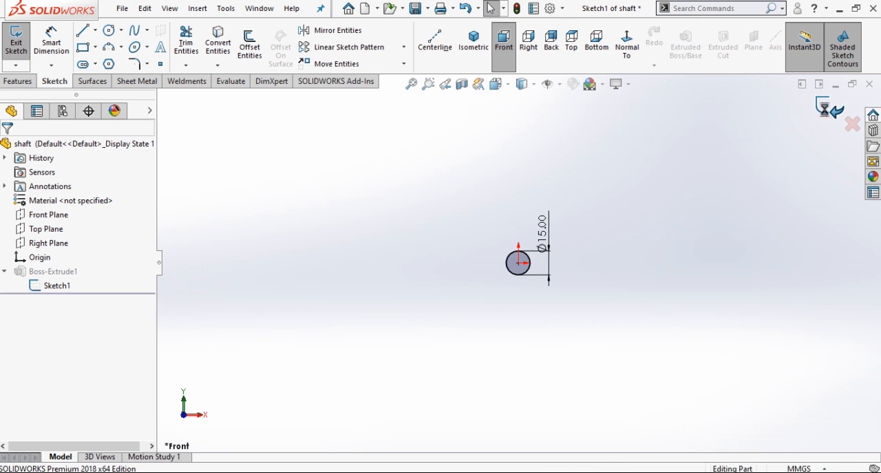
Review the end condition and depth of the shaft's extrusion in isometric view, keeping its settings.
{"action": "left_click", "coordinate": [66, 276]}
{"action": "left_click", "coordinate": [71, 230]}
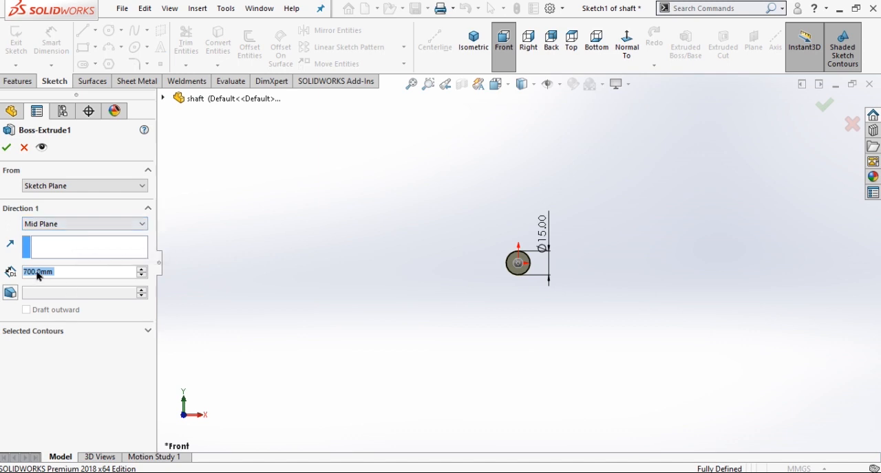
{"action": "left_click", "coordinate": [474, 38]}
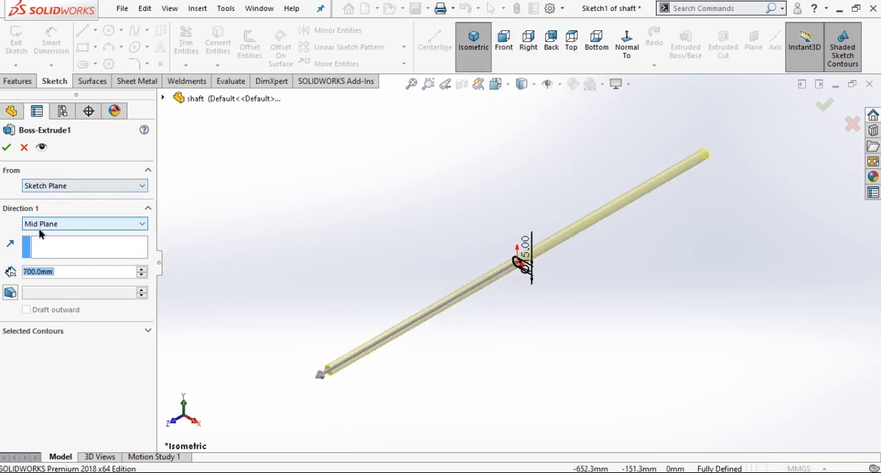
{"action": "left_click", "coordinate": [7, 147]}
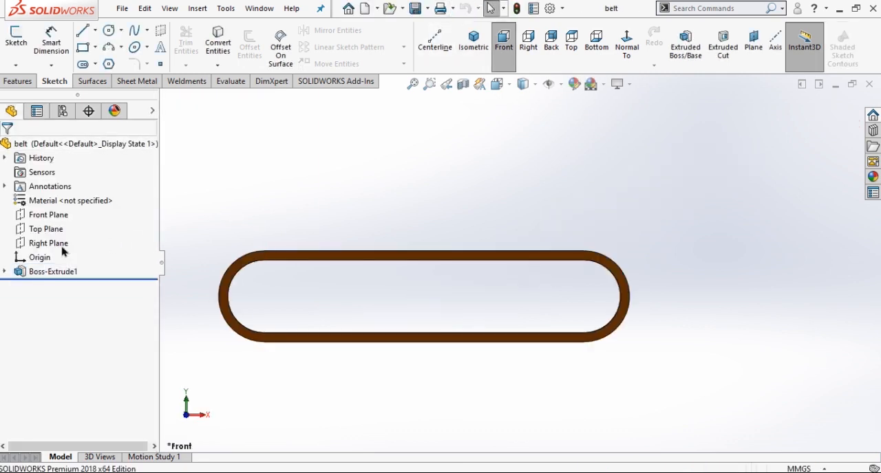
Review the belt's base sketch dimensions and its extrusion's direction, end condition and depth, keeping the extrusion settings.
{"action": "left_click", "coordinate": [5, 272]}
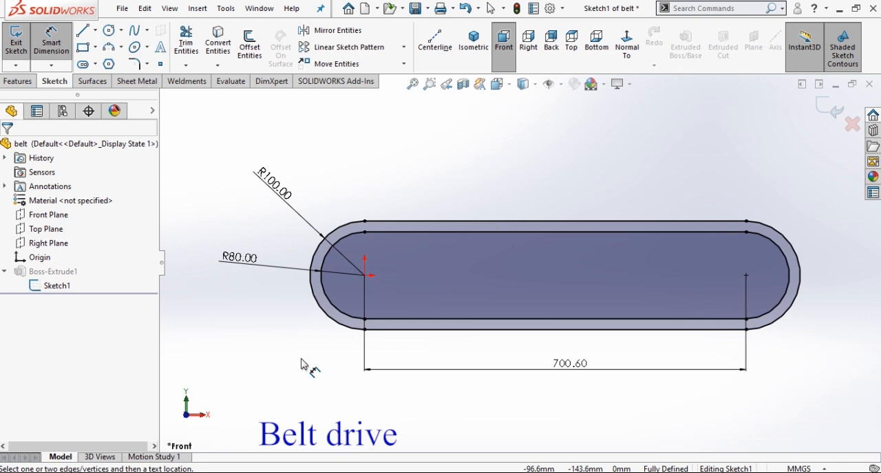
{"action": "left_click", "coordinate": [829, 108]}
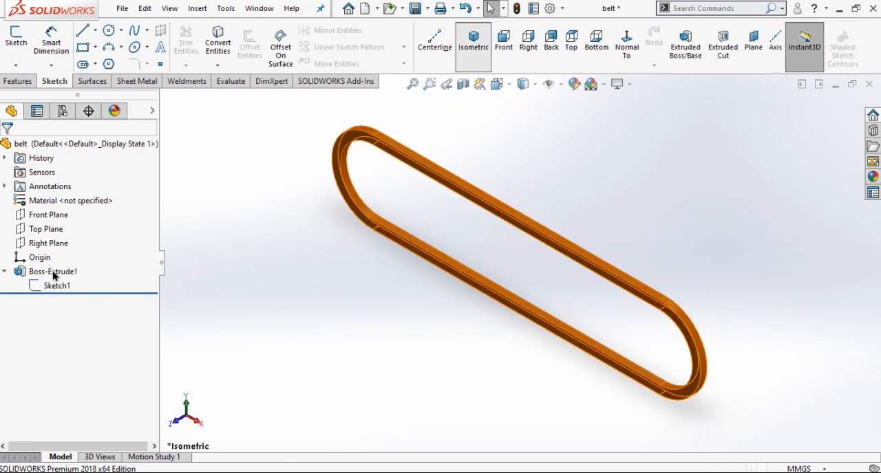
{"action": "left_click", "coordinate": [54, 273]}
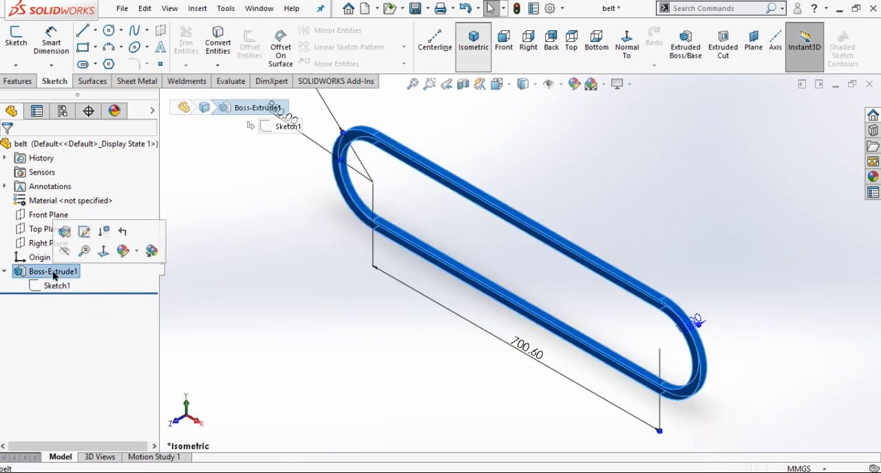
{"action": "left_click", "coordinate": [64, 233]}
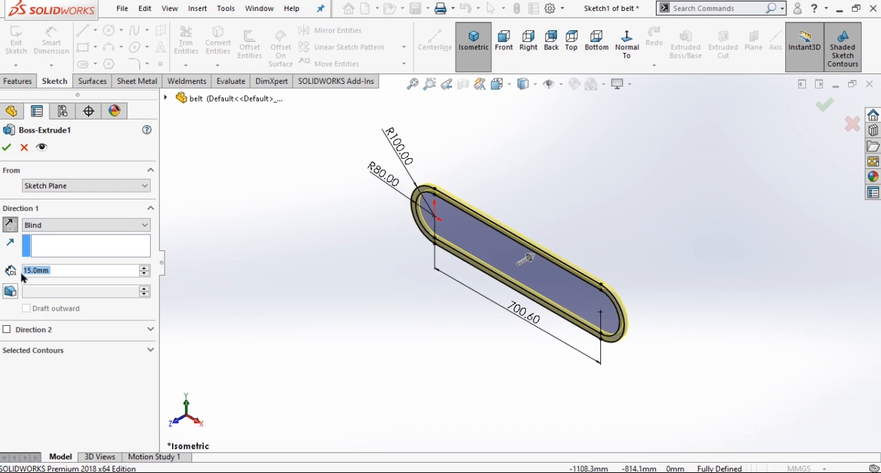
{"action": "left_click", "coordinate": [8, 229]}
{"action": "left_click", "coordinate": [8, 229]}
{"action": "left_click", "coordinate": [6, 148]}
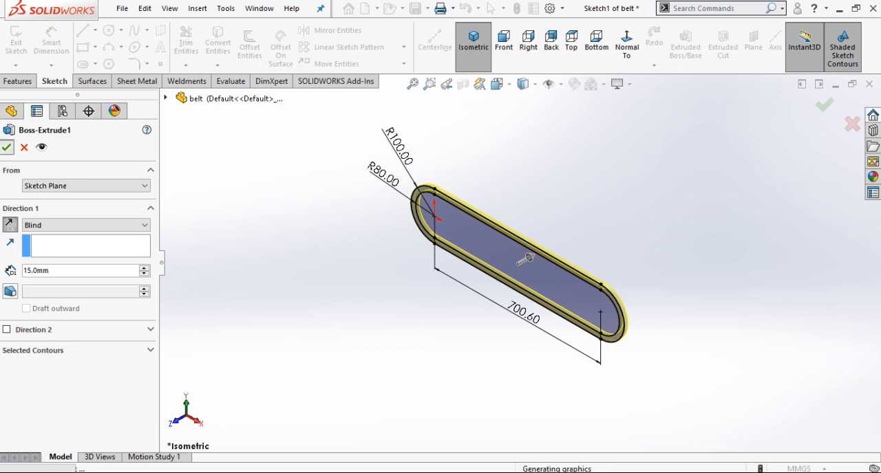
Save the part as belt in the Pedal Operated Washing Machine folder.
{"action": "left_click", "coordinate": [415, 9]}
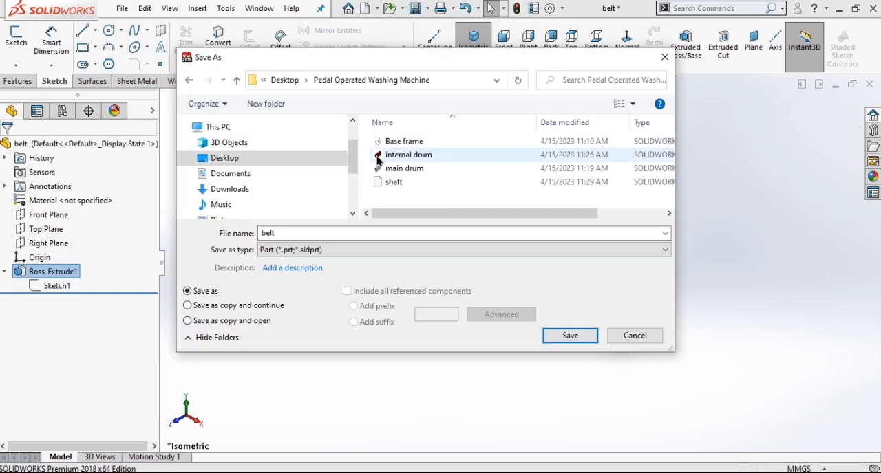
{"action": "left_click", "coordinate": [559, 339]}
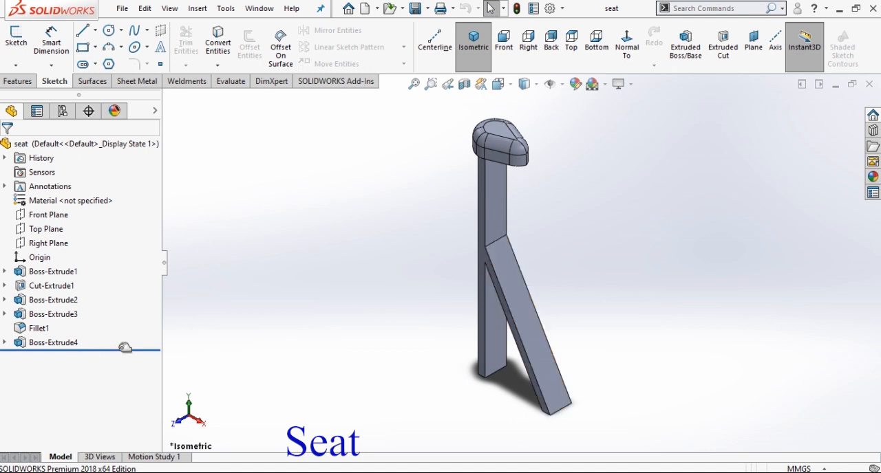
Roll the seat part back to just after its first extrusion, review the rectangular base sketch's dimensions, and exit the sketch.
{"action": "left_click_drag", "start_coordinate": [124, 347], "coordinate": [114, 279]}
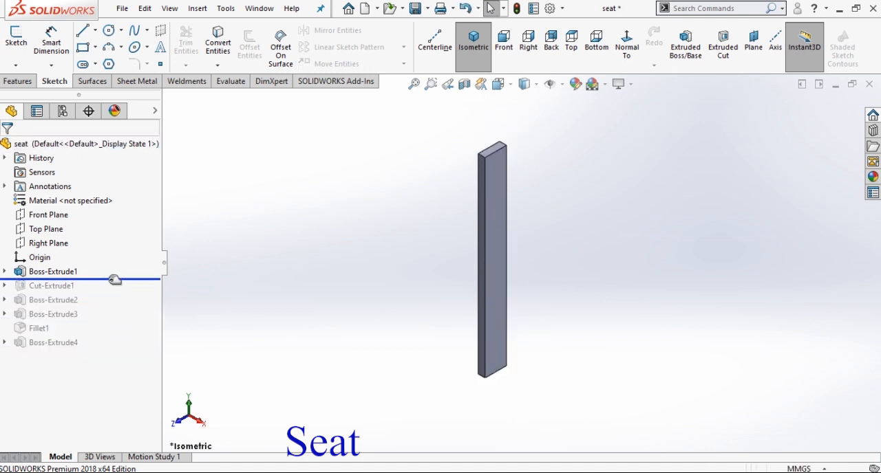
{"action": "left_click", "coordinate": [6, 272]}
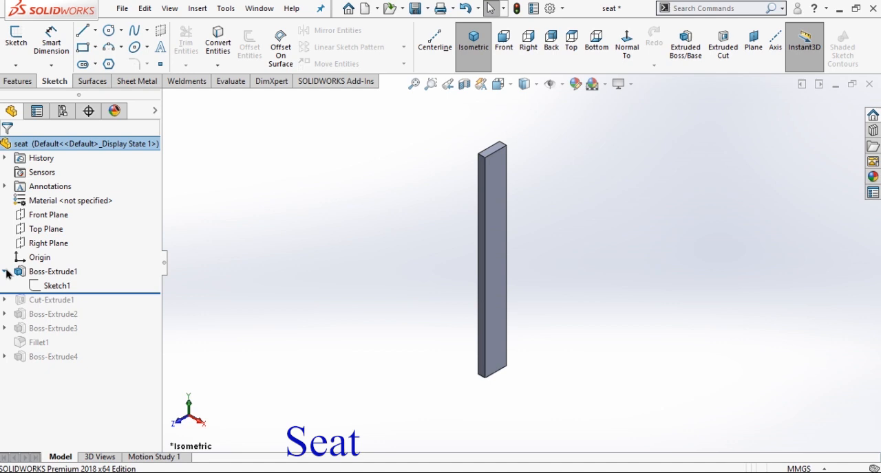
{"action": "left_click", "coordinate": [65, 287]}
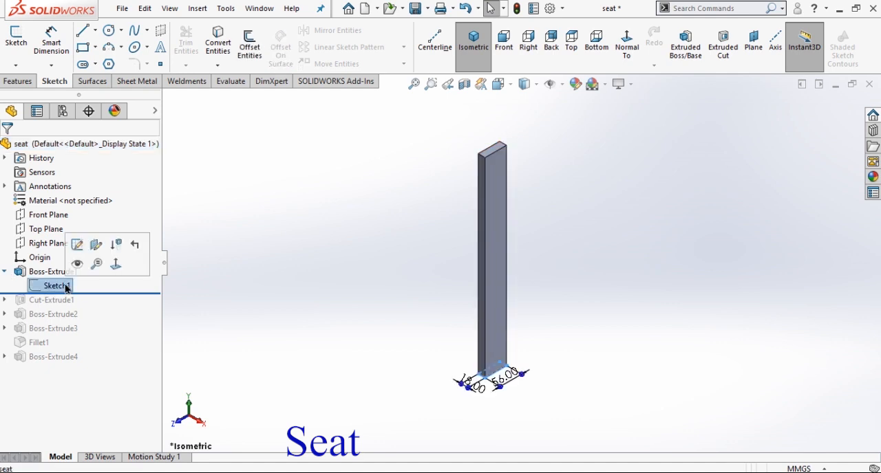
{"action": "left_click", "coordinate": [77, 246]}
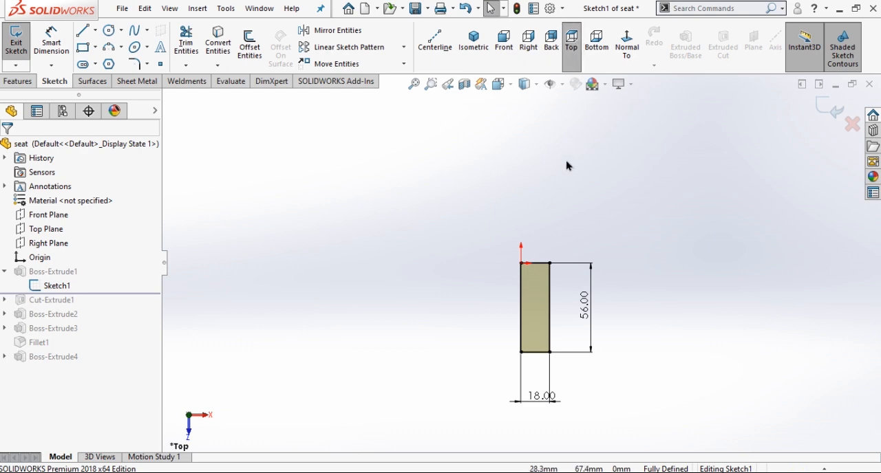
{"action": "left_click", "coordinate": [591, 310]}
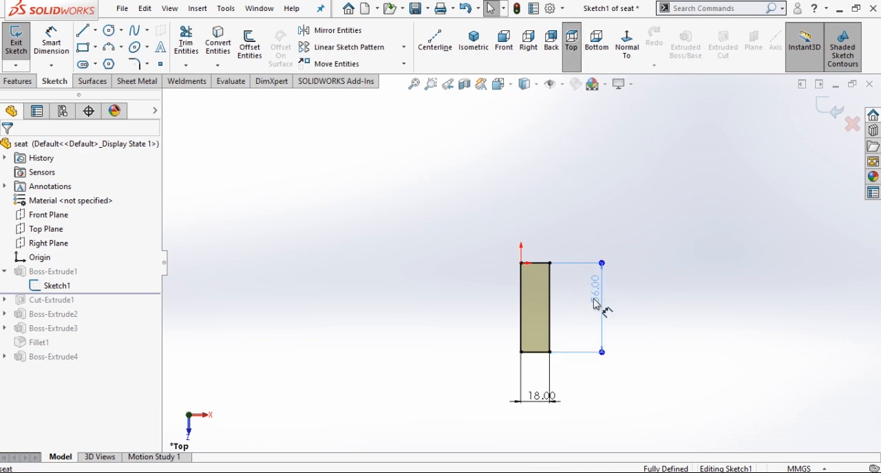
{"action": "left_click", "coordinate": [657, 362]}
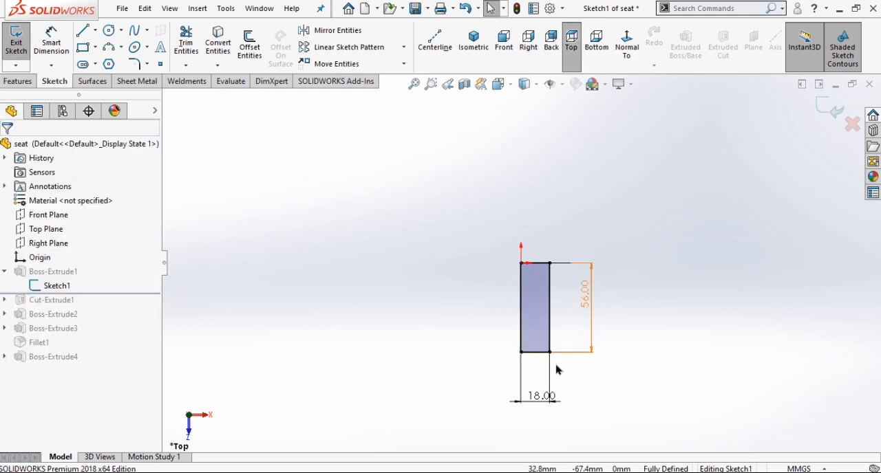
{"action": "left_click", "coordinate": [826, 112]}
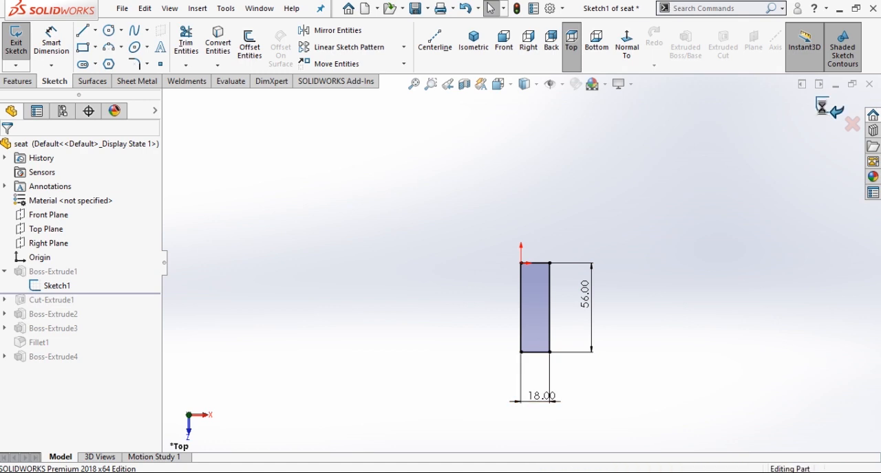
Review the end condition and depth of the seat post's first extrusion in isometric view, keeping its settings.
{"action": "left_click", "coordinate": [48, 272]}
{"action": "left_click", "coordinate": [56, 235]}
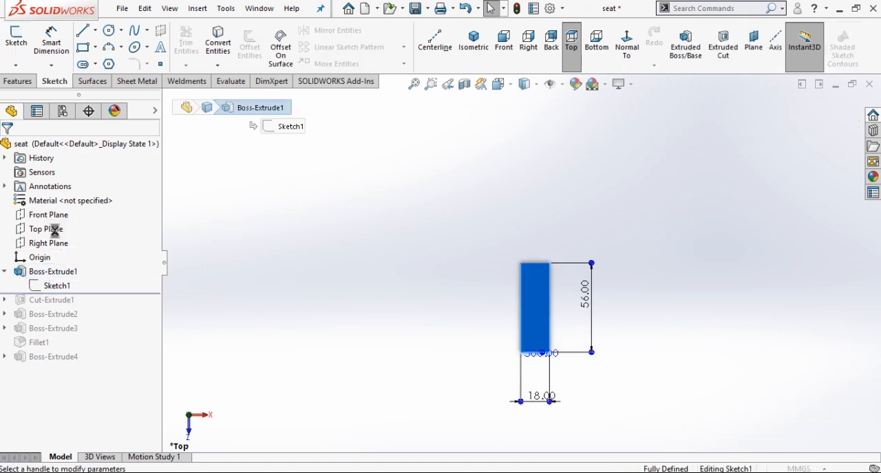
{"action": "left_click", "coordinate": [475, 39]}
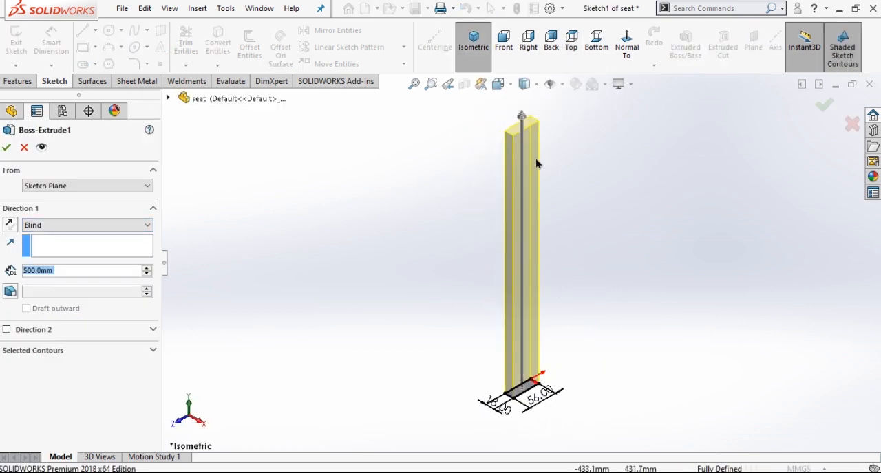
{"action": "left_click", "coordinate": [6, 148]}
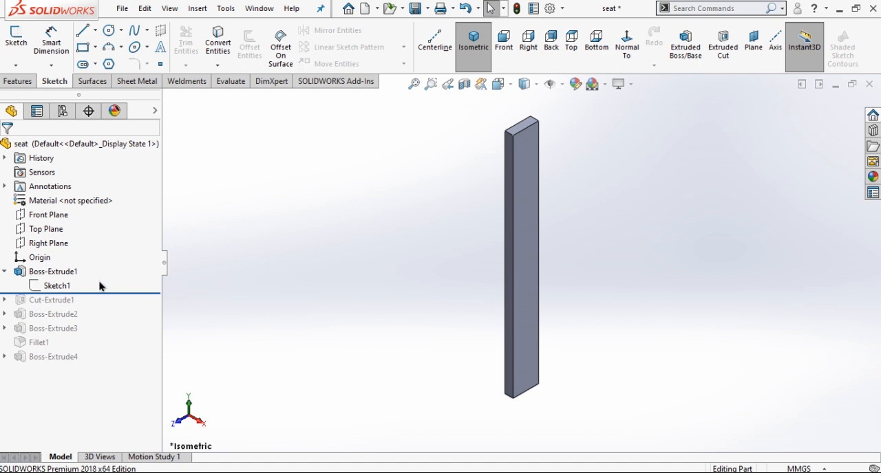
Roll the seat part forward through the cut and second extrusion, and review the rectangular sketch behind the second extrusion.
{"action": "left_click_drag", "start_coordinate": [108, 292], "coordinate": [112, 308]}
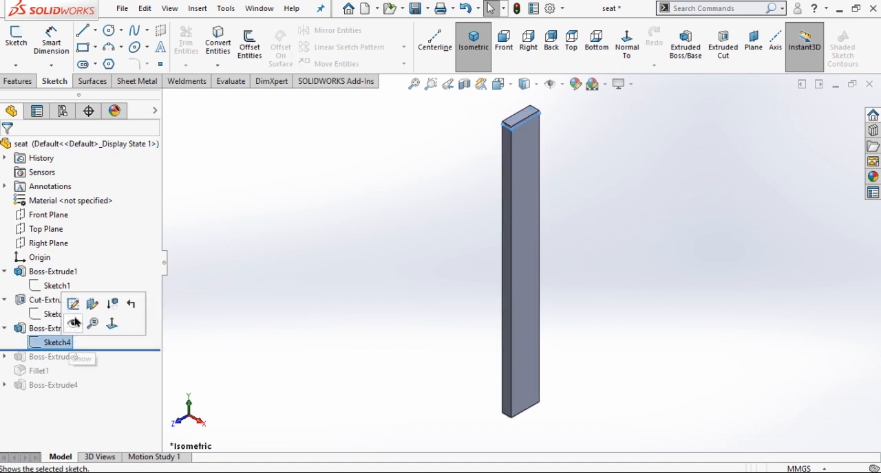
{"action": "left_click", "coordinate": [75, 306]}
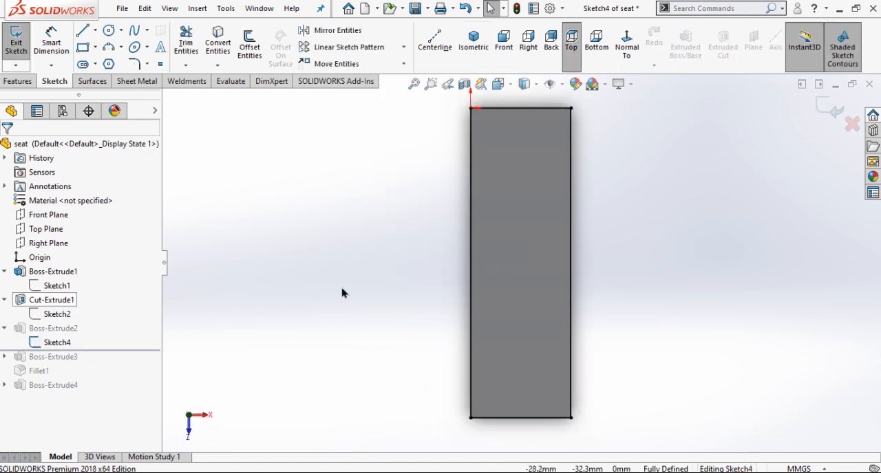
{"action": "left_click", "coordinate": [828, 108]}
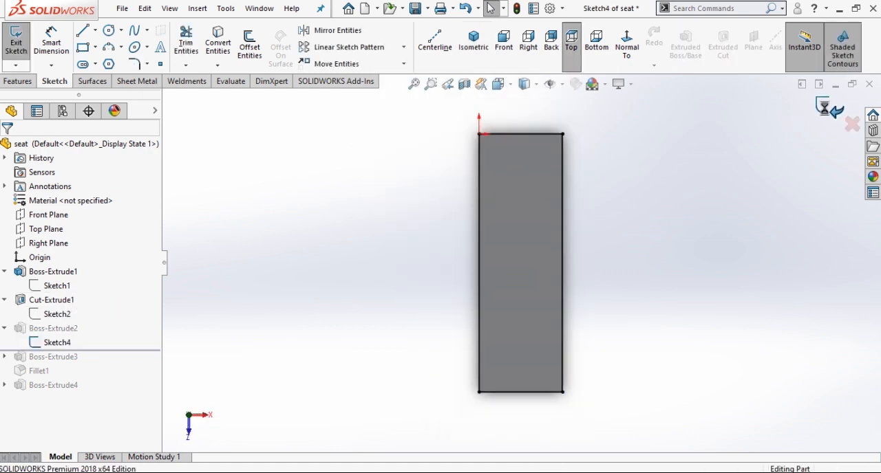
Review the end condition and depth of the second extrusion atop the seat post in isometric view, keeping its settings.
{"action": "left_click", "coordinate": [32, 330]}
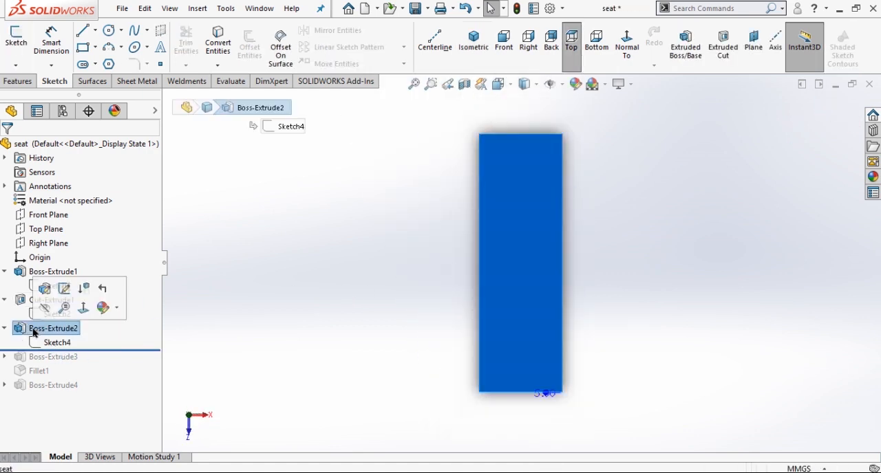
{"action": "left_click", "coordinate": [45, 289]}
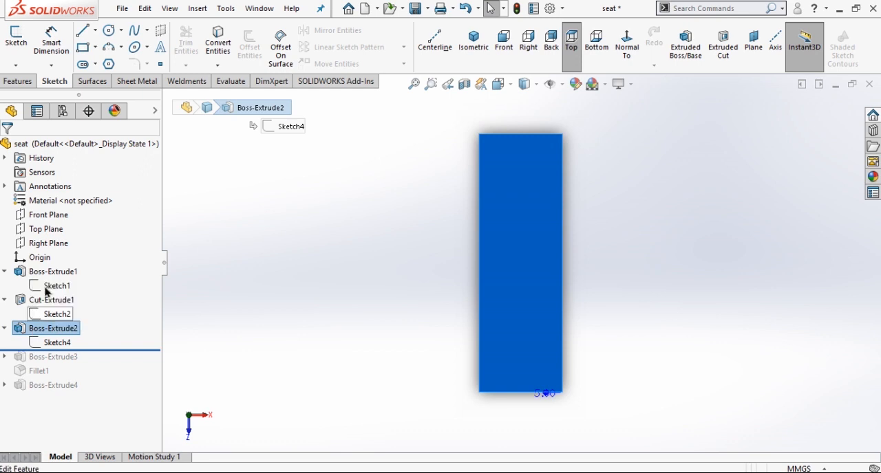
{"action": "left_click", "coordinate": [474, 48]}
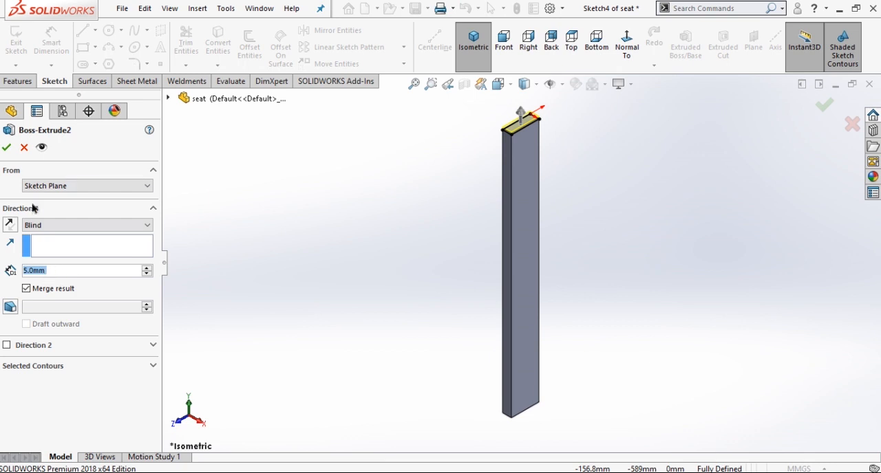
{"action": "left_click", "coordinate": [6, 149]}
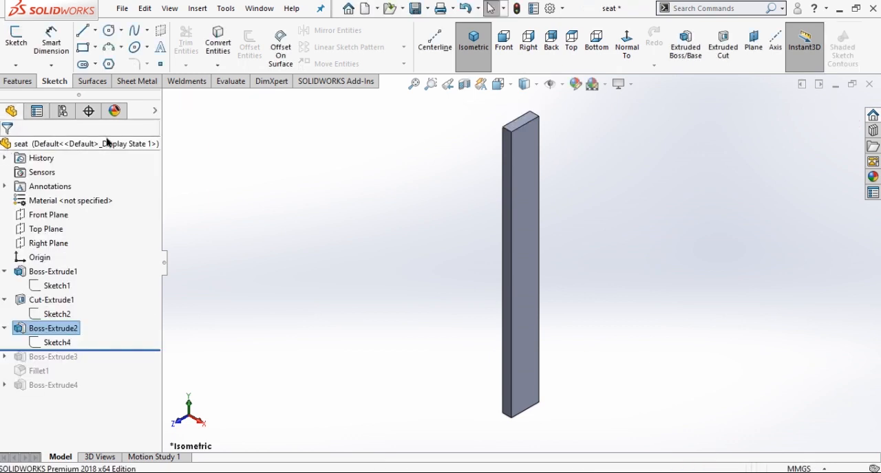
Roll the seat part forward past its third extrusion, review the saddle outline sketch's dimensions, and exit the sketch.
{"action": "left_click_drag", "start_coordinate": [118, 351], "coordinate": [118, 368]}
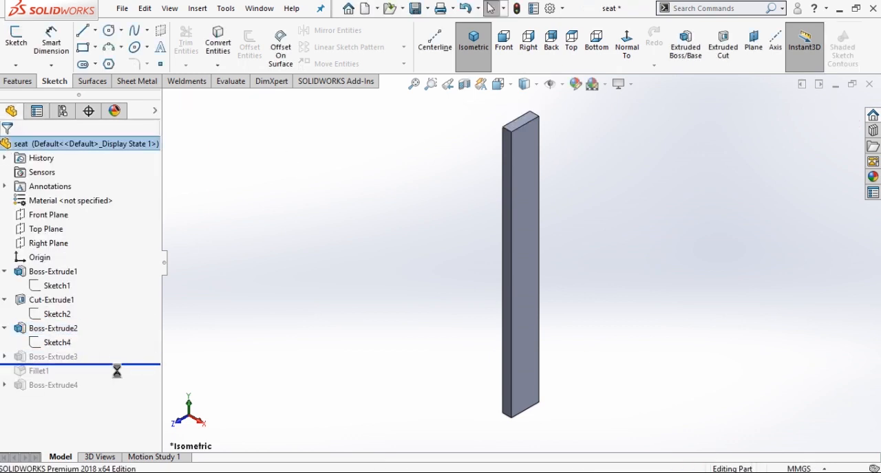
{"action": "left_click", "coordinate": [3, 358]}
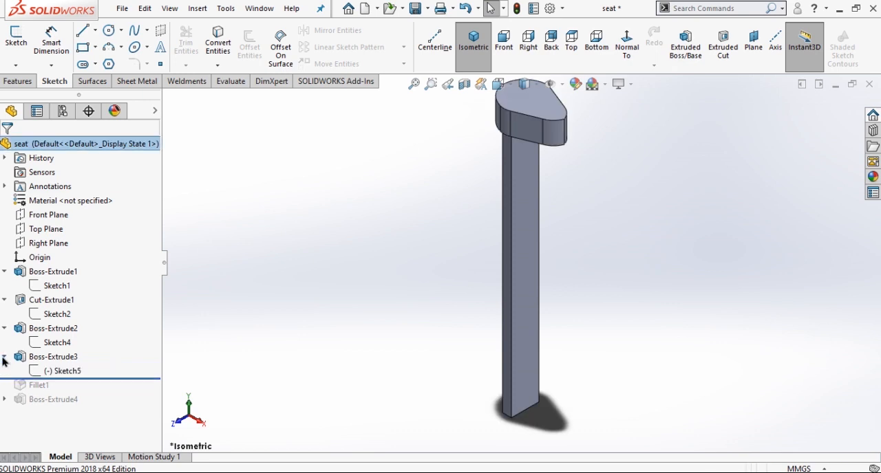
{"action": "left_click", "coordinate": [51, 372]}
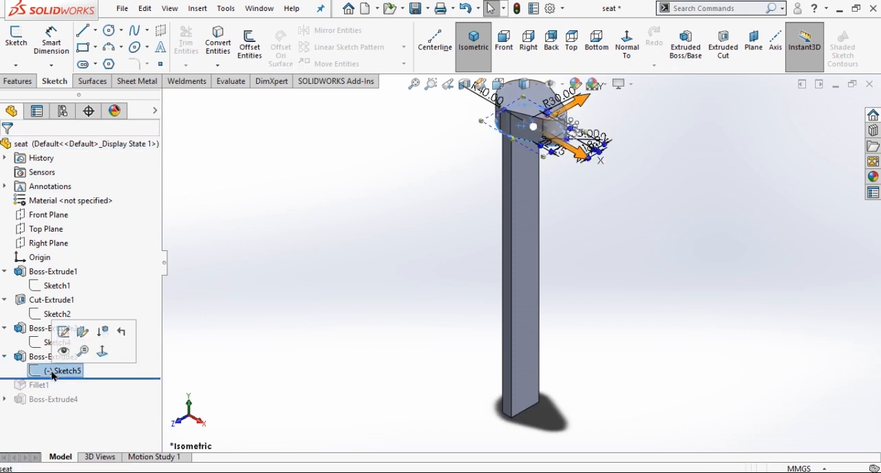
{"action": "left_click", "coordinate": [64, 333]}
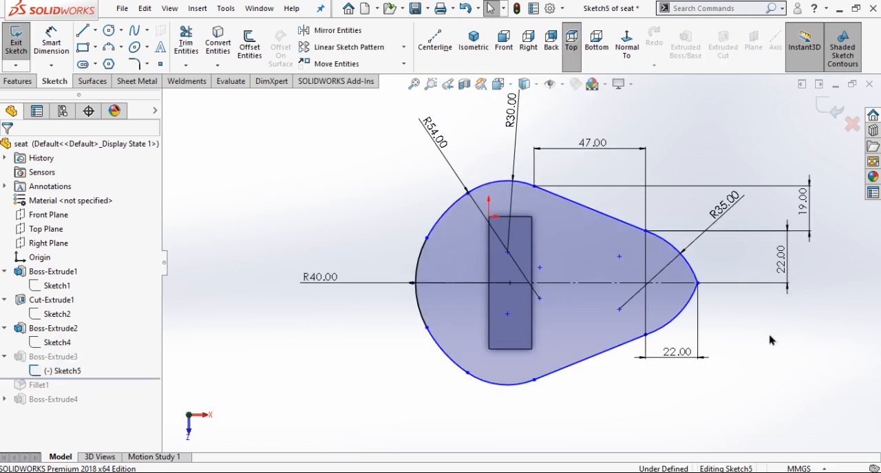
{"action": "left_click", "coordinate": [828, 109]}
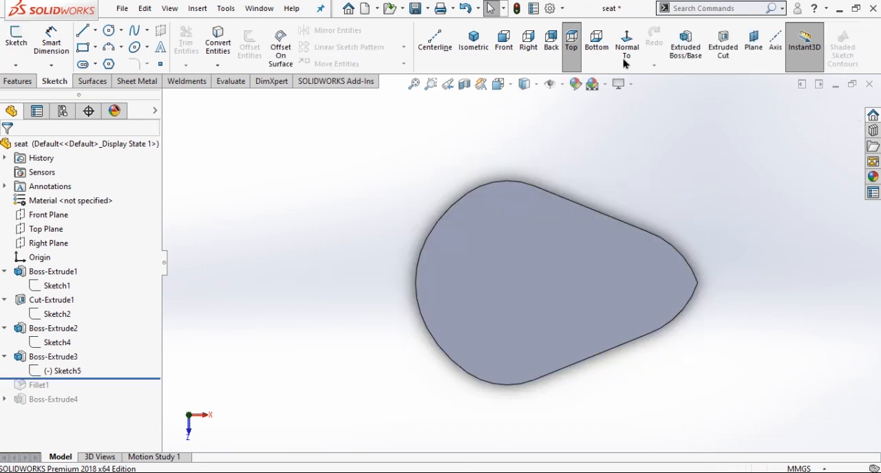
Review the end condition and depth of the saddle's extrusion in isometric view, keeping its settings.
{"action": "left_click", "coordinate": [473, 40]}
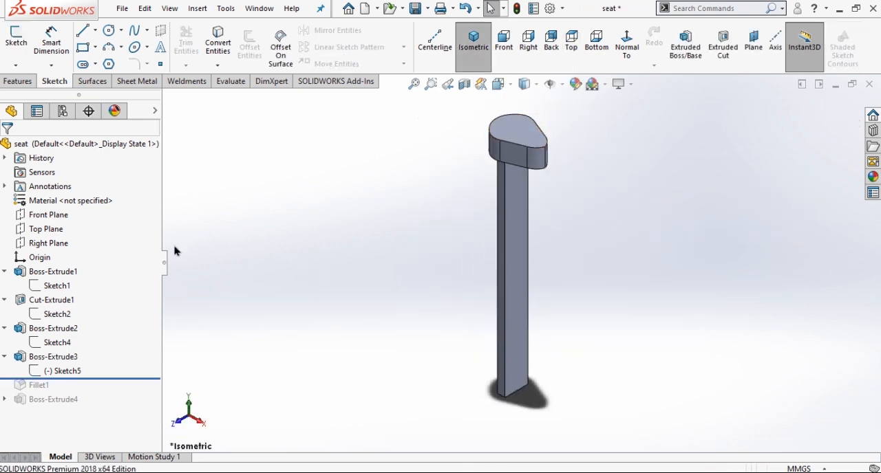
{"action": "left_click", "coordinate": [61, 359]}
{"action": "left_click", "coordinate": [72, 314]}
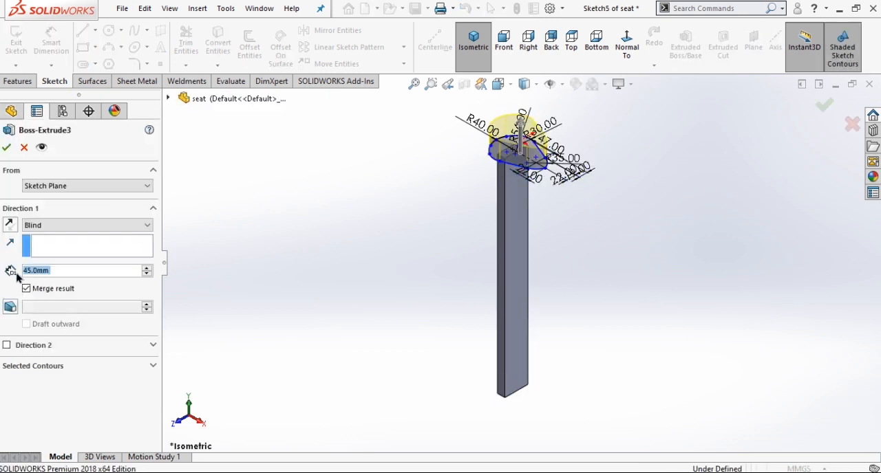
{"action": "left_click", "coordinate": [7, 148]}
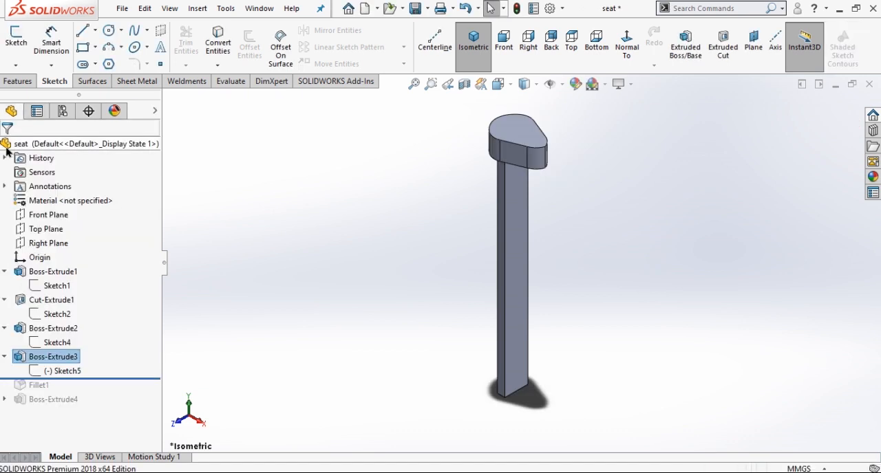
Roll the seat part forward past its fillet and set the saddle's top edge fillet radius to 10 mm.
{"action": "left_click_drag", "start_coordinate": [96, 378], "coordinate": [98, 387]}
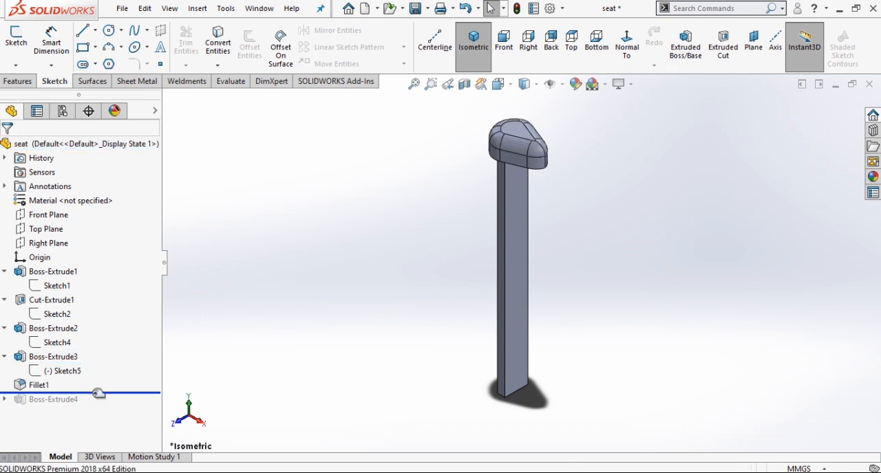
{"action": "left_click", "coordinate": [37, 386]}
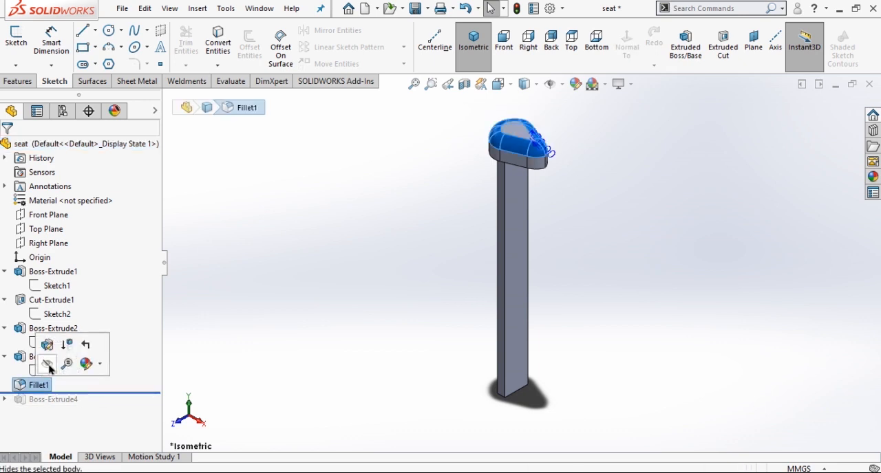
{"action": "left_click", "coordinate": [50, 348]}
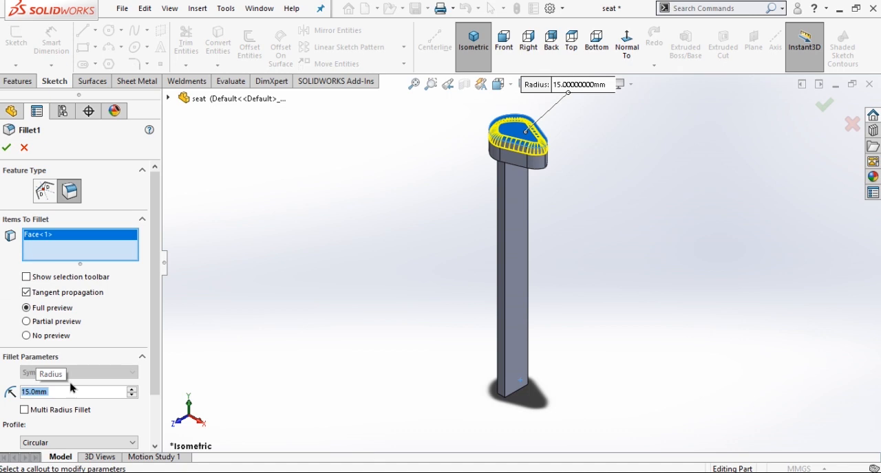
{"action": "type", "text": "10"}
{"action": "key", "text": "Return"}
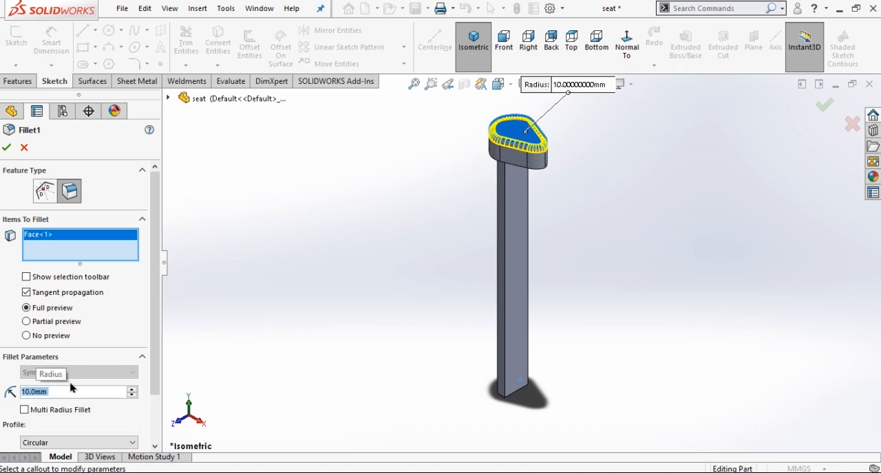
{"action": "left_click", "coordinate": [7, 148]}
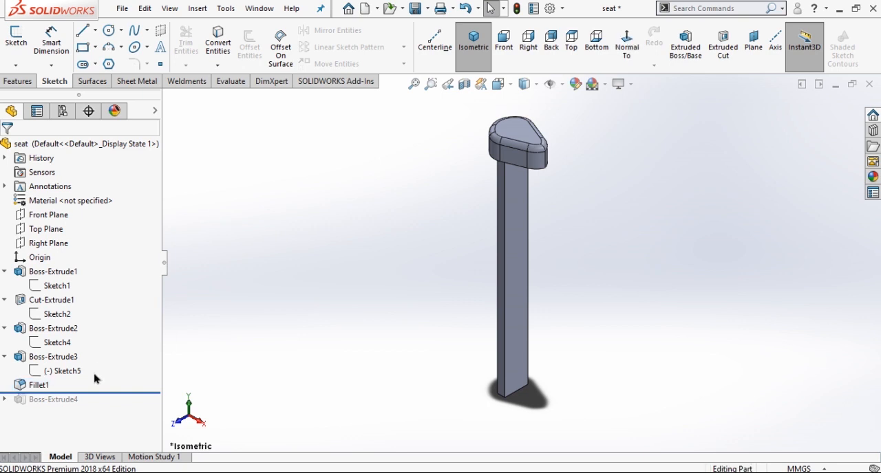
Roll the seat part forward past its fourth extrusion and open the diagonal brace's sketch for editing.
{"action": "left_click_drag", "start_coordinate": [113, 394], "coordinate": [114, 408]}
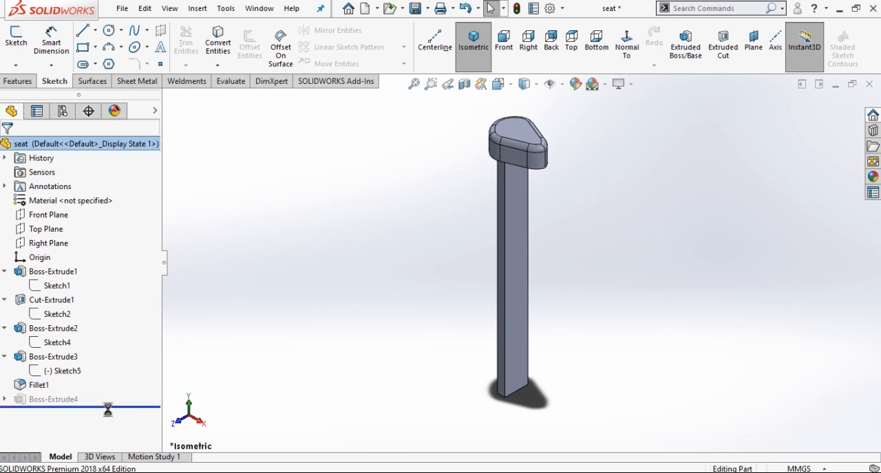
{"action": "left_click", "coordinate": [5, 400]}
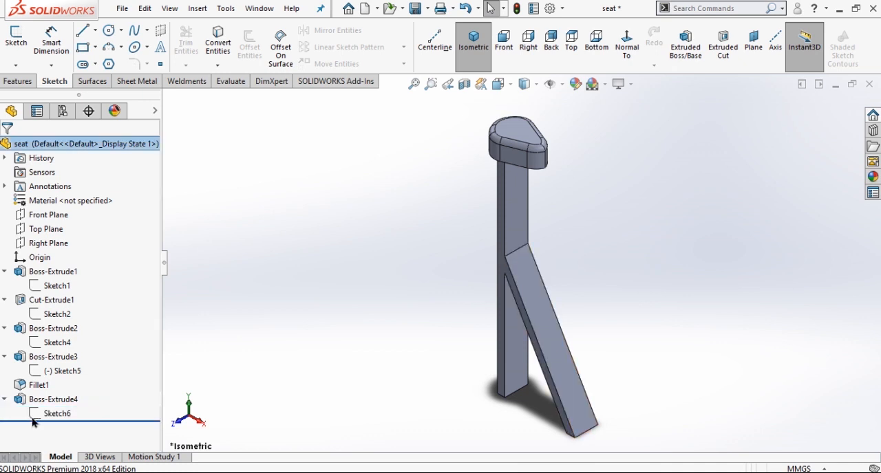
{"action": "left_click", "coordinate": [58, 414]}
{"action": "left_click", "coordinate": [67, 371]}
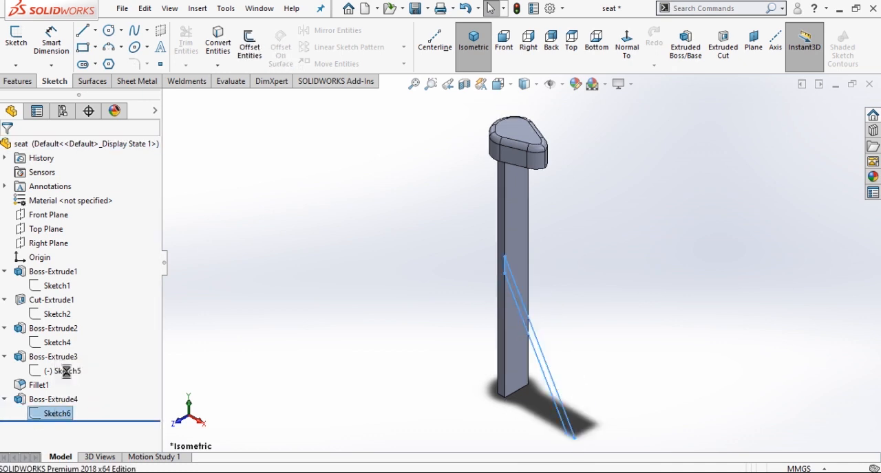
{"action": "scroll", "coordinate": [512, 220], "scroll_direction": "down", "scroll_amount": 2}
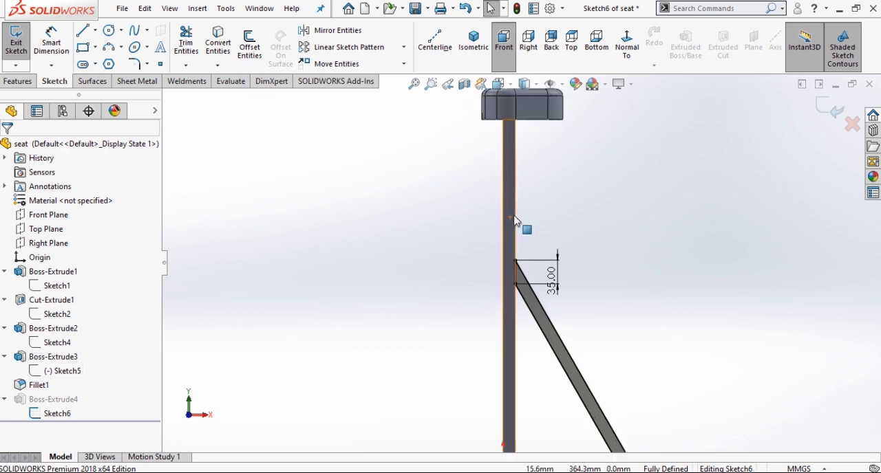
{"action": "left_click", "coordinate": [510, 226]}
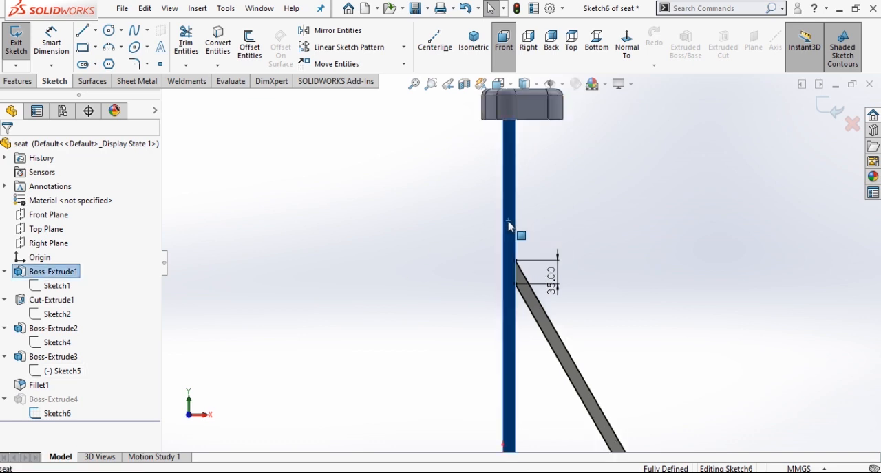
{"action": "left_click", "coordinate": [449, 253]}
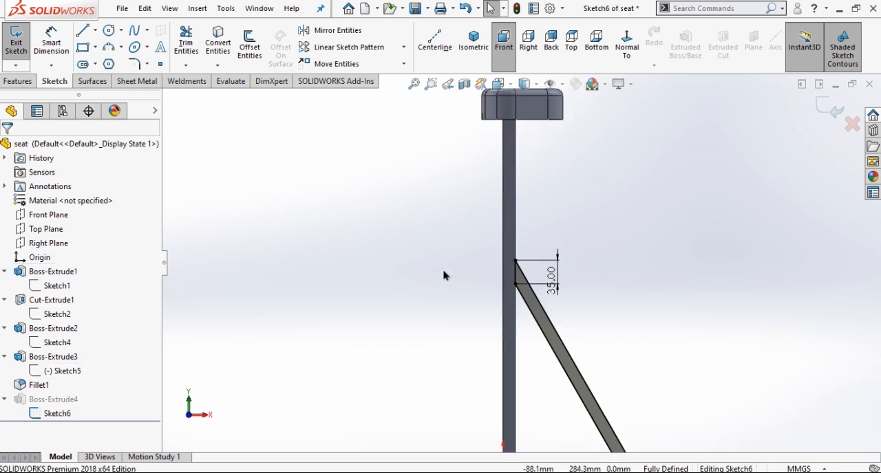
Reposition the 150 mm and 20 mm dimensions in line below the foot of the brace.
{"action": "scroll", "coordinate": [446, 278], "scroll_direction": "up", "scroll_amount": 3}
{"action": "scroll", "coordinate": [555, 429], "scroll_direction": "down", "scroll_amount": 4}
{"action": "left_click_drag", "start_coordinate": [542, 288], "coordinate": [541, 308]}
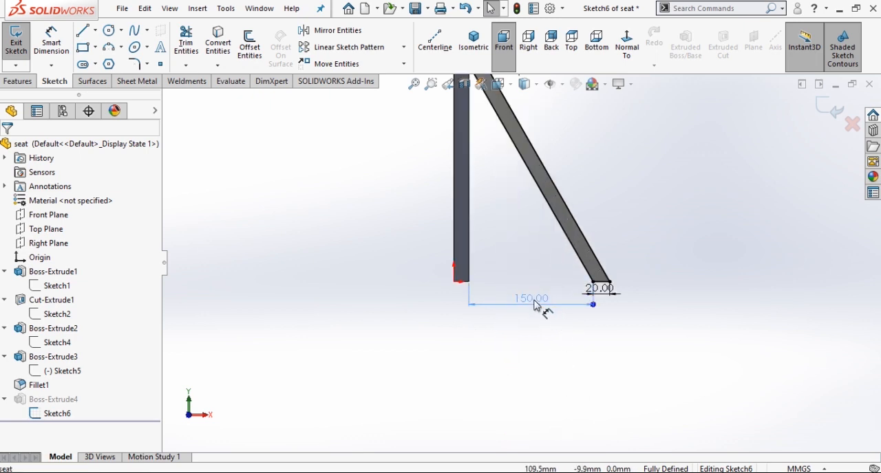
{"action": "left_click_drag", "start_coordinate": [598, 287], "coordinate": [636, 311]}
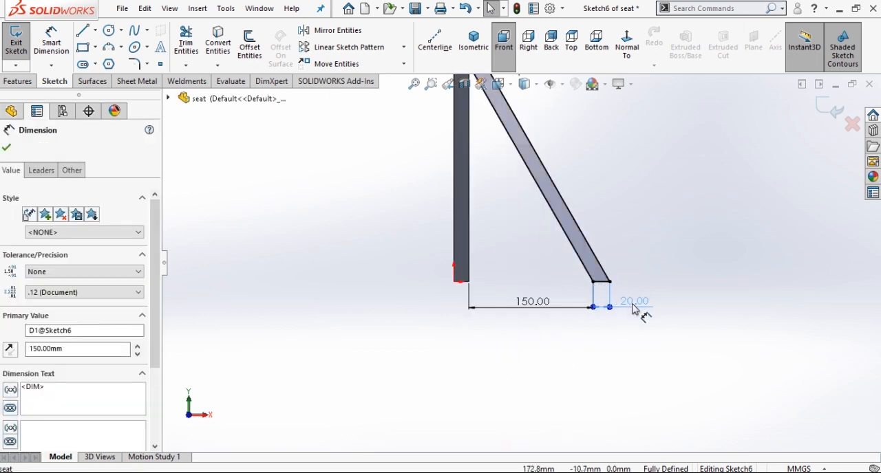
{"action": "left_click", "coordinate": [663, 256]}
Move the 35 mm dimension text above its extension lines beside the brace's upper end, and exit the sketch.
{"action": "scroll", "coordinate": [633, 256], "scroll_direction": "up", "scroll_amount": 2}
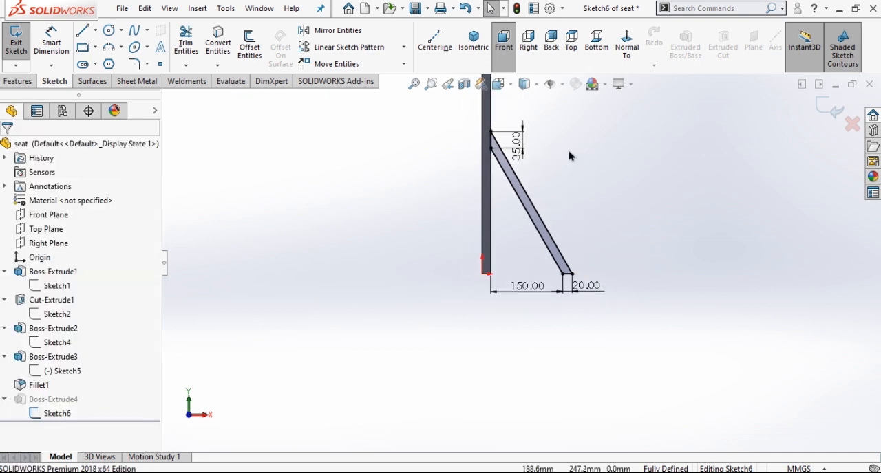
{"action": "scroll", "coordinate": [570, 156], "scroll_direction": "up", "scroll_amount": 2}
{"action": "scroll", "coordinate": [527, 161], "scroll_direction": "up", "scroll_amount": 1}
{"action": "scroll", "coordinate": [496, 161], "scroll_direction": "down", "scroll_amount": 4}
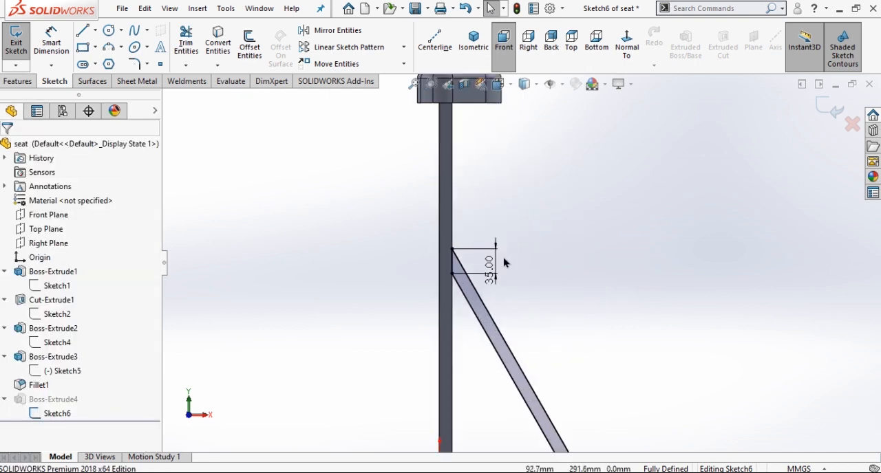
{"action": "left_click_drag", "start_coordinate": [485, 270], "coordinate": [505, 219]}
{"action": "scroll", "coordinate": [547, 252], "scroll_direction": "up", "scroll_amount": 1}
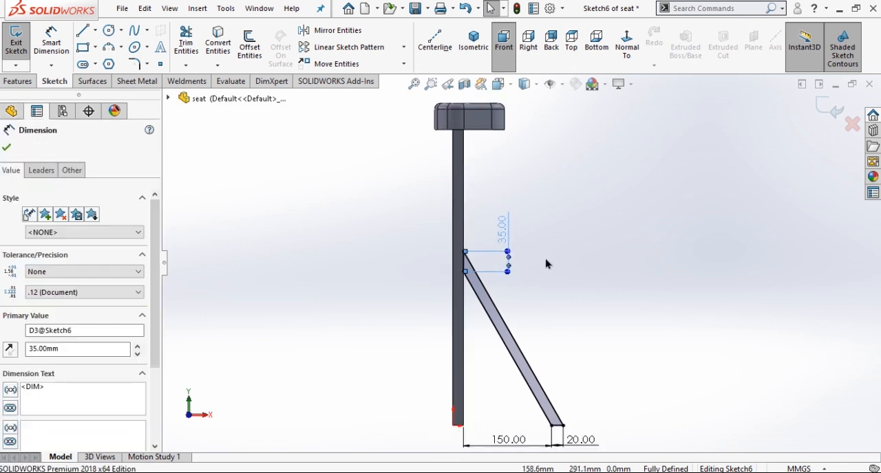
{"action": "key", "text": "Escape"}
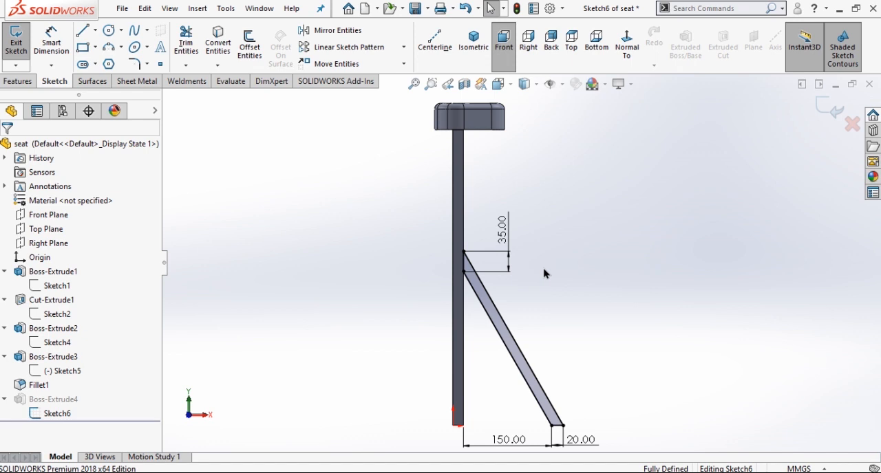
{"action": "scroll", "coordinate": [543, 274], "scroll_direction": "up", "scroll_amount": 1}
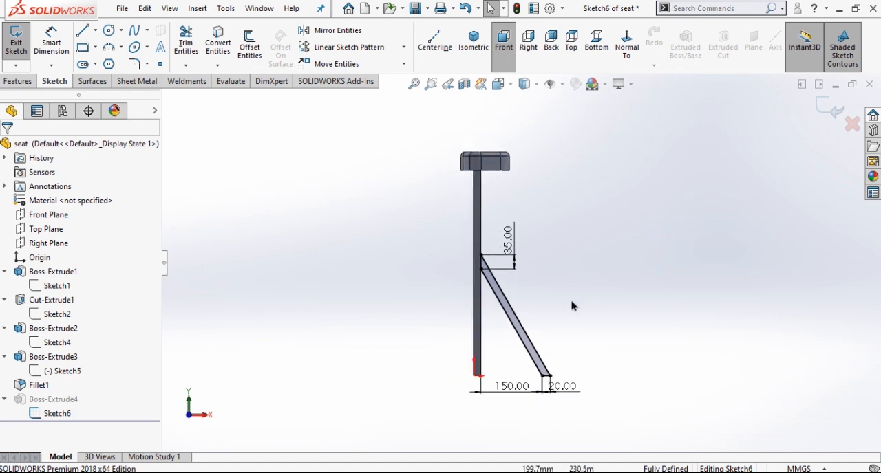
{"action": "scroll", "coordinate": [615, 365], "scroll_direction": "down", "scroll_amount": 1}
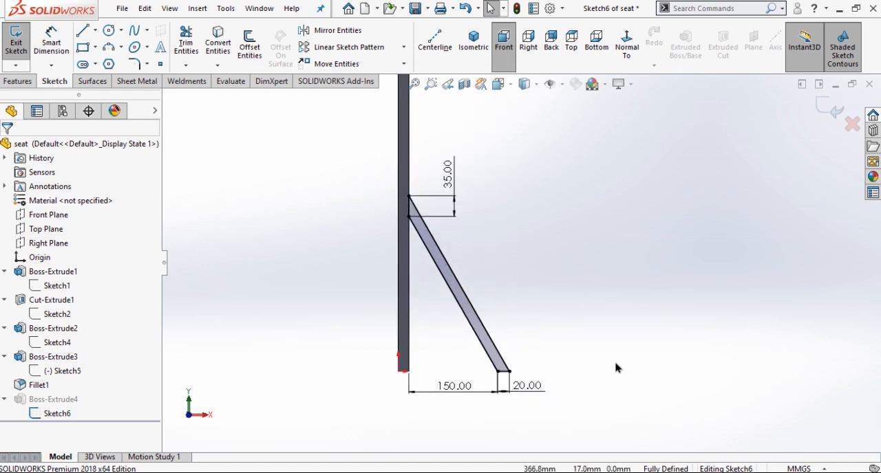
{"action": "left_click", "coordinate": [828, 112]}
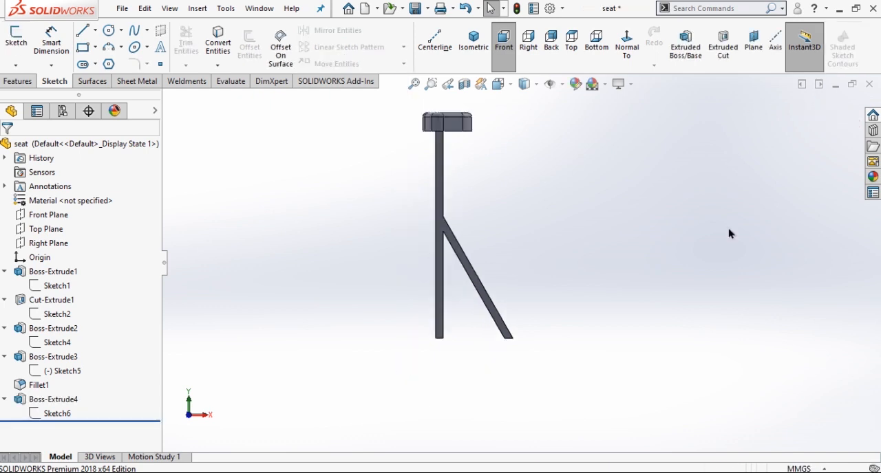
Edit the brace's extrusion, reselect the post's narrow face as its Up To Surface limit, and accept the feature.
{"action": "left_click", "coordinate": [62, 402]}
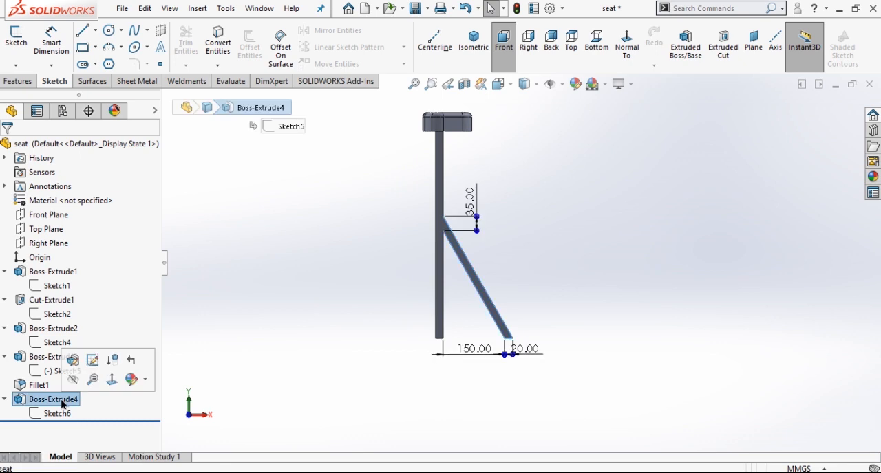
{"action": "left_click", "coordinate": [73, 360]}
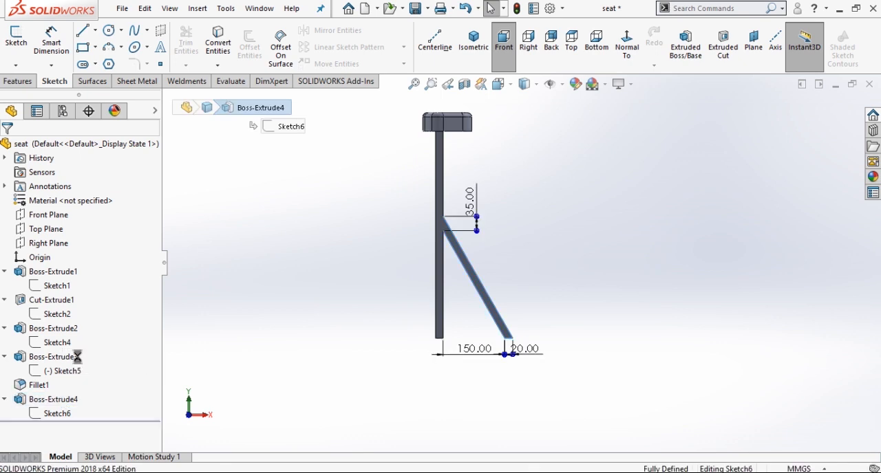
{"action": "left_click", "coordinate": [475, 40]}
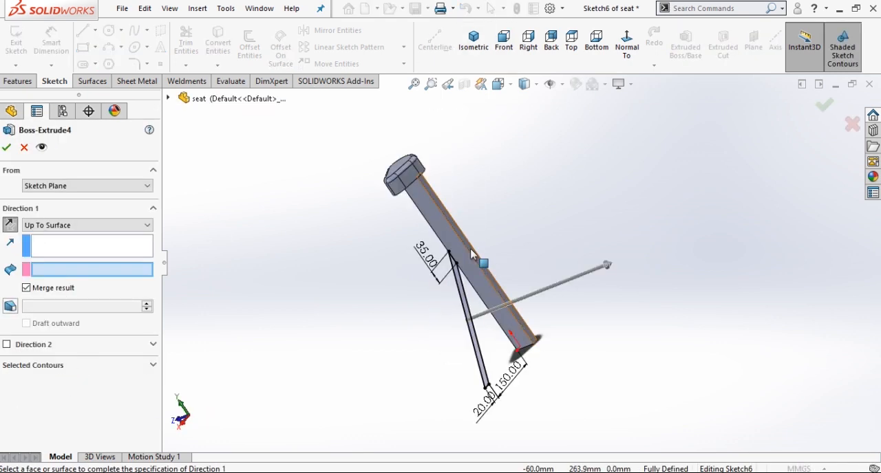
{"action": "left_click", "coordinate": [472, 255]}
{"action": "scroll", "coordinate": [472, 254], "scroll_direction": "down", "scroll_amount": 5}
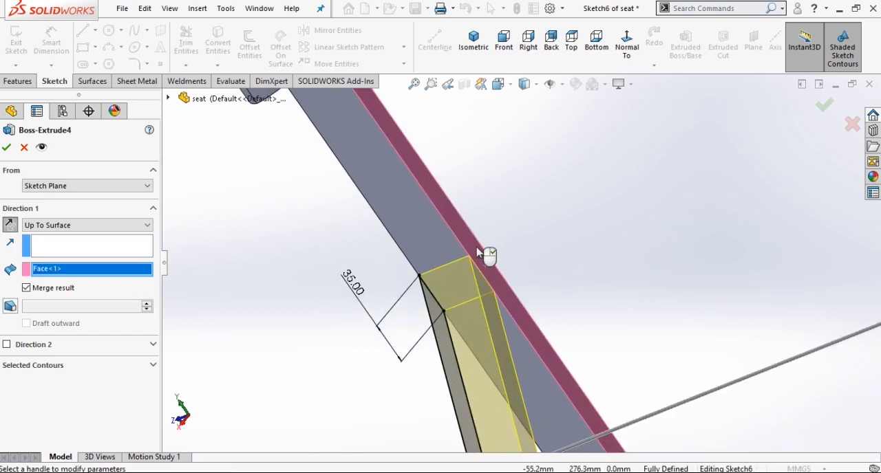
{"action": "scroll", "coordinate": [511, 244], "scroll_direction": "up", "scroll_amount": 6}
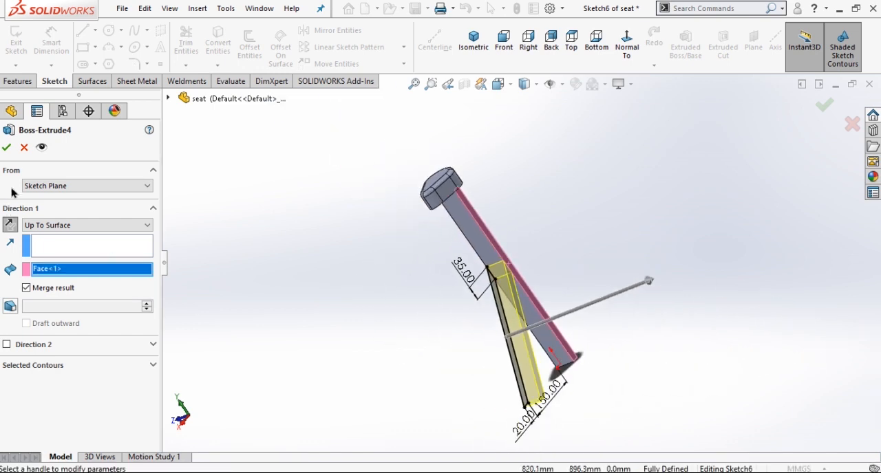
{"action": "left_click", "coordinate": [7, 149]}
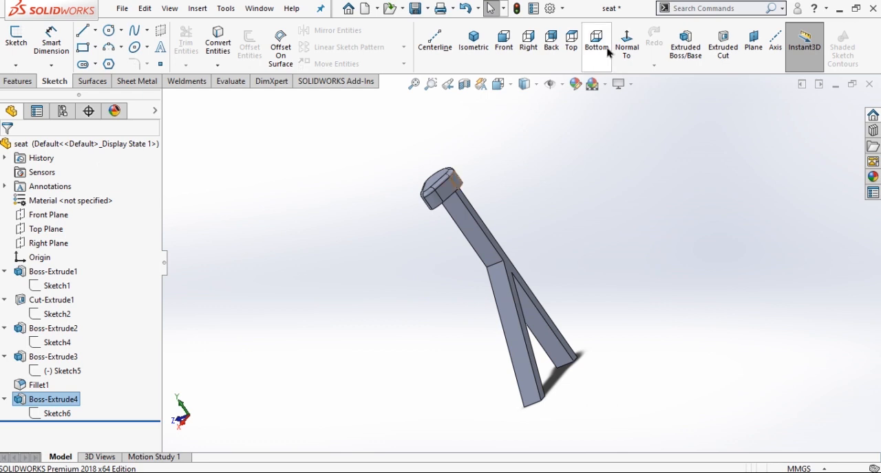
Show the finished seat in isometric view and save it as seat in the Pedal Operated Washing Machine folder on the Desktop.
{"action": "left_click", "coordinate": [472, 49]}
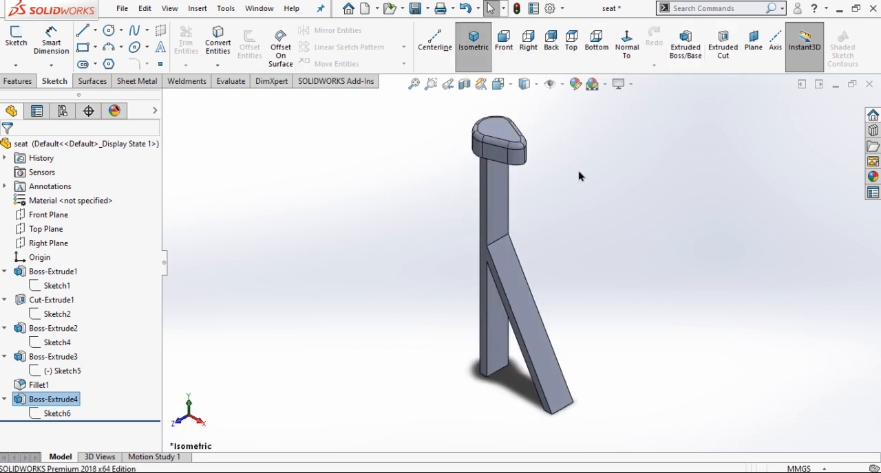
{"action": "left_click", "coordinate": [428, 8]}
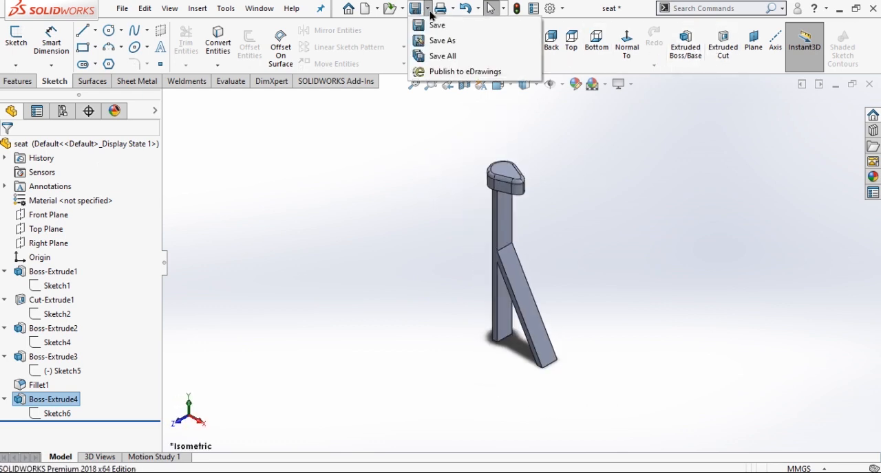
{"action": "left_click", "coordinate": [441, 40]}
{"action": "double_click", "coordinate": [486, 139]}
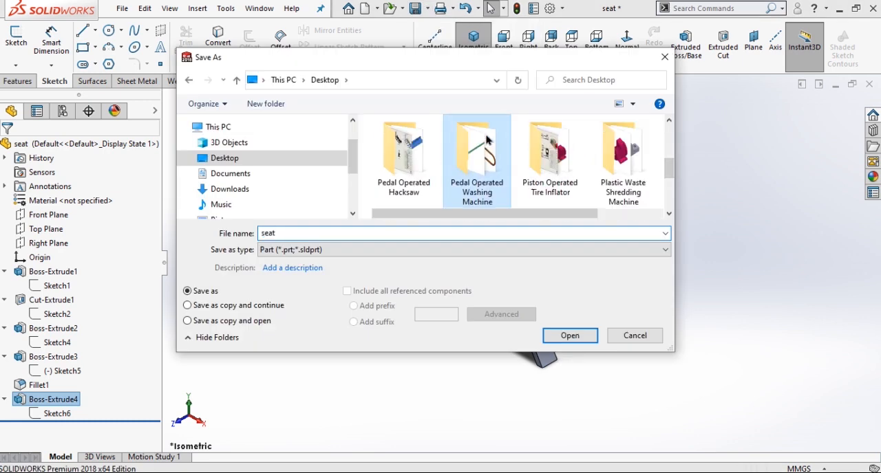
{"action": "left_click", "coordinate": [570, 335]}
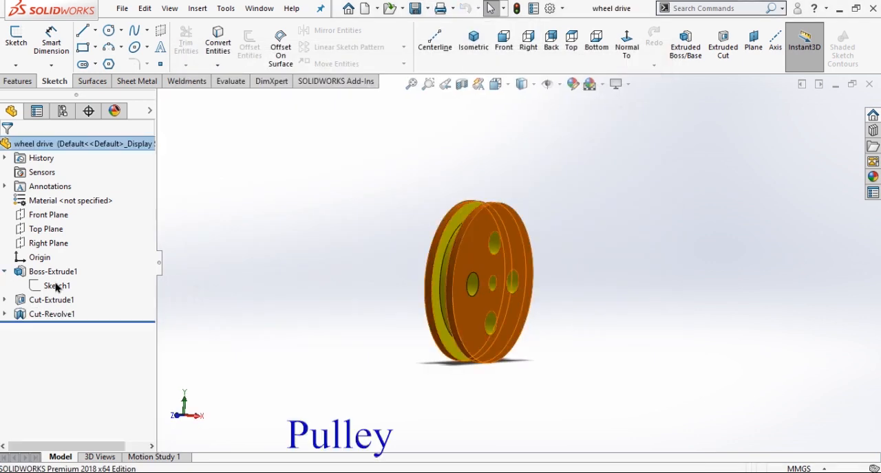
Roll the wheel drive part back to its first extrusion and open the pulley's circle sketch for editing in right view.
{"action": "left_click", "coordinate": [56, 285]}
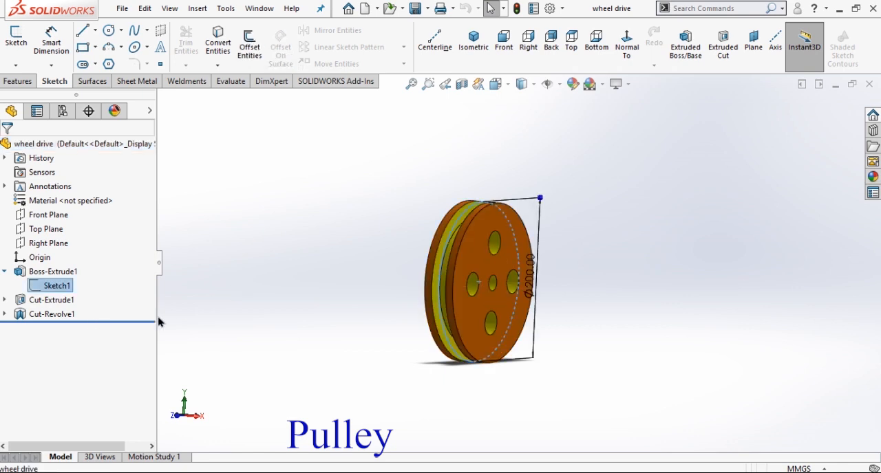
{"action": "left_click_drag", "start_coordinate": [146, 320], "coordinate": [145, 302]}
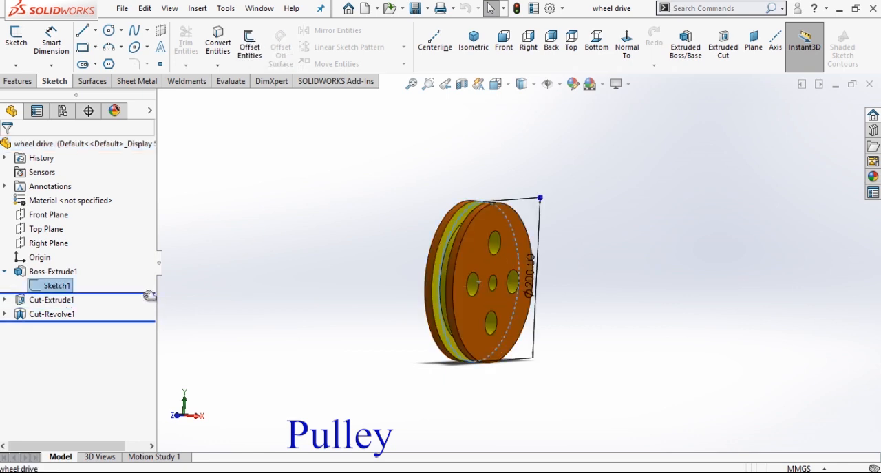
{"action": "left_click", "coordinate": [56, 286]}
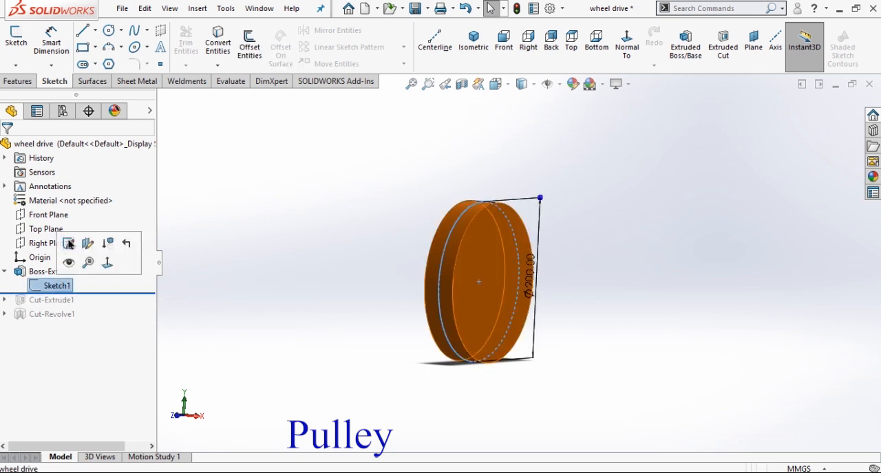
{"action": "left_click", "coordinate": [68, 244]}
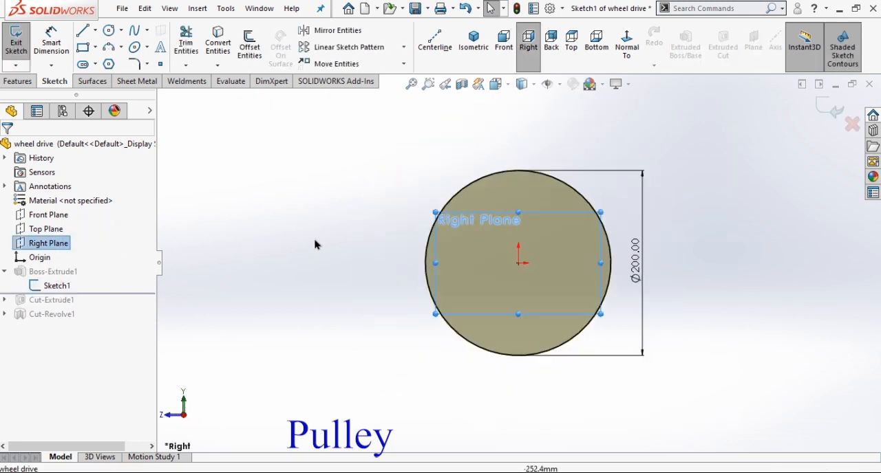
{"action": "left_click", "coordinate": [529, 42]}
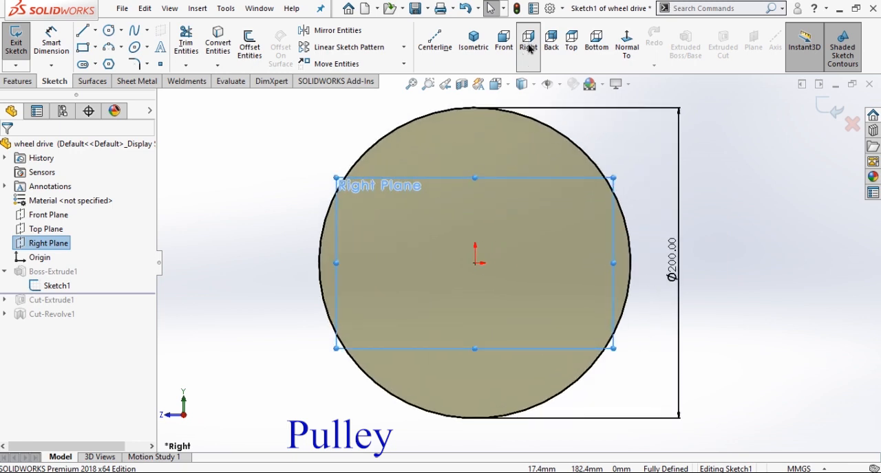
Move the 200 mm diameter dimension slightly farther from the pulley circle and exit the sketch.
{"action": "left_click", "coordinate": [251, 217]}
{"action": "scroll", "coordinate": [254, 218], "scroll_direction": "up", "scroll_amount": 3}
{"action": "left_click_drag", "start_coordinate": [608, 269], "coordinate": [619, 264]}
{"action": "left_click", "coordinate": [686, 279]}
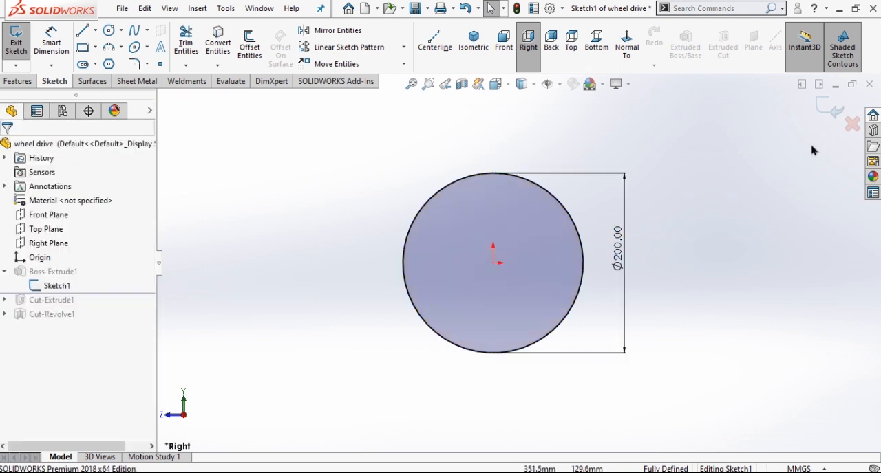
{"action": "left_click", "coordinate": [829, 109]}
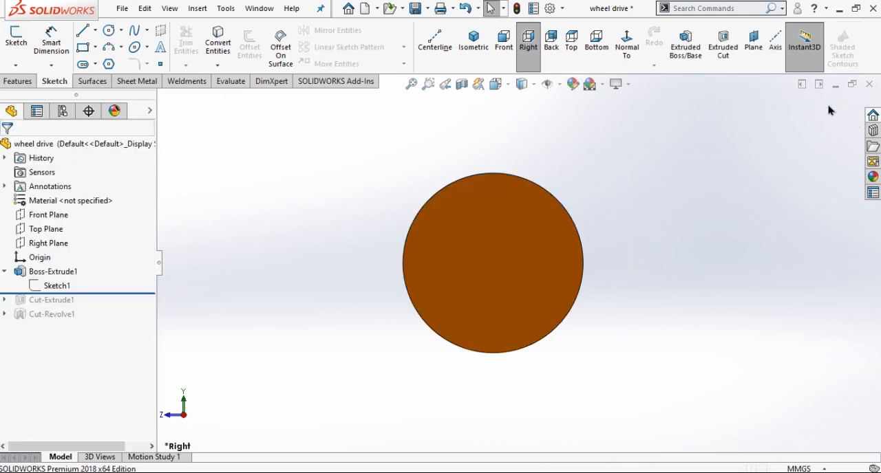
Open the disc's extrusion for editing, check its Mid Plane depth settings in isometric view, and accept the feature.
{"action": "left_click", "coordinate": [58, 275]}
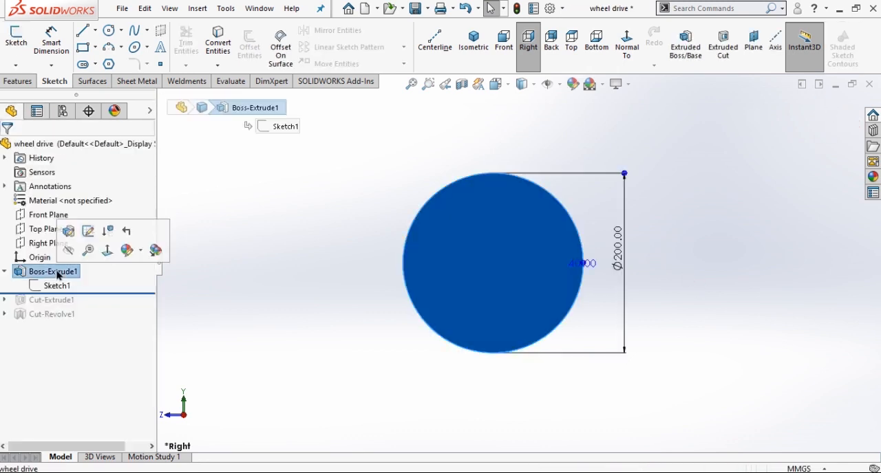
{"action": "left_click", "coordinate": [68, 230]}
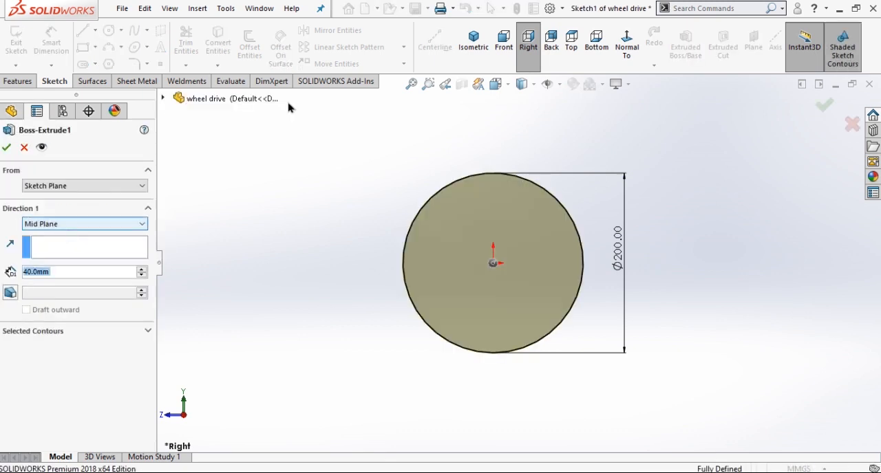
{"action": "left_click", "coordinate": [489, 52]}
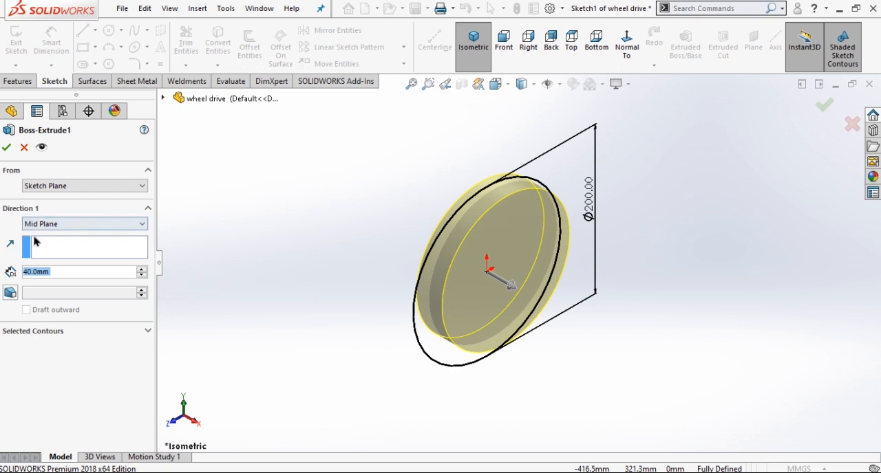
{"action": "left_click", "coordinate": [7, 148]}
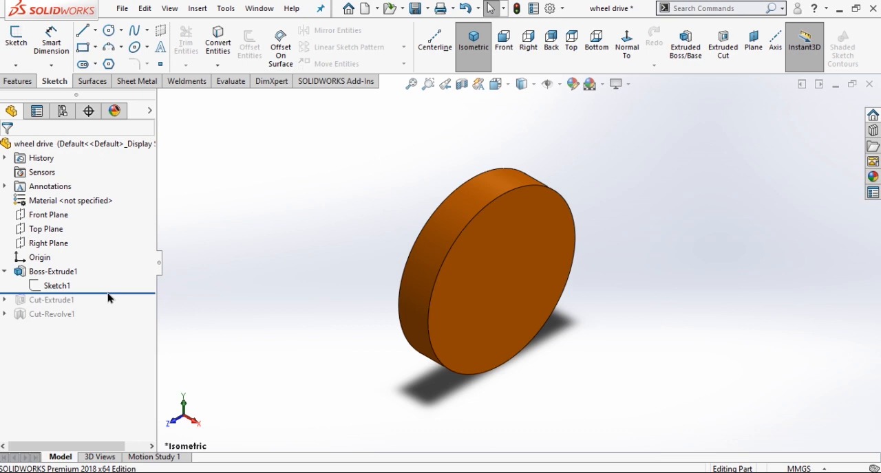
Roll the part forward to include the cut-extruded holes and open their sketch for editing.
{"action": "left_click_drag", "start_coordinate": [114, 293], "coordinate": [115, 305]}
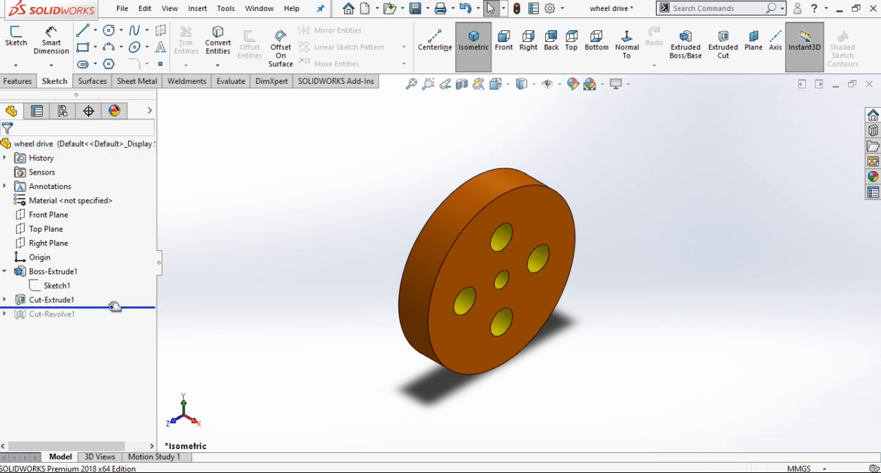
{"action": "left_click", "coordinate": [5, 301]}
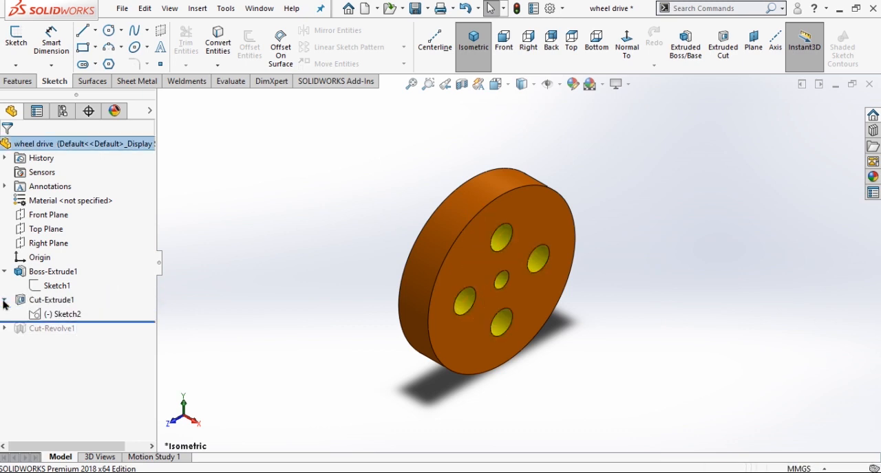
{"action": "left_click", "coordinate": [58, 315]}
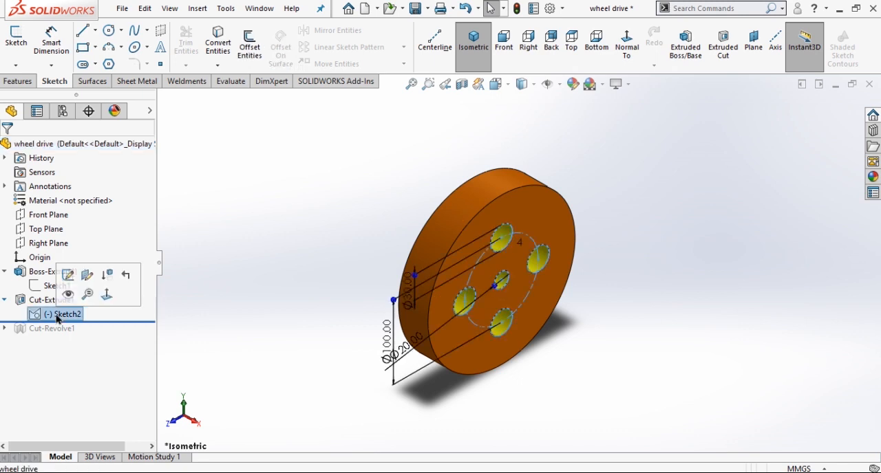
{"action": "left_click", "coordinate": [67, 276]}
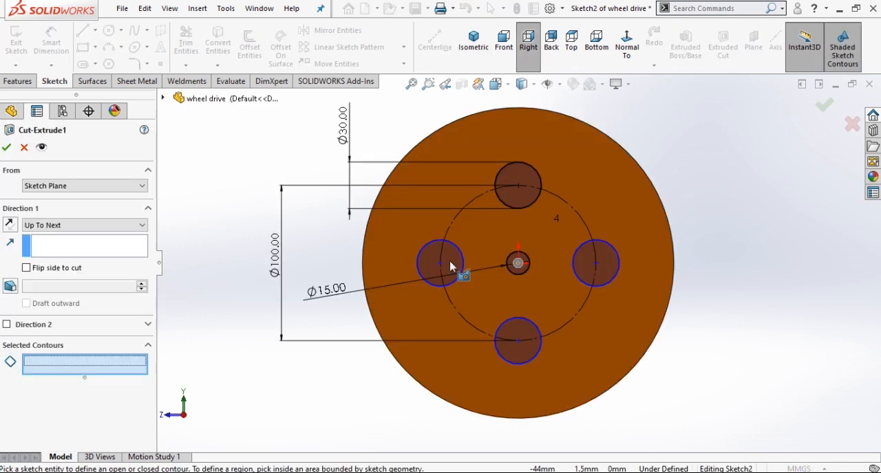
Add the upper, centre, right and lower circles to the hole cut's selected contours.
{"action": "left_click", "coordinate": [519, 193]}
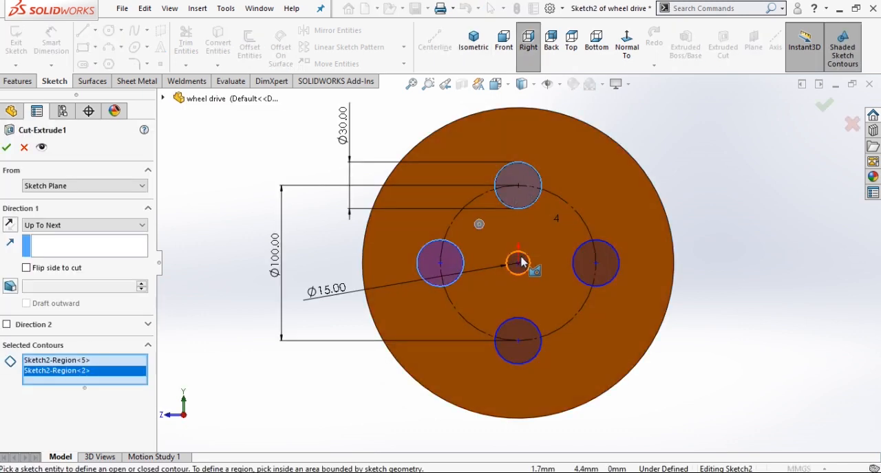
{"action": "left_click", "coordinate": [520, 263]}
{"action": "left_click", "coordinate": [600, 269]}
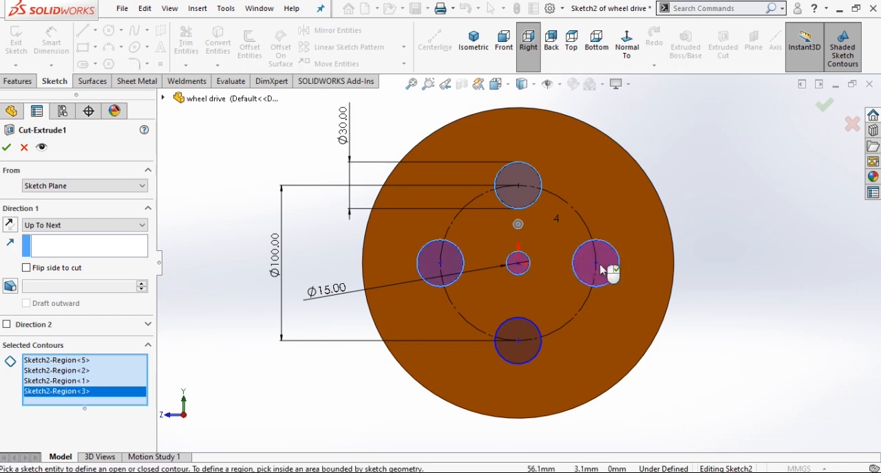
{"action": "left_click", "coordinate": [521, 333]}
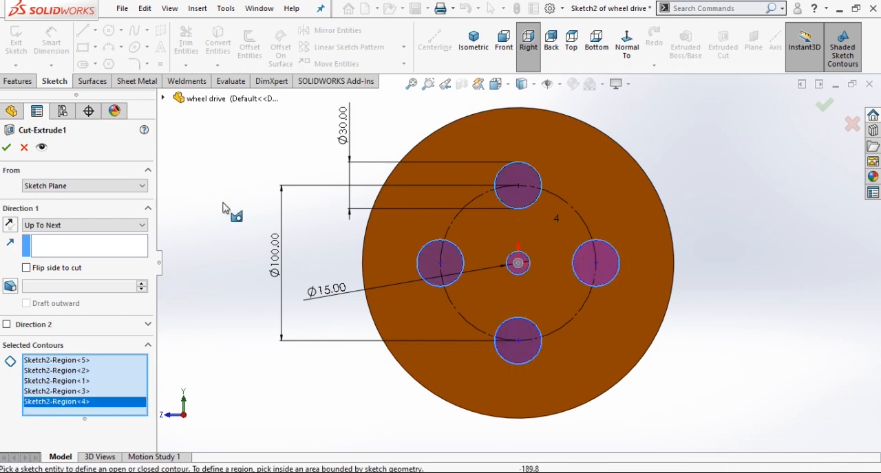
Set the hole cut's end condition to Through All in isometric view and accept the feature.
{"action": "left_click", "coordinate": [475, 42]}
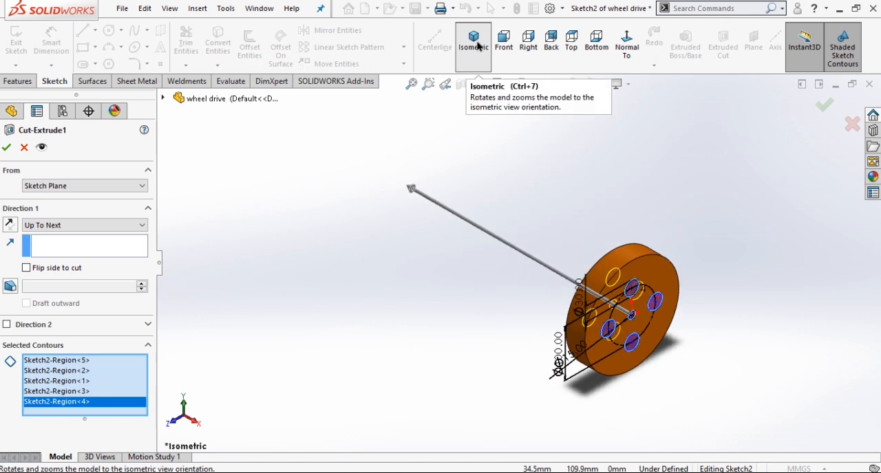
{"action": "left_click", "coordinate": [50, 230]}
{"action": "left_click", "coordinate": [60, 248]}
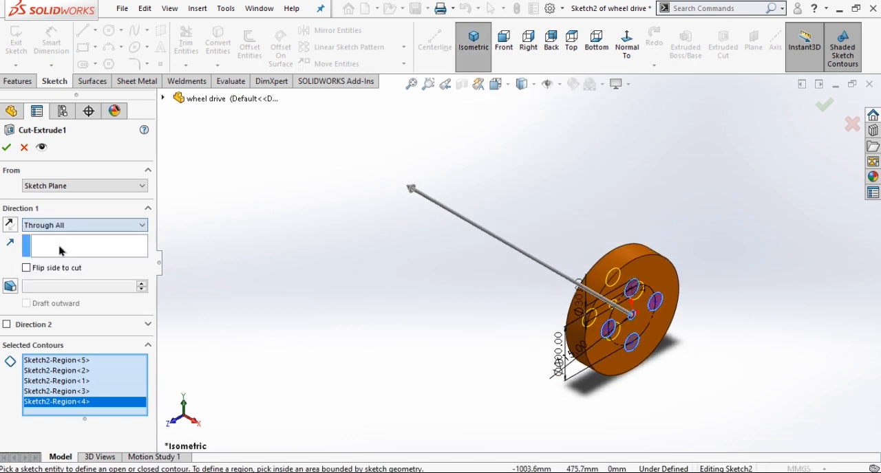
{"action": "left_click", "coordinate": [7, 149]}
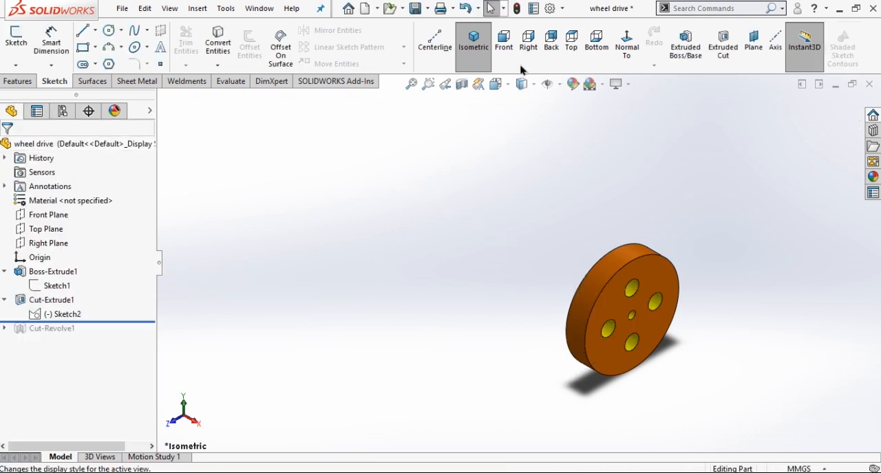
Roll the part forward to include the revolved rim groove and open its profile sketch for editing.
{"action": "left_click_drag", "start_coordinate": [133, 322], "coordinate": [137, 337]}
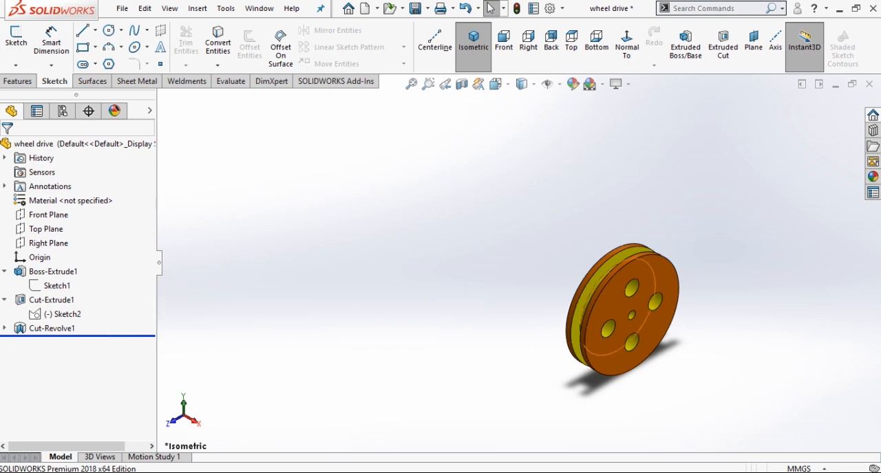
{"action": "left_click", "coordinate": [5, 329]}
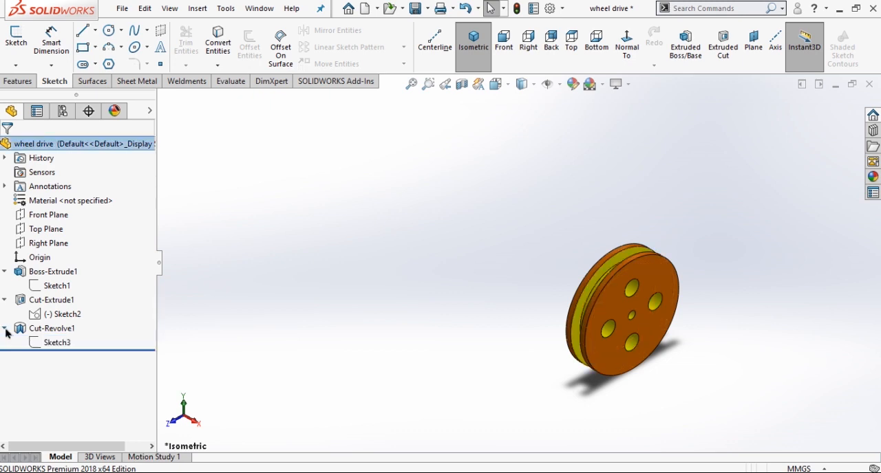
{"action": "left_click", "coordinate": [60, 343]}
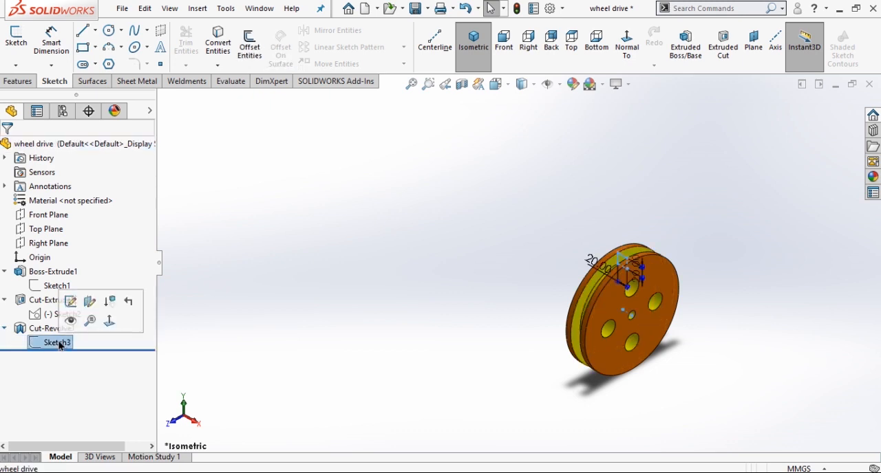
{"action": "left_click", "coordinate": [71, 302]}
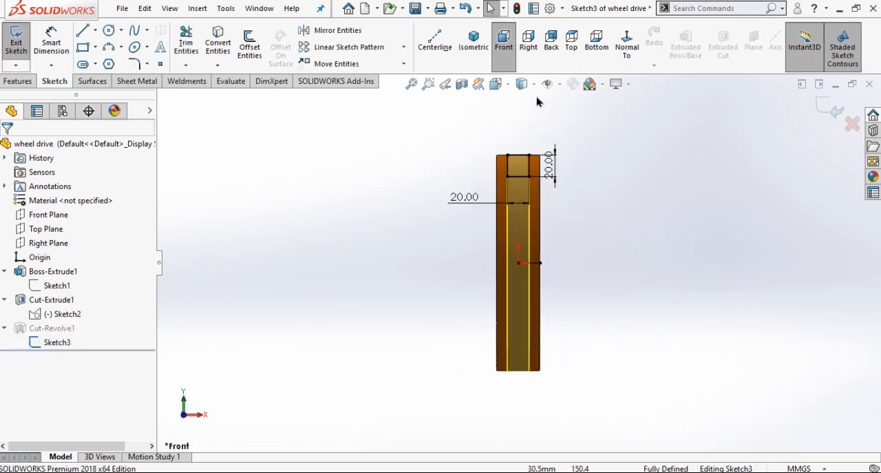
In front view, move the groove profile's 20 mm width dimension above the top of the pulley rim.
{"action": "left_click", "coordinate": [506, 59]}
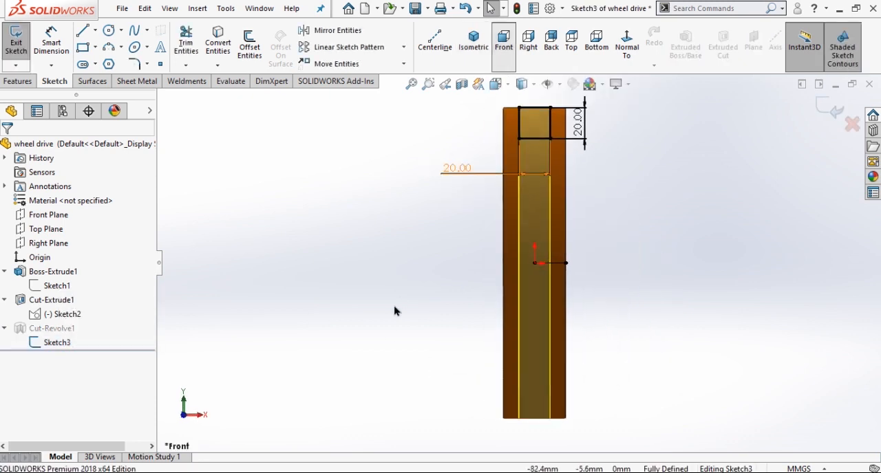
{"action": "left_click", "coordinate": [509, 58]}
{"action": "scroll", "coordinate": [608, 150], "scroll_direction": "down", "scroll_amount": 3}
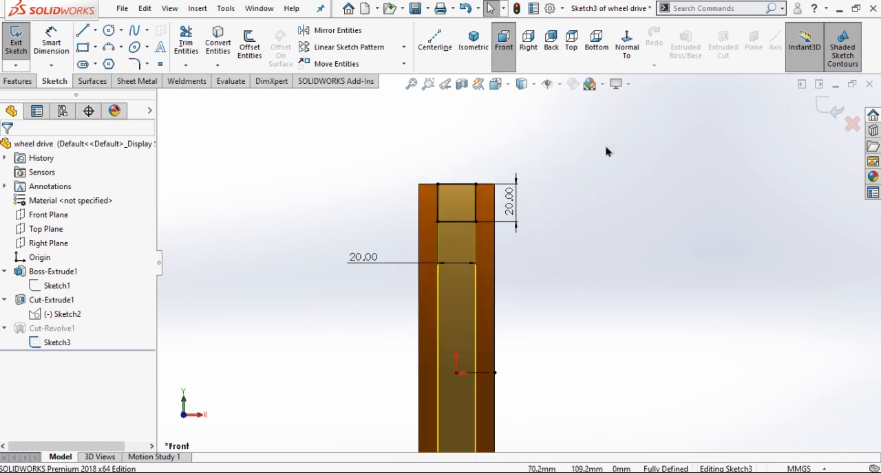
{"action": "left_click", "coordinate": [353, 260]}
{"action": "left_click_drag", "start_coordinate": [353, 260], "coordinate": [378, 247]}
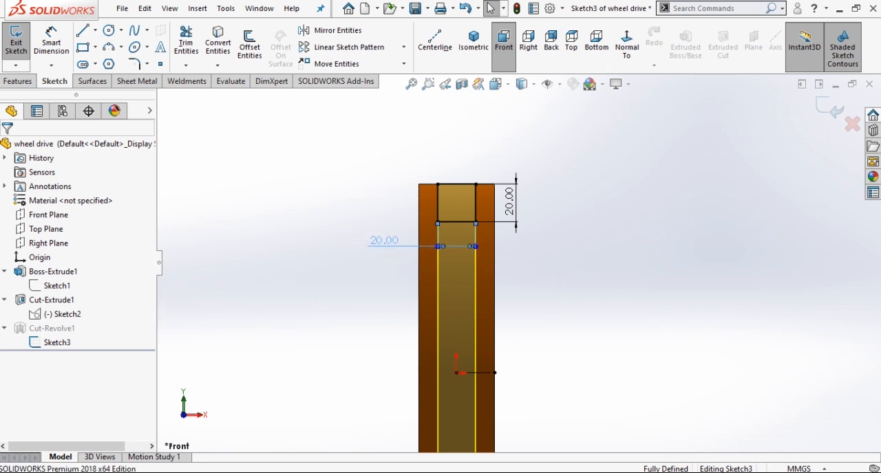
{"action": "left_click", "coordinate": [388, 282]}
{"action": "left_click_drag", "start_coordinate": [383, 246], "coordinate": [447, 132]}
{"action": "left_click", "coordinate": [375, 175]}
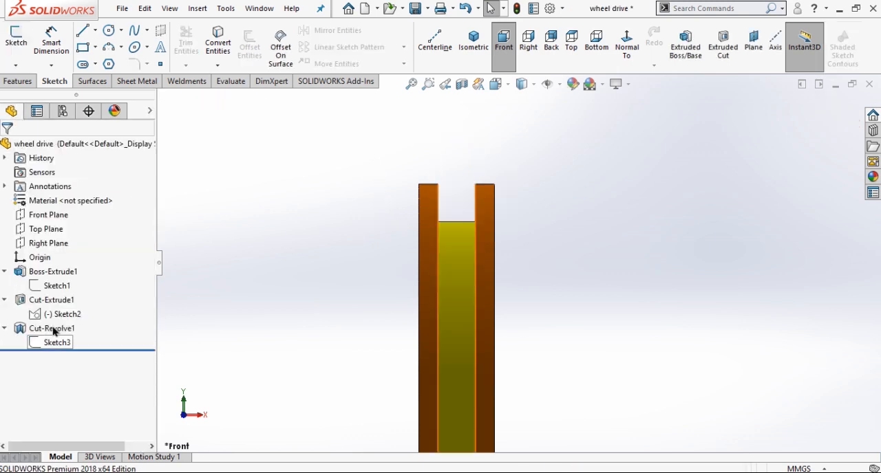
Open the groove's revolved cut for editing and examine its axis of revolution, Blind type and angle, ending in isometric view.
{"action": "left_click", "coordinate": [53, 330]}
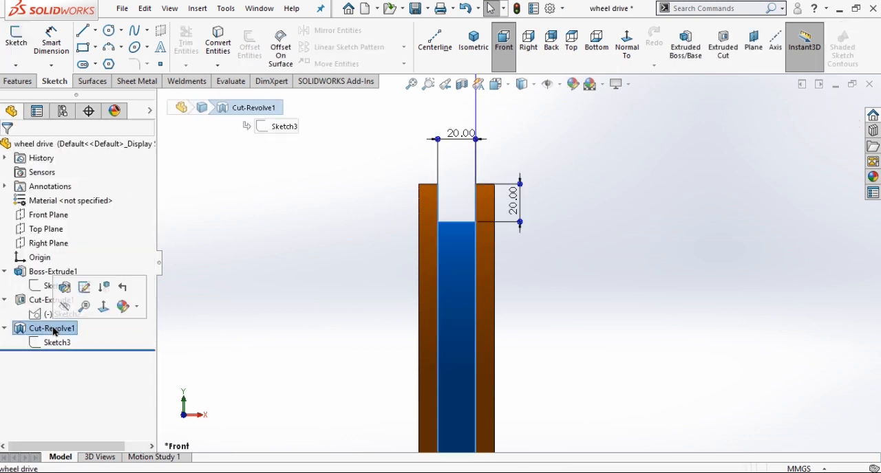
{"action": "left_click", "coordinate": [65, 288]}
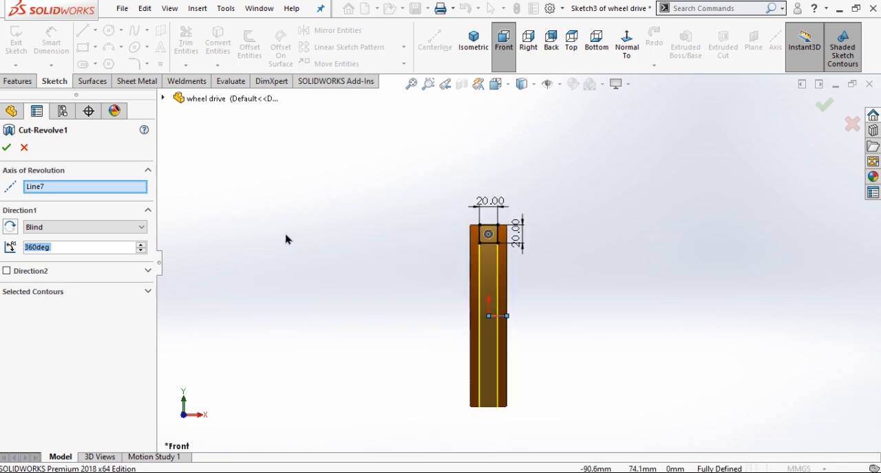
{"action": "scroll", "coordinate": [497, 338], "scroll_direction": "down", "scroll_amount": 5}
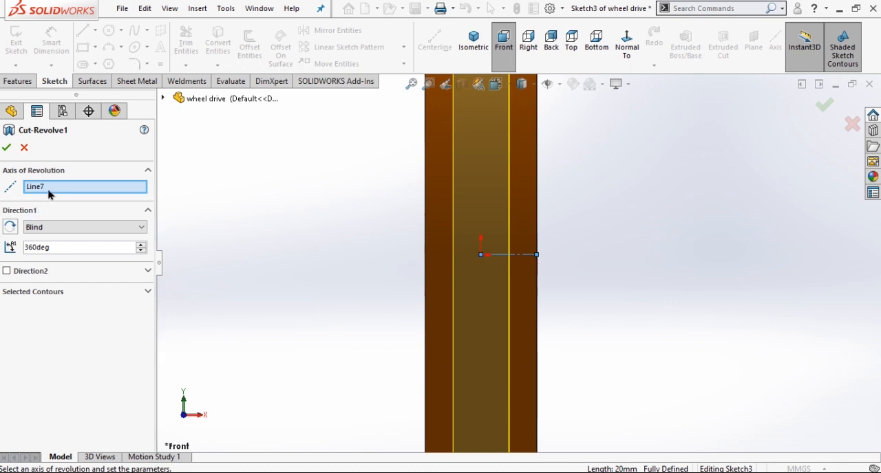
{"action": "left_click", "coordinate": [75, 230]}
{"action": "left_click", "coordinate": [74, 231]}
{"action": "scroll", "coordinate": [291, 244], "scroll_direction": "up", "scroll_amount": 4}
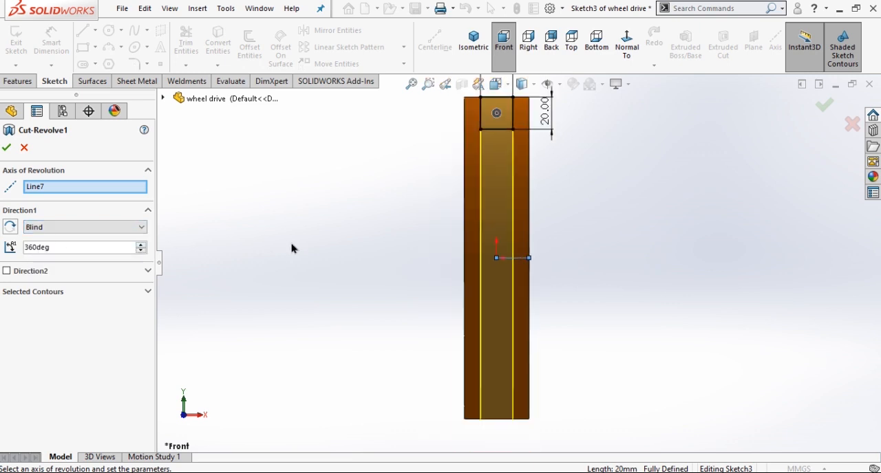
{"action": "left_click", "coordinate": [473, 40]}
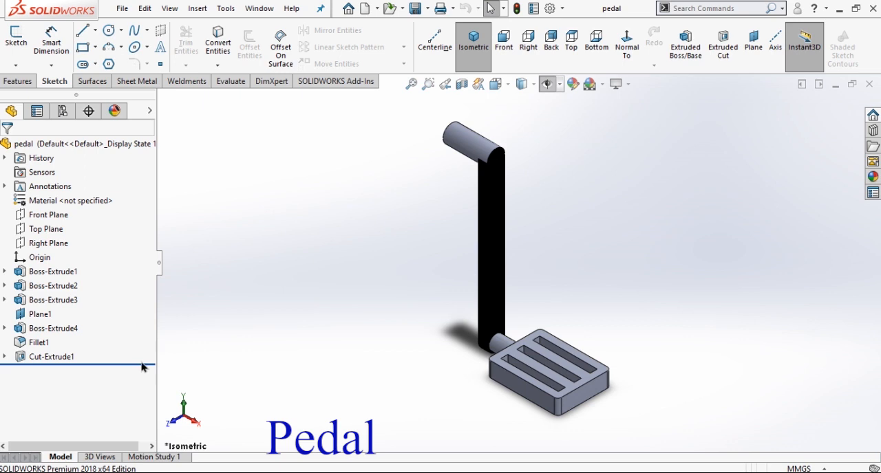
Roll the pedal part back to its first extrusion and open its circle sketch for editing in right view.
{"action": "left_click_drag", "start_coordinate": [143, 367], "coordinate": [146, 288]}
{"action": "left_click", "coordinate": [4, 273]}
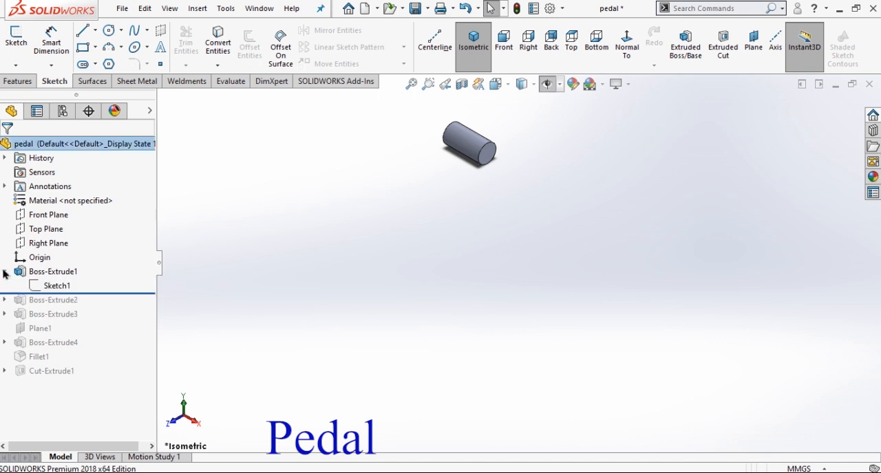
{"action": "left_click", "coordinate": [65, 286]}
{"action": "left_click", "coordinate": [78, 253]}
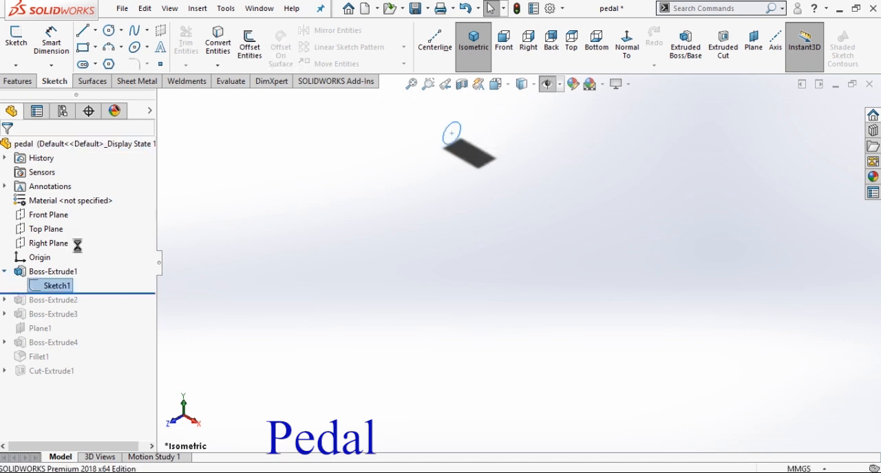
{"action": "left_click", "coordinate": [528, 43]}
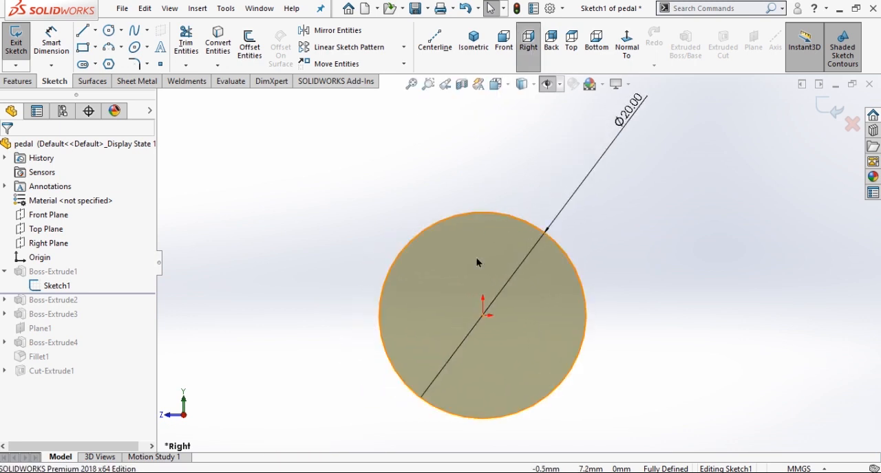
Check the pedal shaft's circle sketch, exit it, and show the extruded cylinder in isometric view.
{"action": "left_click", "coordinate": [474, 278]}
{"action": "left_click", "coordinate": [452, 188]}
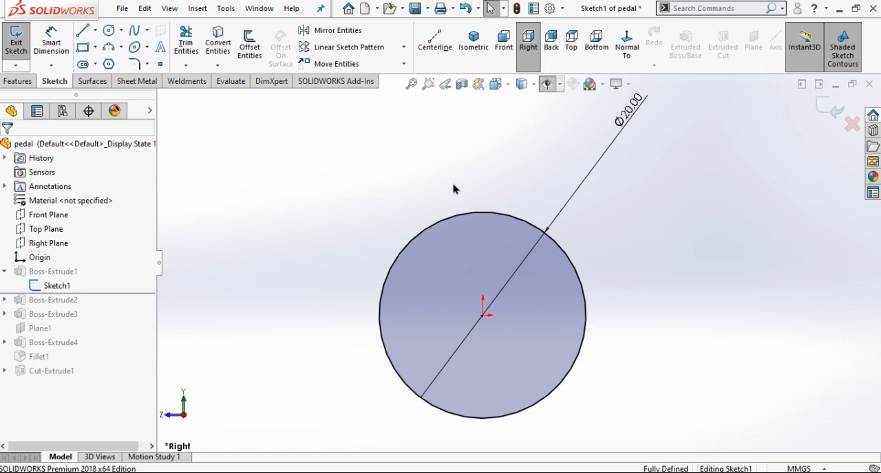
{"action": "left_click", "coordinate": [825, 112]}
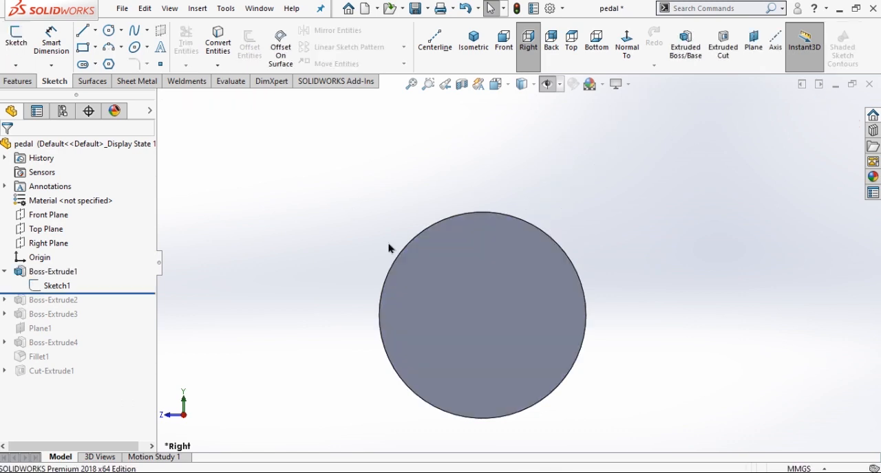
{"action": "left_click", "coordinate": [473, 42]}
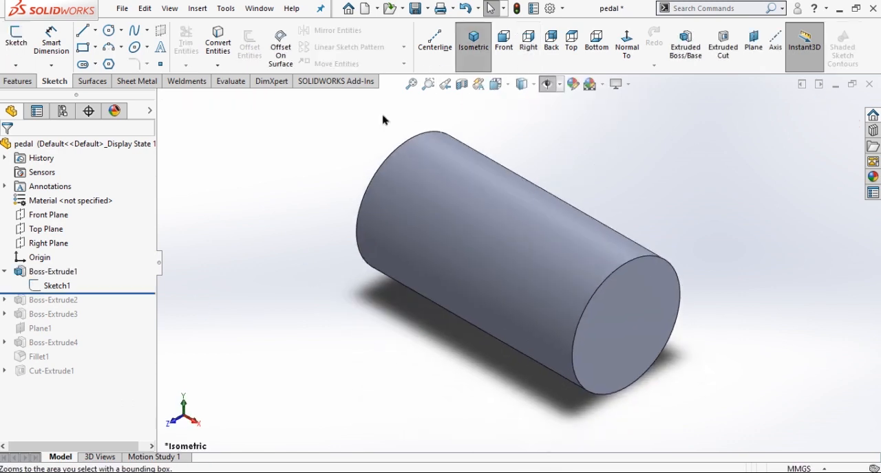
Open the pedal shaft's first extrusion for editing, examine its end condition and depth, and close it.
{"action": "left_click", "coordinate": [42, 275]}
{"action": "left_click", "coordinate": [73, 232]}
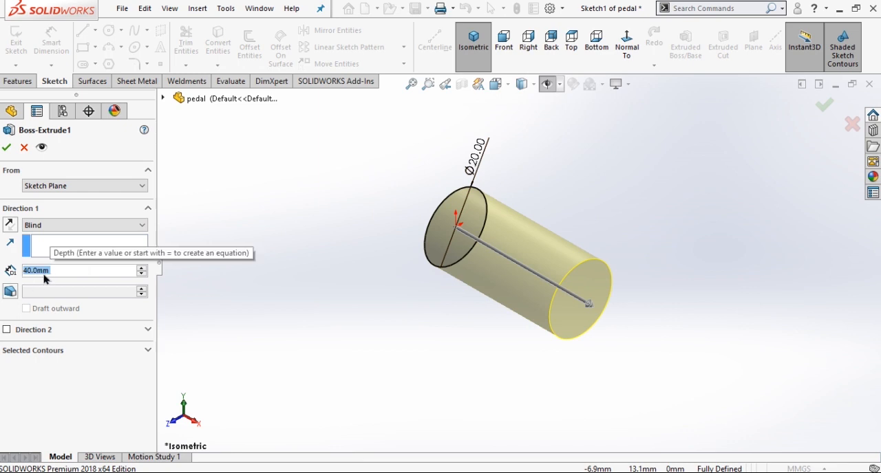
{"action": "left_click", "coordinate": [8, 148]}
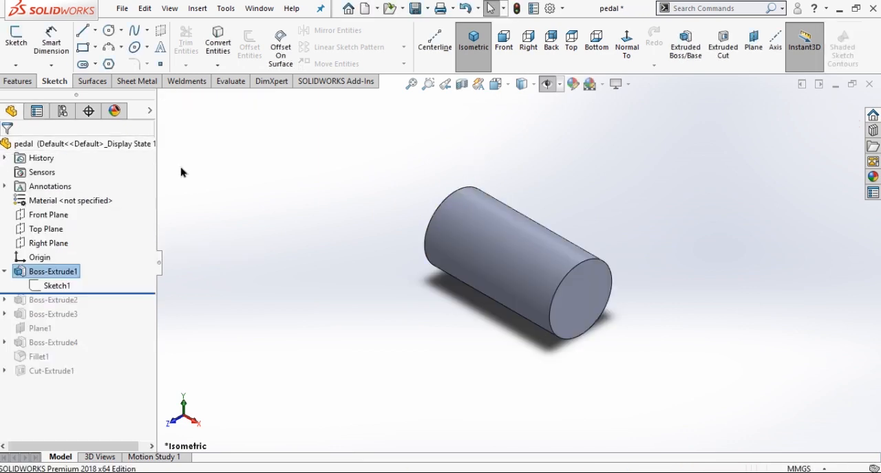
Roll the pedal part forward to include the second extrusion and open its slot-shaped arm sketch for editing.
{"action": "mouse_move", "coordinate": [140, 292]}
{"action": "left_mouse_down"}
{"action": "mouse_move", "coordinate": [133, 306]}
{"action": "mouse_move", "coordinate": [142, 307]}
{"action": "left_mouse_up"}
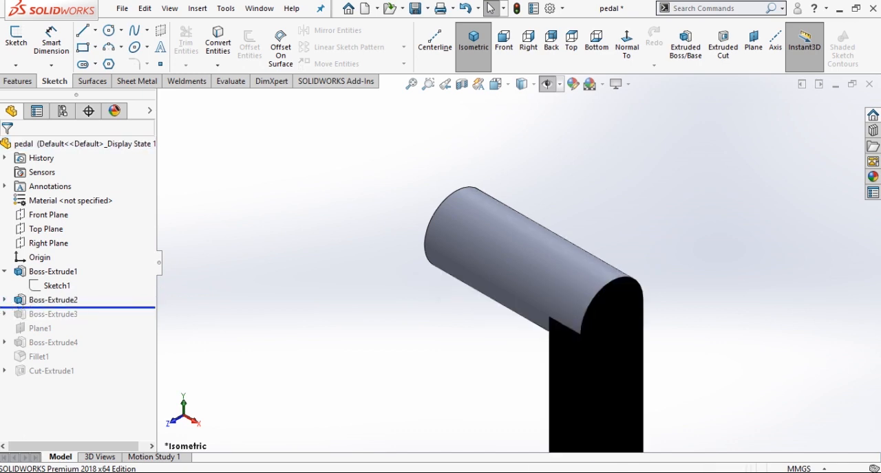
{"action": "left_click", "coordinate": [4, 301]}
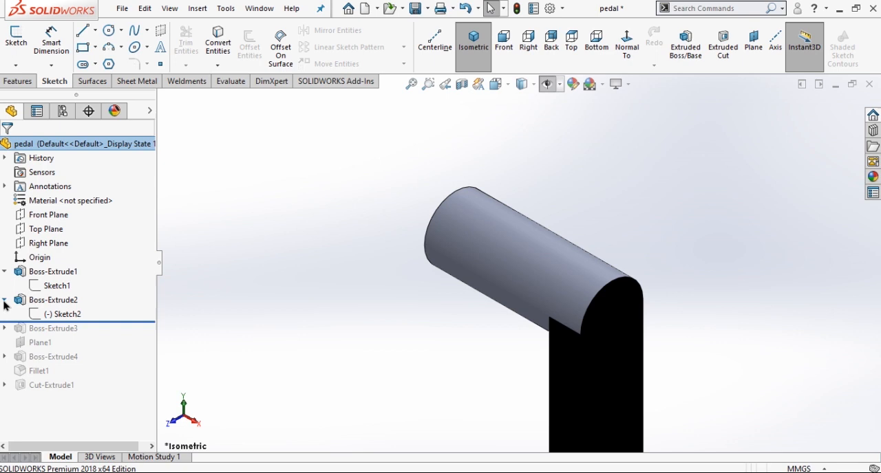
{"action": "left_click", "coordinate": [62, 317]}
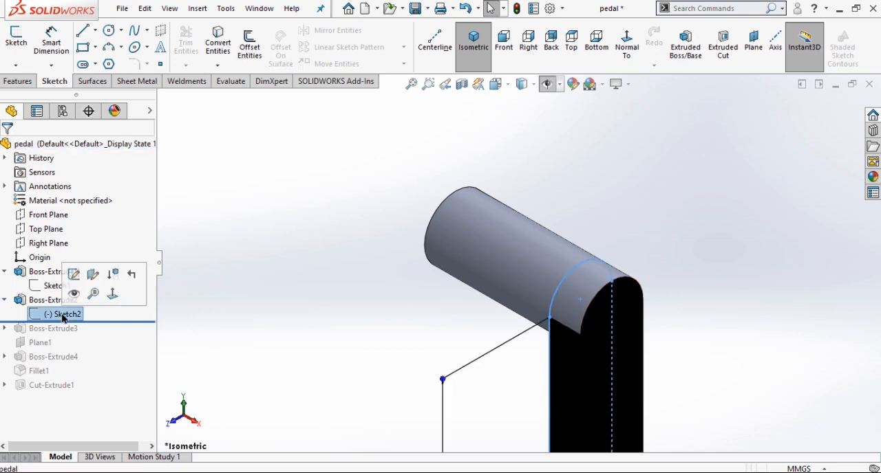
{"action": "left_click", "coordinate": [72, 274]}
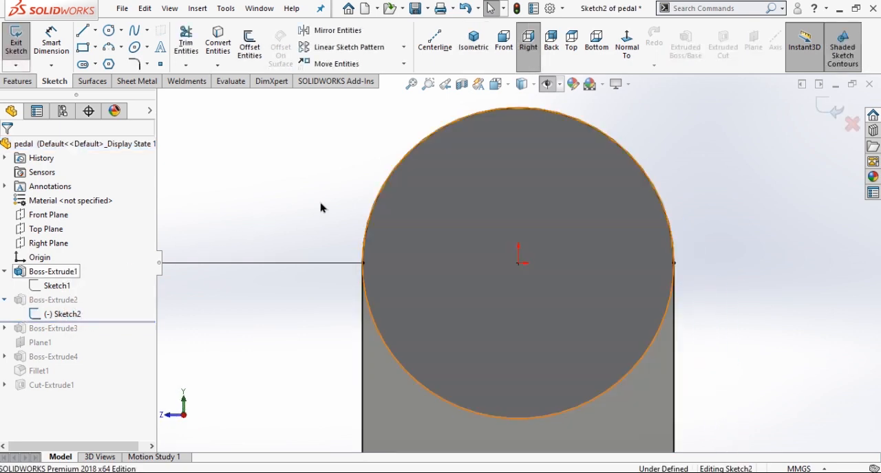
Move the arm sketch's 180 mm length dimension farther away from the slot profile.
{"action": "scroll", "coordinate": [485, 228], "scroll_direction": "up", "scroll_amount": 5}
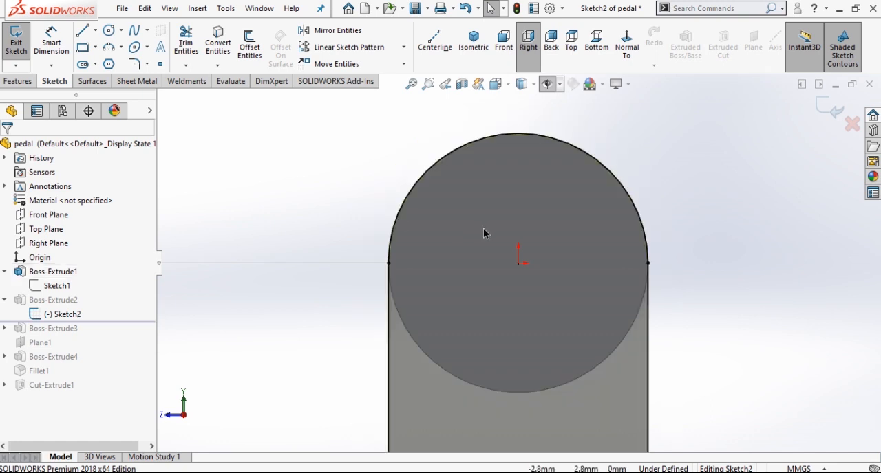
{"action": "scroll", "coordinate": [501, 233], "scroll_direction": "up", "scroll_amount": 5}
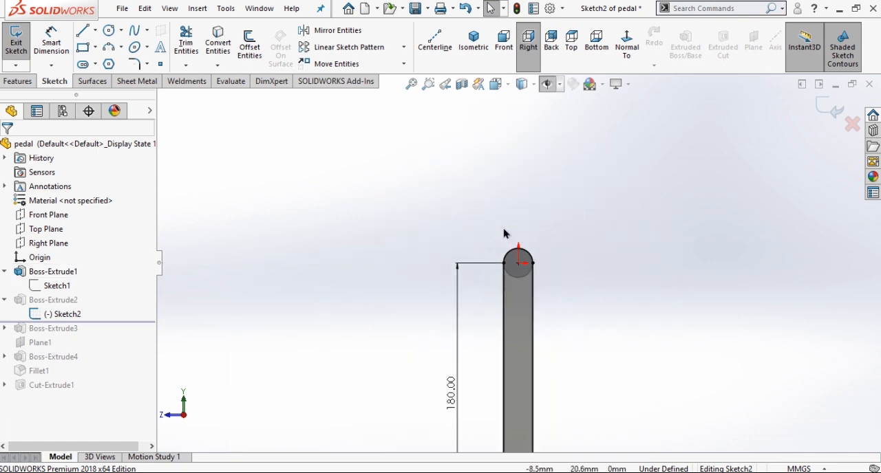
{"action": "scroll", "coordinate": [537, 337], "scroll_direction": "down", "scroll_amount": 5}
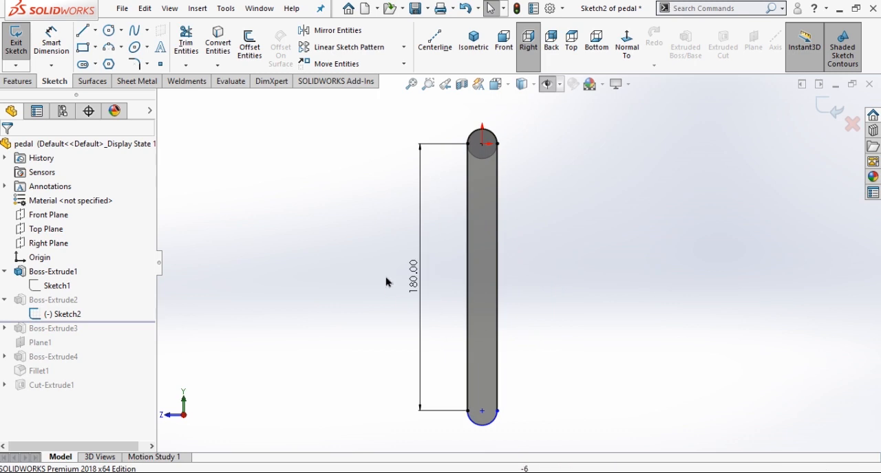
{"action": "left_click", "coordinate": [406, 250]}
{"action": "left_click_drag", "start_coordinate": [406, 250], "coordinate": [400, 244]}
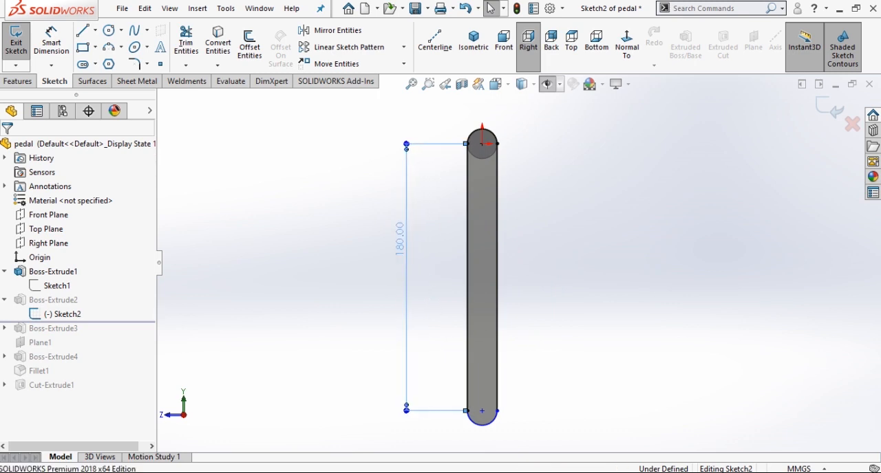
{"action": "left_click", "coordinate": [364, 298]}
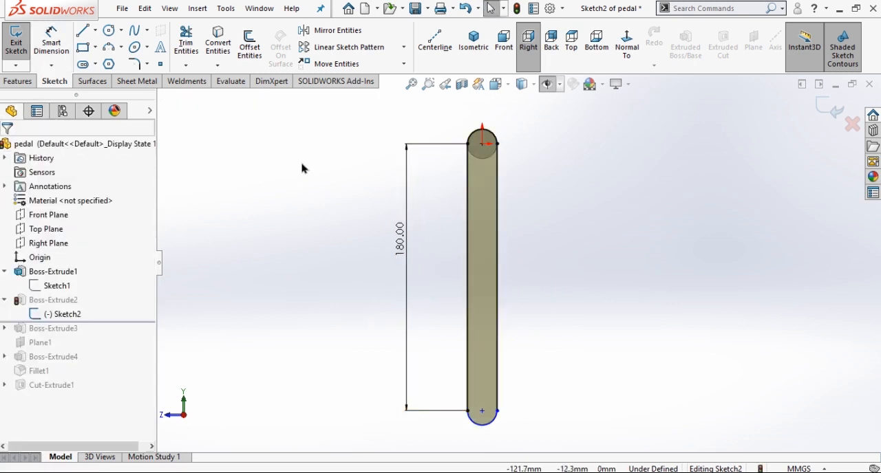
Add a Vertical relation between the slot's two end arc centres, then exit the sketch and show the part in isometric view.
{"action": "left_click", "coordinate": [483, 145]}
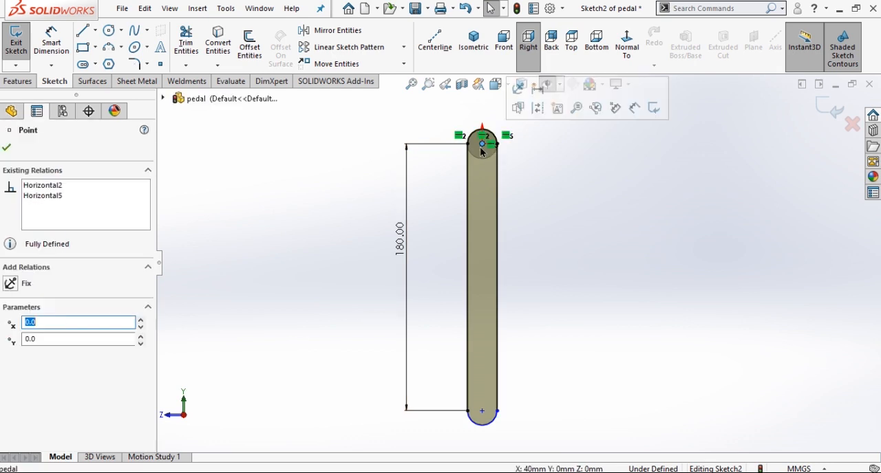
{"action": "left_click", "coordinate": [482, 411], "text": "ctrl"}
{"action": "left_click", "coordinate": [535, 357]}
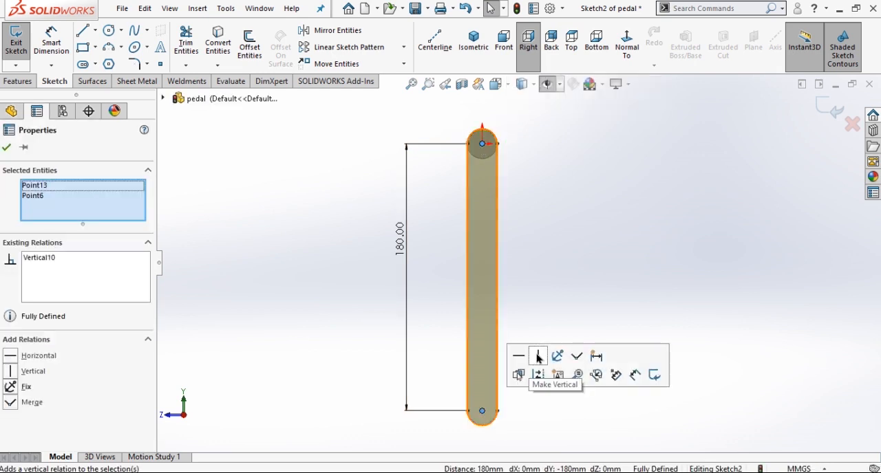
{"action": "left_click", "coordinate": [281, 273]}
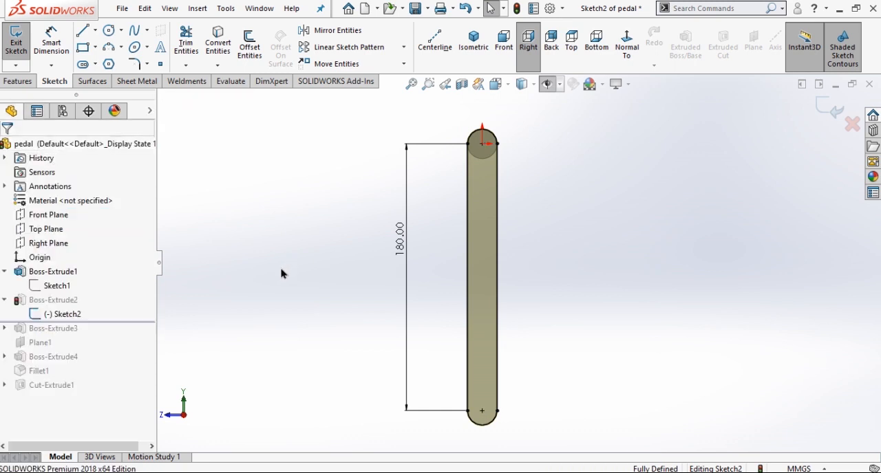
{"action": "left_click", "coordinate": [832, 116]}
{"action": "left_click", "coordinate": [460, 49]}
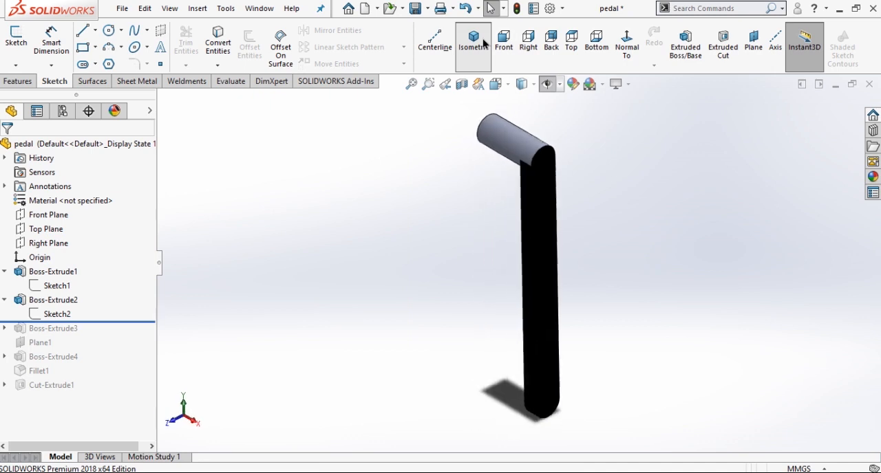
Open the arm's extrusion for editing, examine its Blind type, depth and direction on the preview, and close it.
{"action": "left_click", "coordinate": [61, 301]}
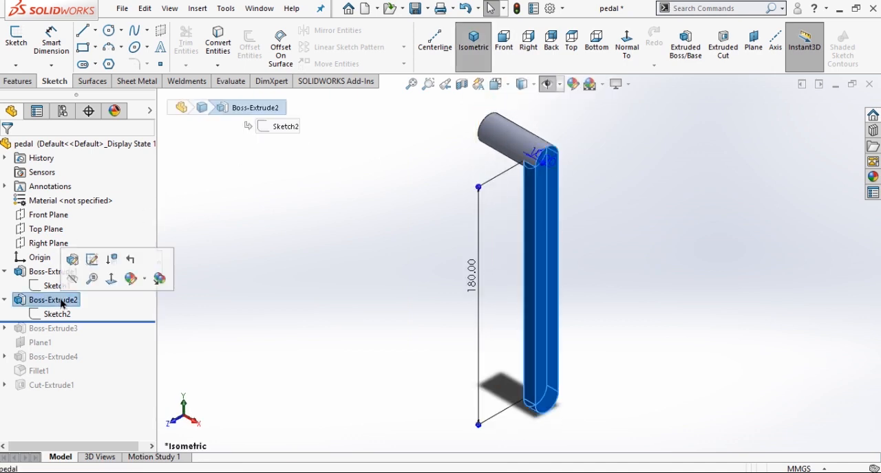
{"action": "left_click", "coordinate": [73, 260]}
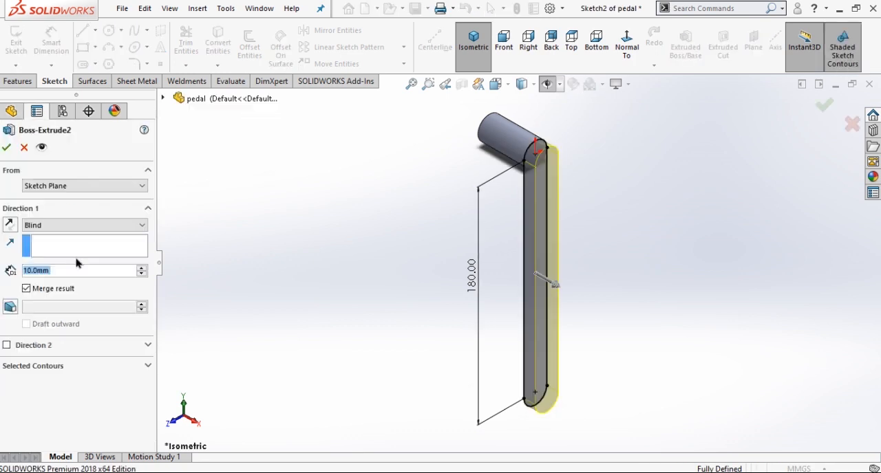
{"action": "scroll", "coordinate": [408, 191], "scroll_direction": "down", "scroll_amount": 3}
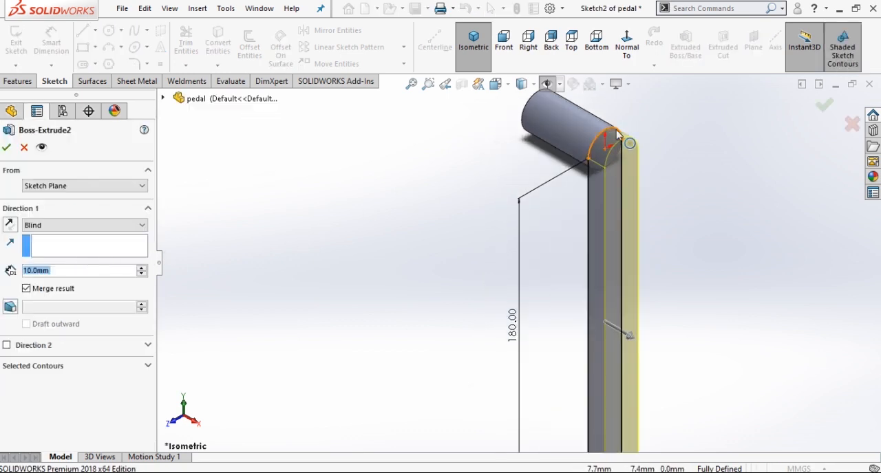
{"action": "scroll", "coordinate": [584, 304], "scroll_direction": "up", "scroll_amount": 3}
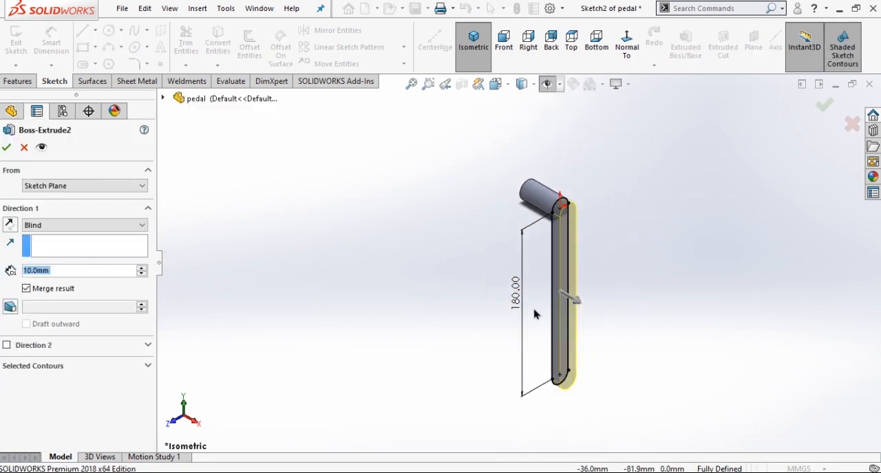
{"action": "left_click", "coordinate": [7, 148]}
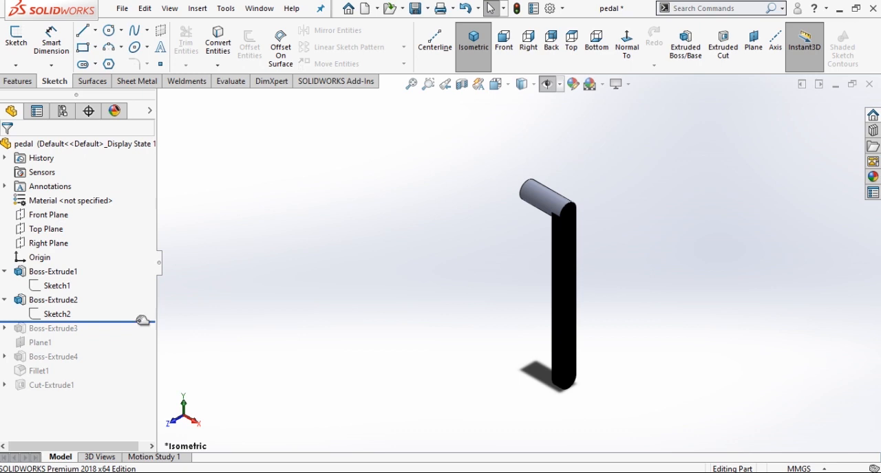
Roll the part forward to include the third extrusion and open its circle sketch at the arm's lower end for editing.
{"action": "left_click_drag", "start_coordinate": [143, 322], "coordinate": [141, 336]}
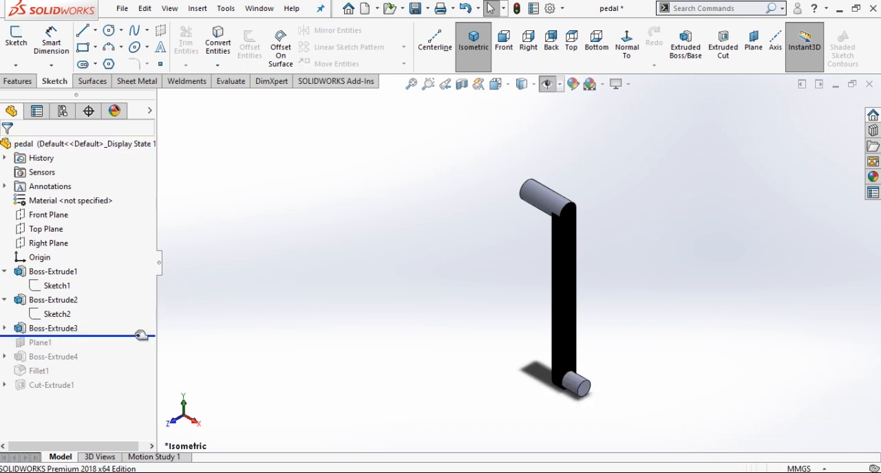
{"action": "left_click", "coordinate": [4, 329]}
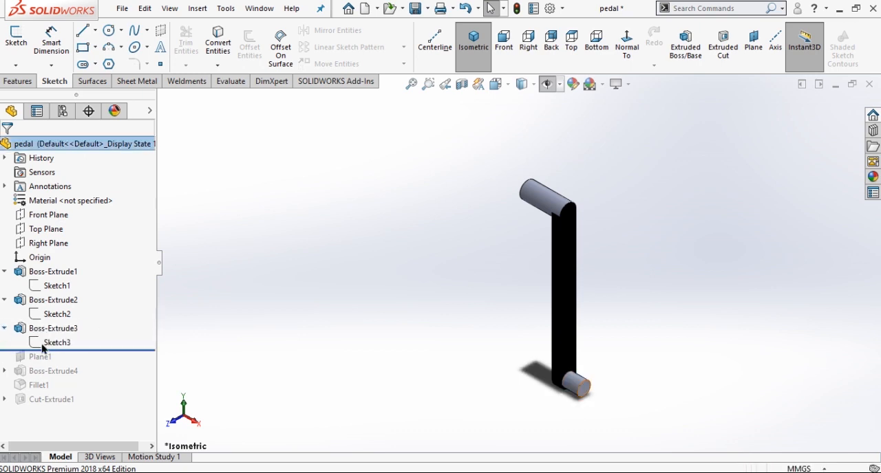
{"action": "left_click", "coordinate": [52, 343]}
{"action": "left_click", "coordinate": [66, 305]}
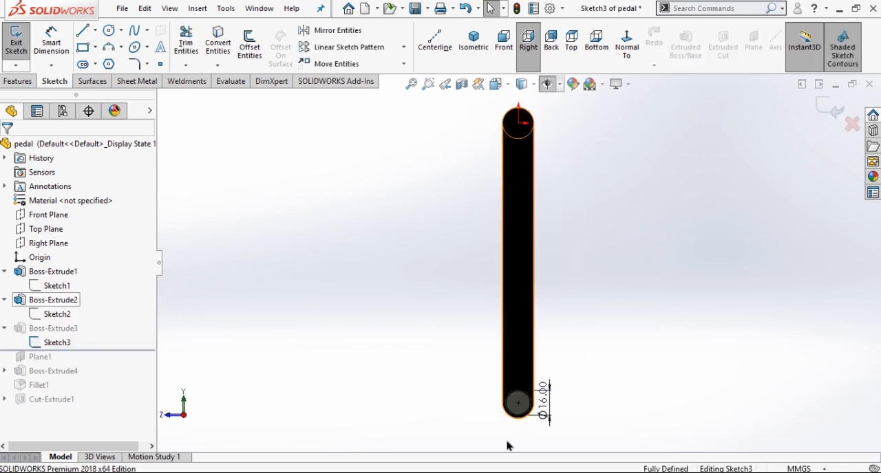
Check the diameter dimension of the pin's circle, exit the sketch, and show the part in isometric view.
{"action": "scroll", "coordinate": [539, 444], "scroll_direction": "down", "scroll_amount": 5}
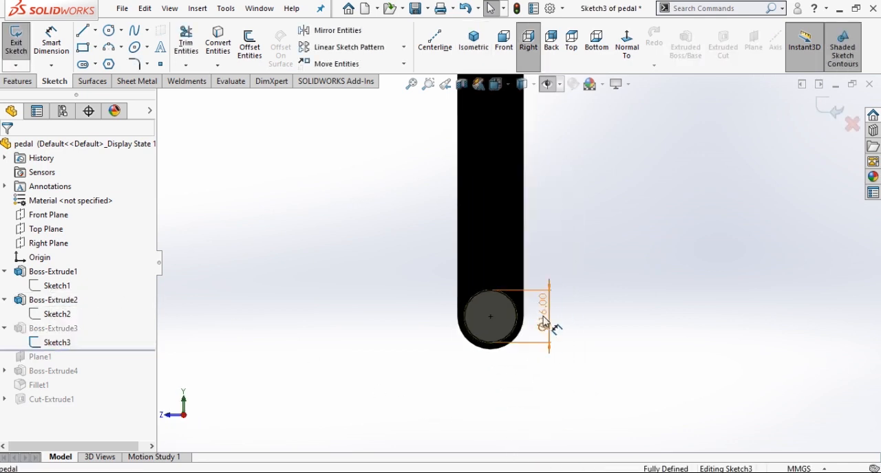
{"action": "left_click", "coordinate": [544, 322]}
{"action": "left_click", "coordinate": [603, 319]}
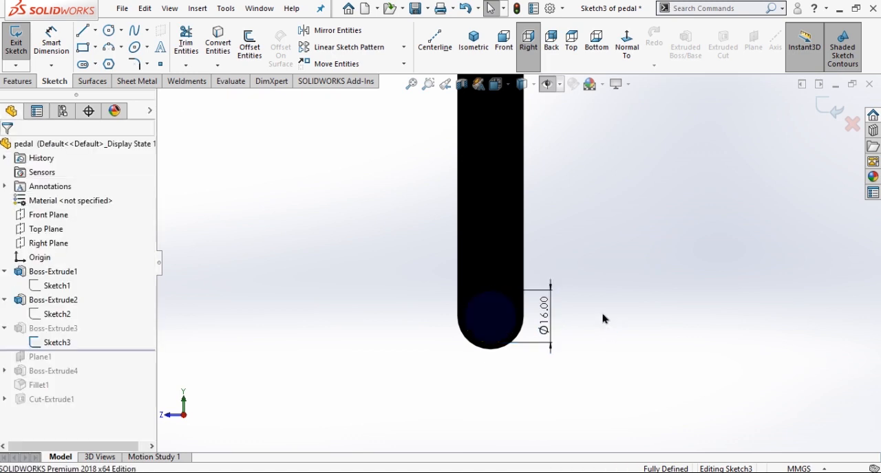
{"action": "left_click", "coordinate": [833, 112]}
{"action": "left_click", "coordinate": [475, 40]}
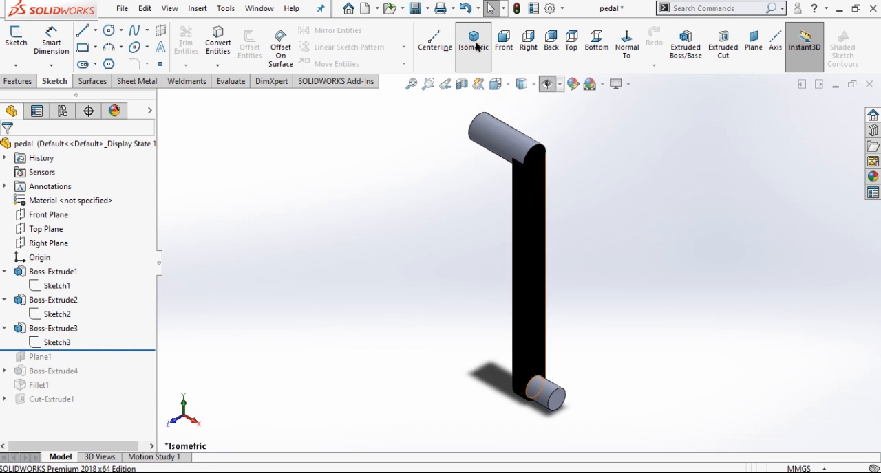
Open the lower pin's extrusion for editing, examine its Blind type and depth, and close it.
{"action": "left_click", "coordinate": [60, 330]}
{"action": "left_click", "coordinate": [72, 289]}
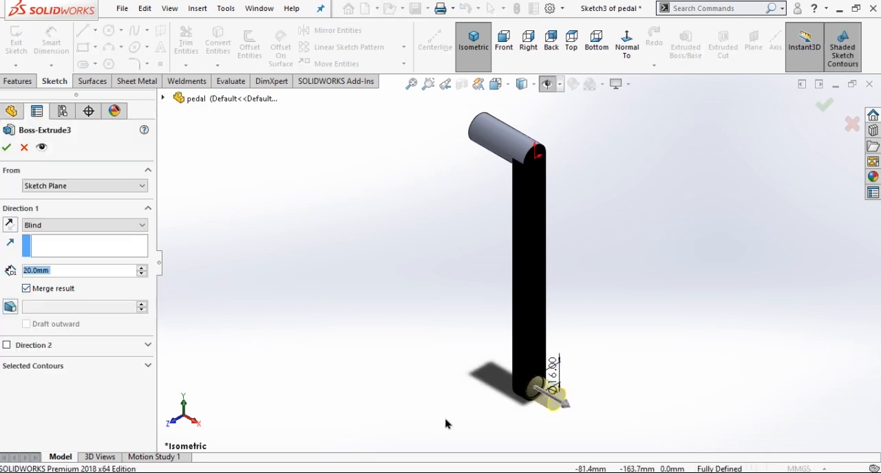
{"action": "scroll", "coordinate": [463, 424], "scroll_direction": "down", "scroll_amount": 2}
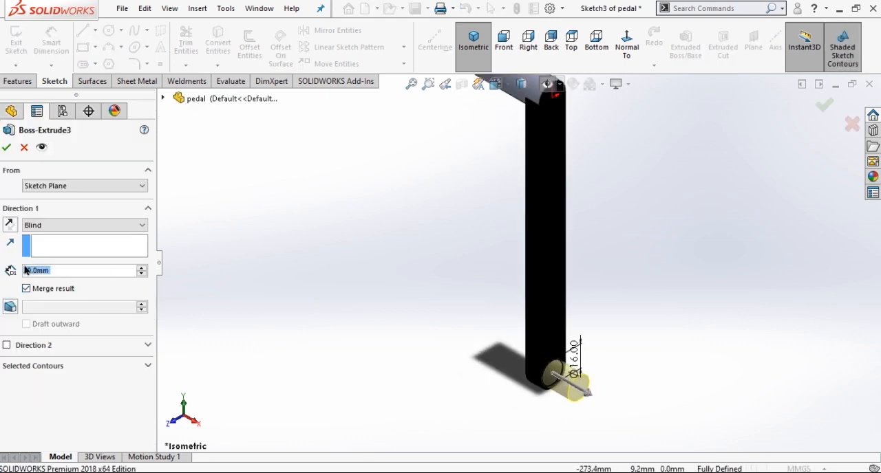
{"action": "left_click", "coordinate": [6, 149]}
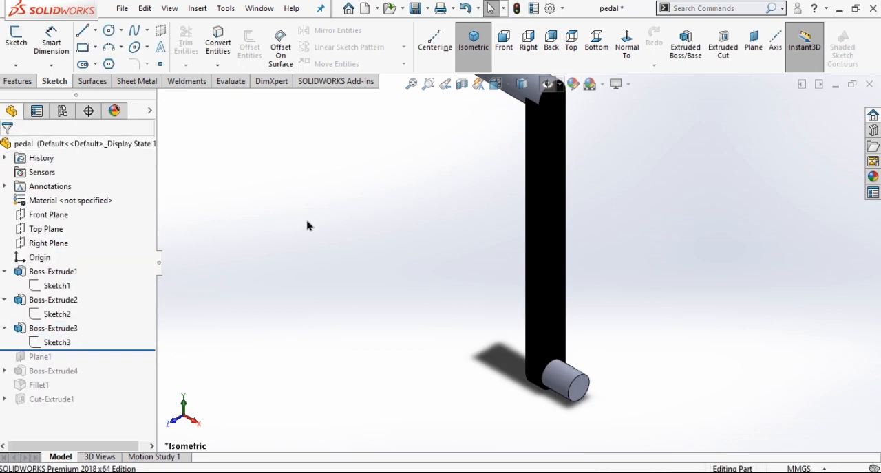
Fit the pedal in view, roll the part forward to include the reference plane, and open the plane's definition for editing.
{"action": "key", "text": "f"}
{"action": "left_click_drag", "start_coordinate": [130, 349], "coordinate": [124, 365]}
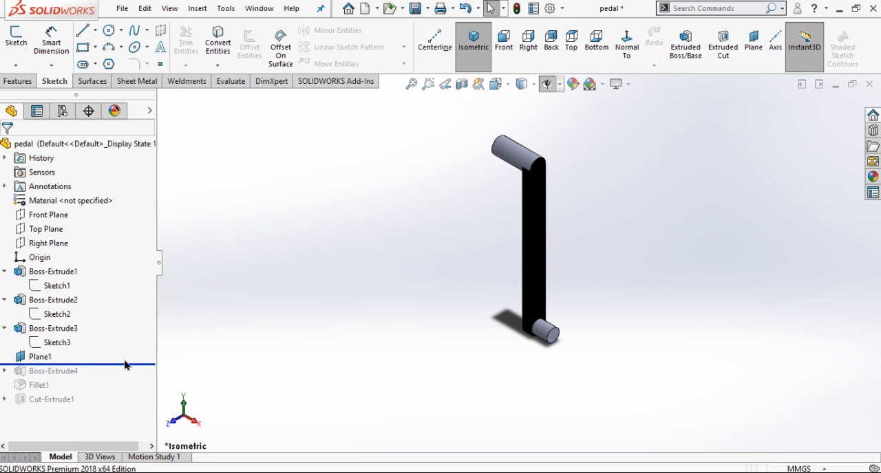
{"action": "left_click", "coordinate": [39, 358]}
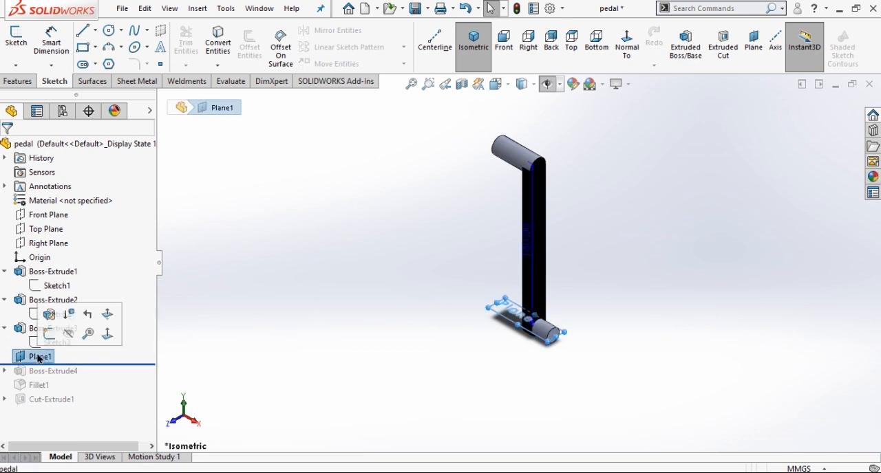
{"action": "left_click", "coordinate": [49, 315]}
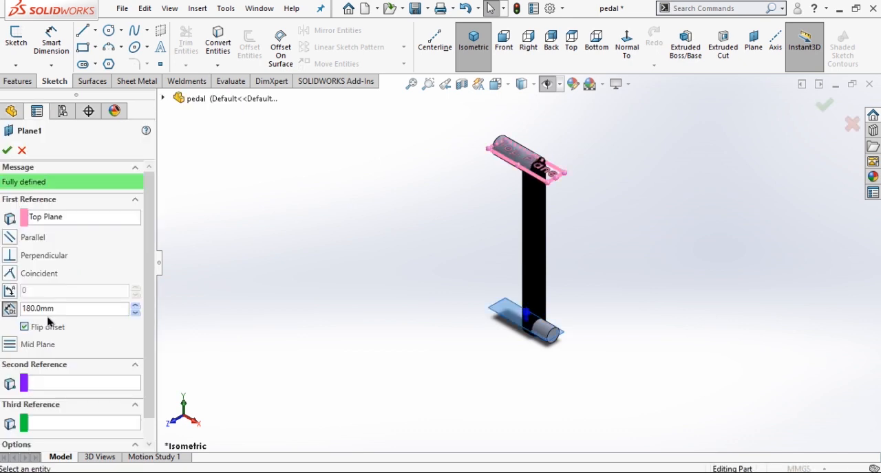
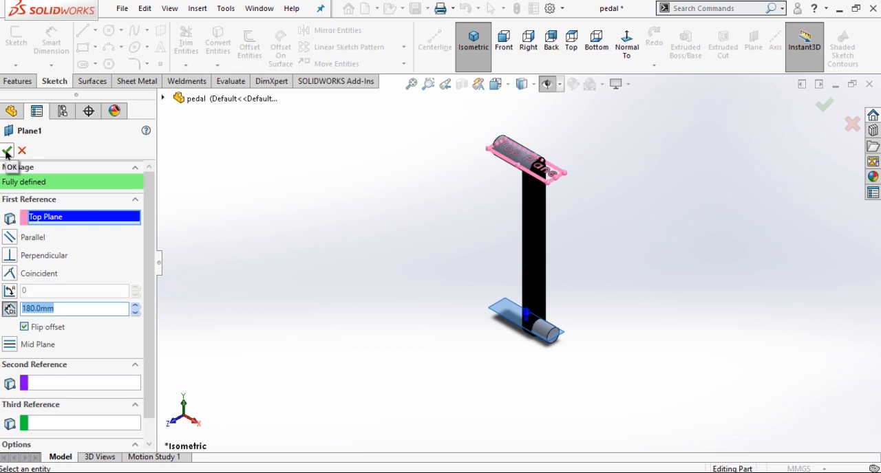
Accept the plane's definition and roll the part forward to the fourth extrusion, opening its rectangle sketch for editing.
{"action": "left_click", "coordinate": [7, 150]}
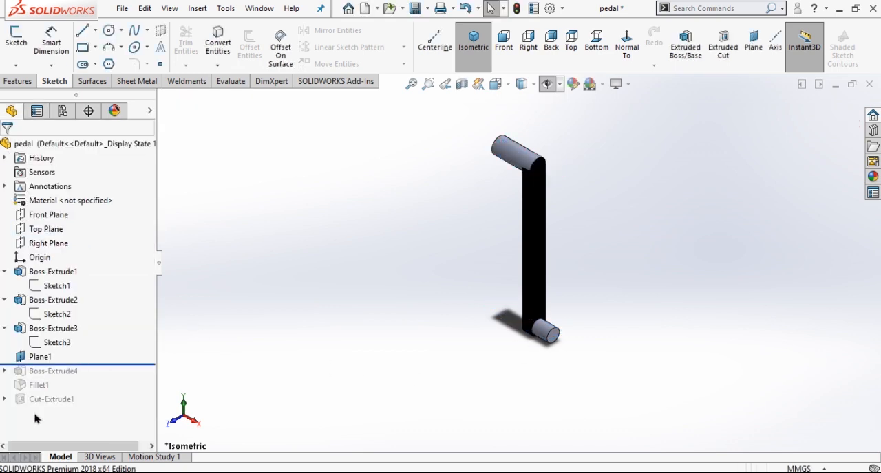
{"action": "left_click_drag", "start_coordinate": [101, 365], "coordinate": [103, 376]}
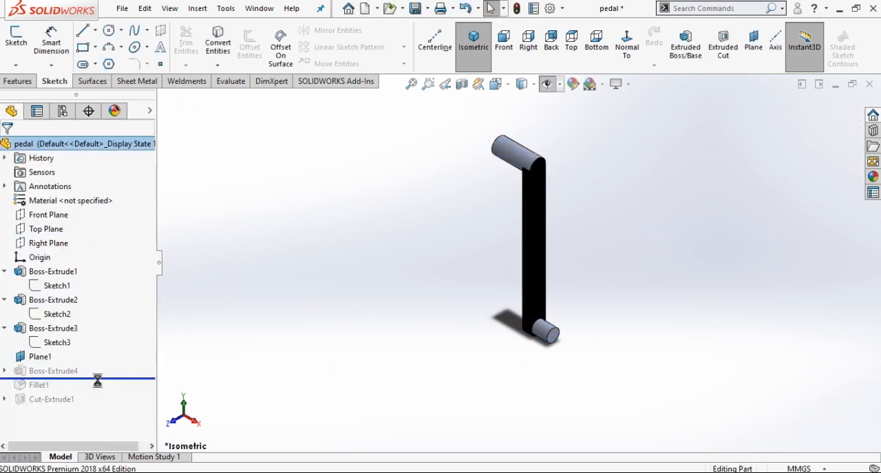
{"action": "left_click", "coordinate": [4, 371]}
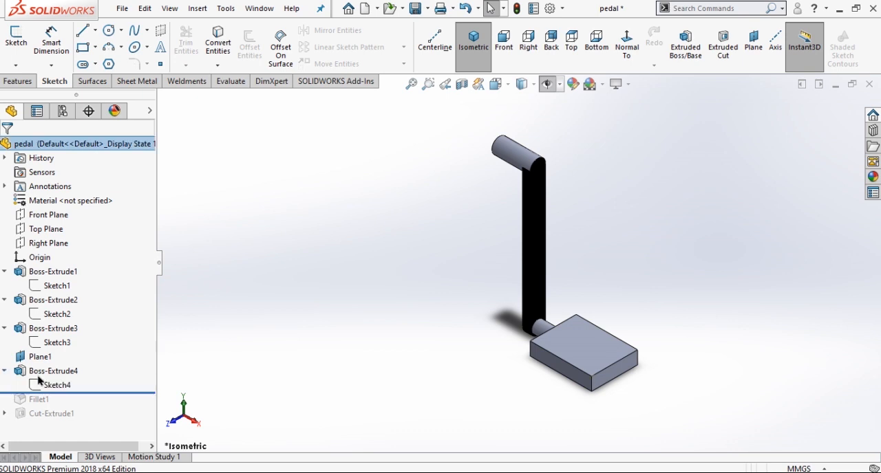
{"action": "left_click", "coordinate": [58, 386]}
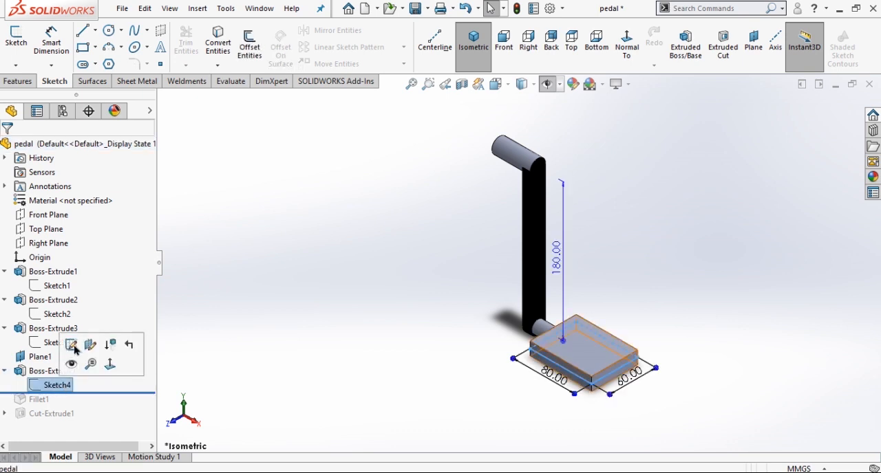
{"action": "left_click", "coordinate": [71, 345]}
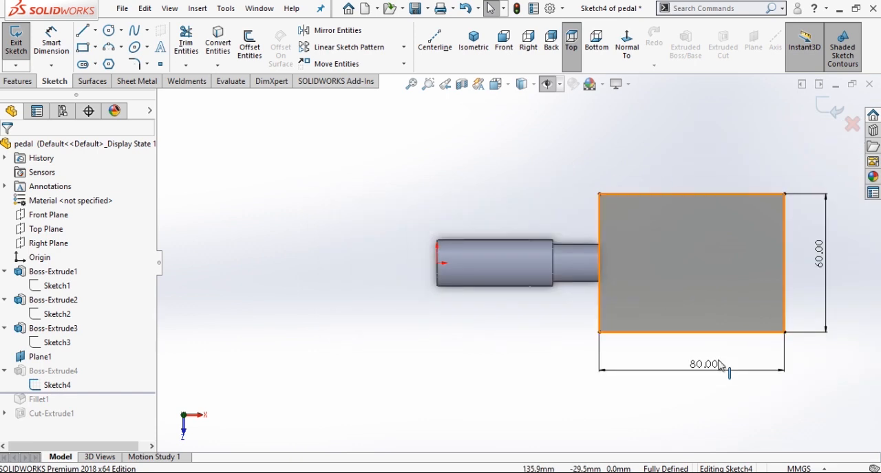
Check the length and width dimensions of the foot block's rectangle, exit the sketch, and show the part in isometric view.
{"action": "scroll", "coordinate": [803, 302], "scroll_direction": "up", "scroll_amount": 2}
{"action": "scroll", "coordinate": [804, 302], "scroll_direction": "down", "scroll_amount": 3}
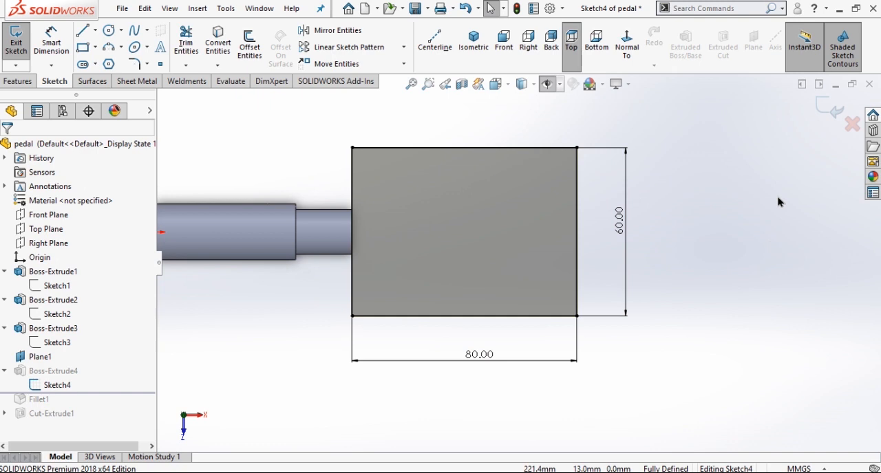
{"action": "scroll", "coordinate": [778, 209], "scroll_direction": "up", "scroll_amount": 1}
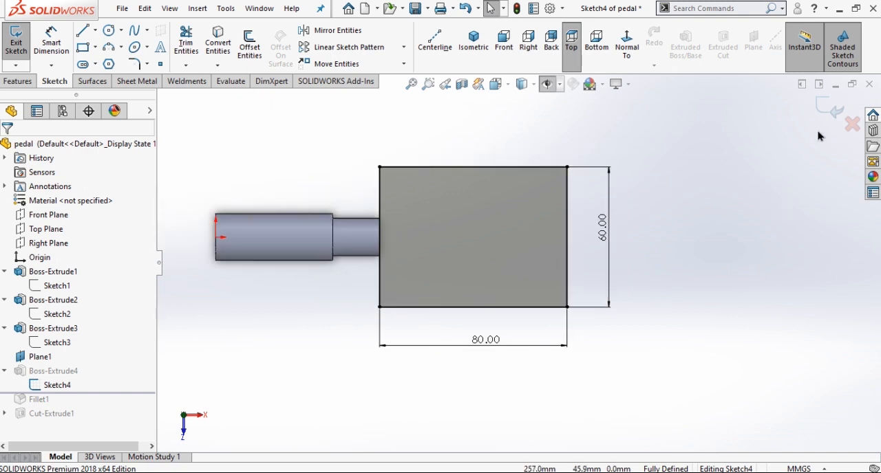
{"action": "left_click", "coordinate": [831, 112]}
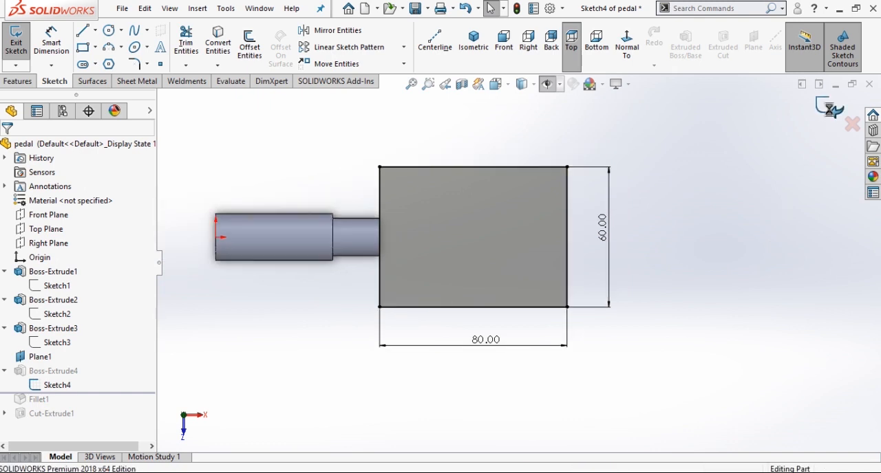
{"action": "left_click", "coordinate": [473, 42]}
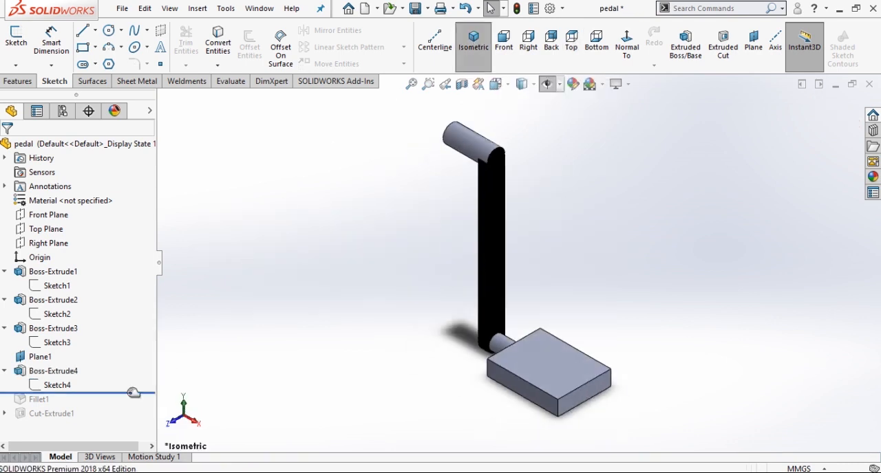
Roll the part forward to include the fillet and examine the selected corner edges and radius in its definition.
{"action": "left_click_drag", "start_coordinate": [134, 392], "coordinate": [118, 413]}
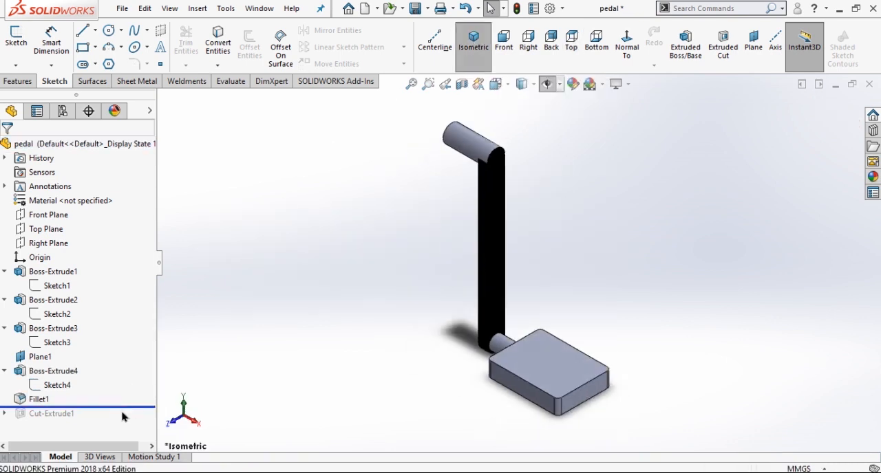
{"action": "left_click", "coordinate": [39, 400]}
{"action": "left_click", "coordinate": [47, 363]}
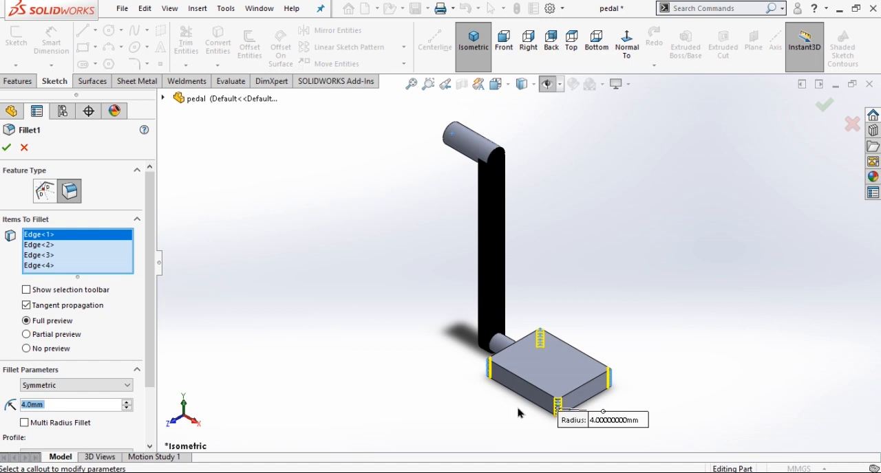
{"action": "left_click", "coordinate": [7, 147]}
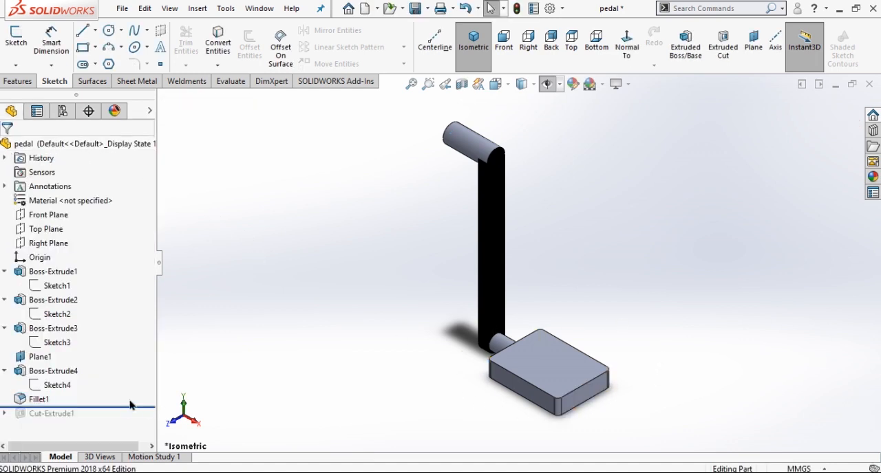
Roll the part forward to include the extruded cut and open its three-slot sketch for editing.
{"action": "left_click_drag", "start_coordinate": [131, 408], "coordinate": [127, 421]}
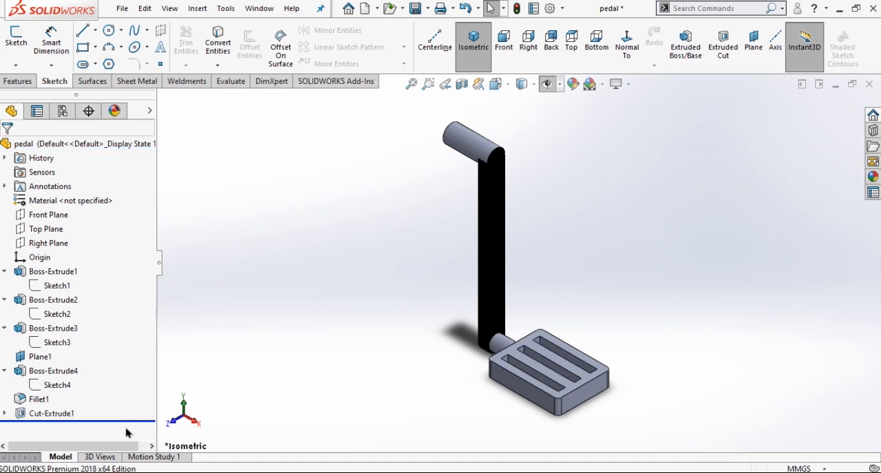
{"action": "left_click", "coordinate": [5, 414]}
{"action": "left_click", "coordinate": [62, 429]}
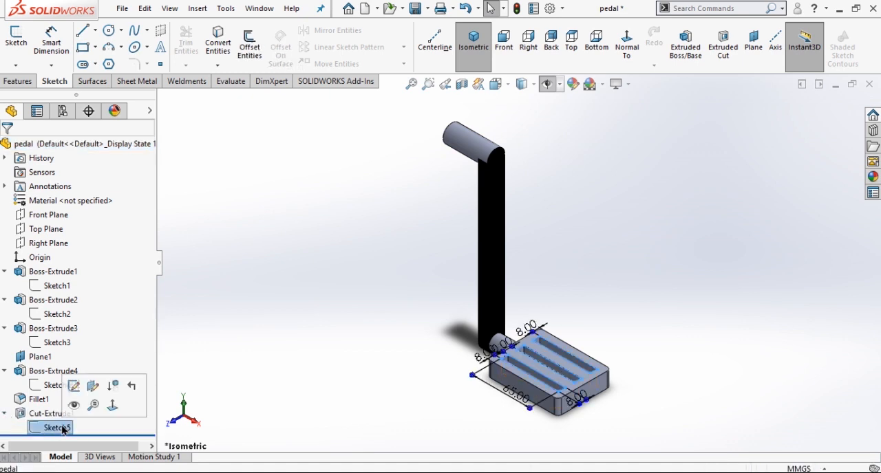
{"action": "left_click", "coordinate": [74, 387]}
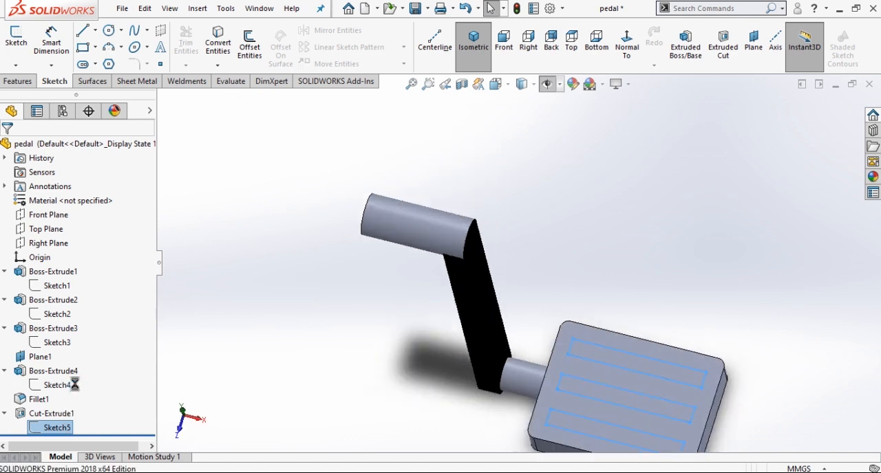
Space out the slot sketch's offset, gap and length dimensions for legibility, exit the sketch, and show the part in isometric view.
{"action": "scroll", "coordinate": [363, 398], "scroll_direction": "up", "scroll_amount": 2}
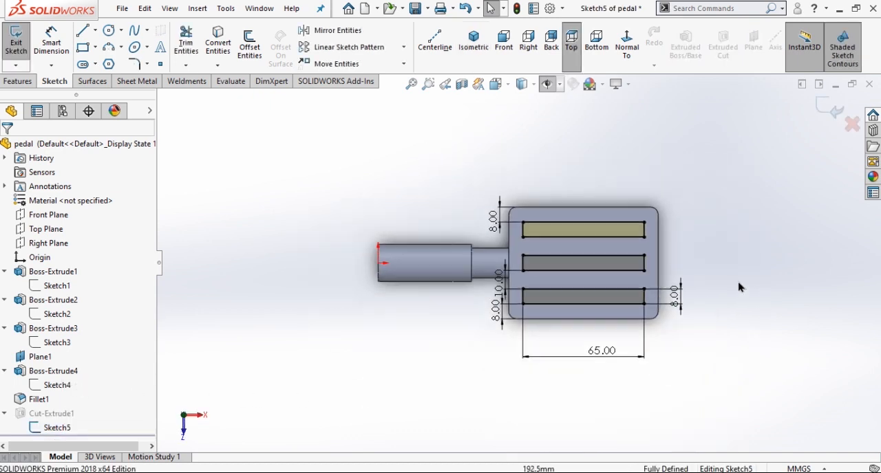
{"action": "scroll", "coordinate": [741, 283], "scroll_direction": "down", "scroll_amount": 3}
{"action": "left_click_drag", "start_coordinate": [265, 175], "coordinate": [261, 157]}
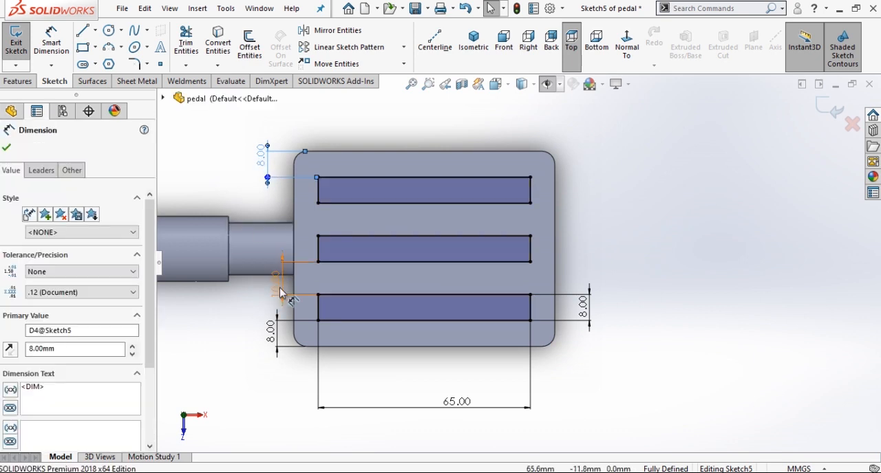
{"action": "left_click_drag", "start_coordinate": [280, 288], "coordinate": [266, 288]}
{"action": "left_click_drag", "start_coordinate": [267, 333], "coordinate": [250, 337]}
{"action": "left_click_drag", "start_coordinate": [451, 408], "coordinate": [422, 396]}
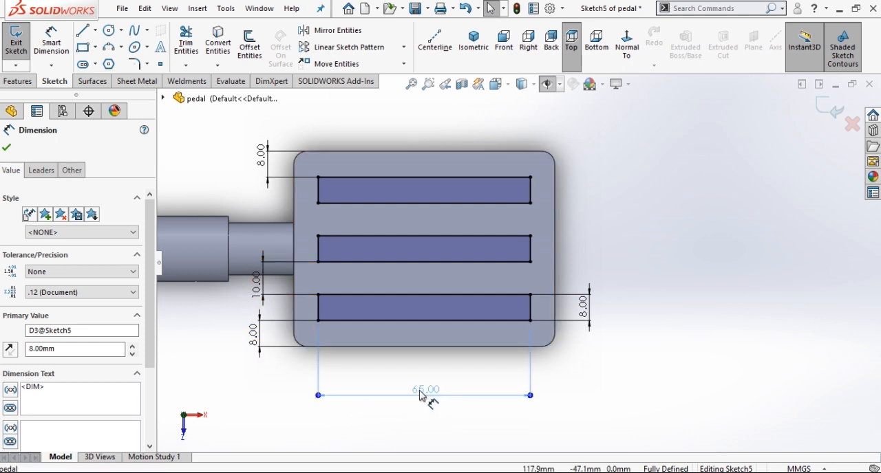
{"action": "left_click", "coordinate": [693, 320]}
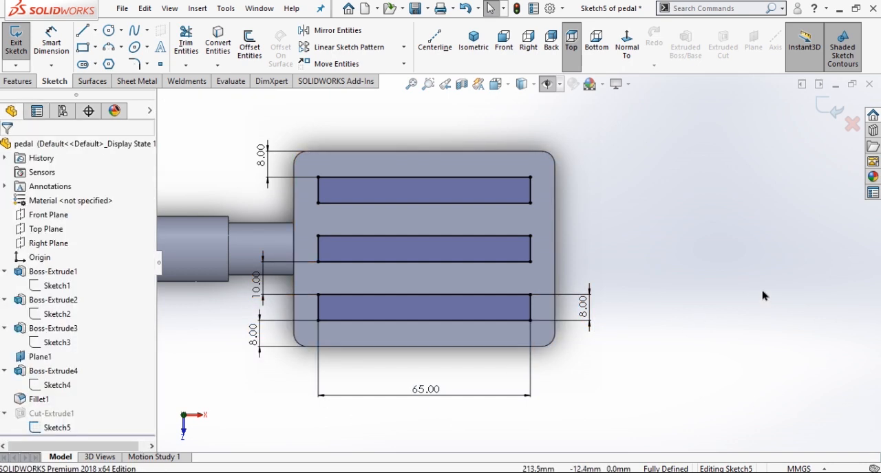
{"action": "left_click", "coordinate": [832, 111]}
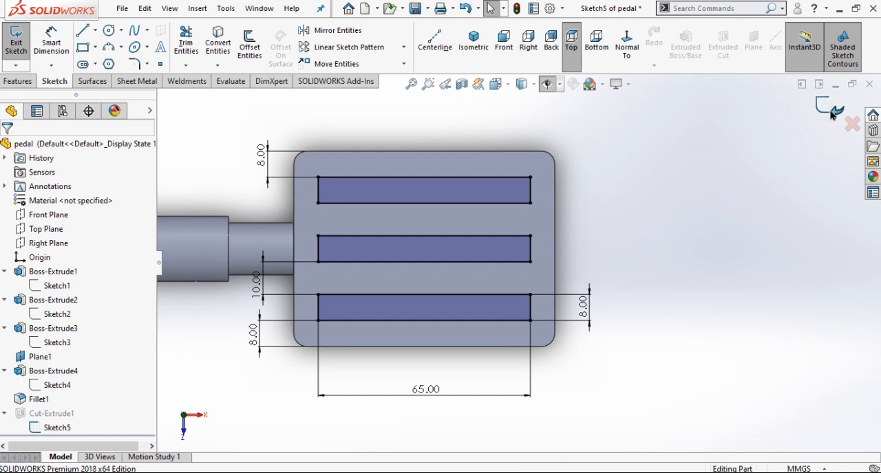
{"action": "left_click", "coordinate": [476, 45]}
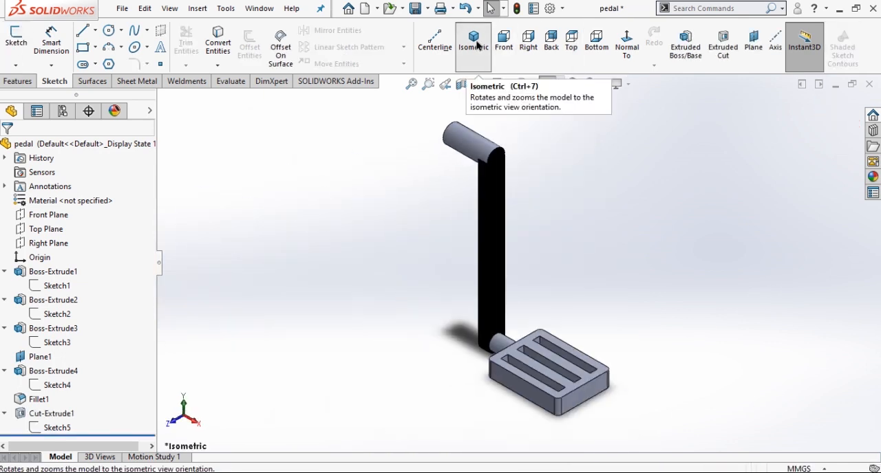
Open the slot cut's definition for editing, examine its Through All end condition, and close it.
{"action": "left_click", "coordinate": [57, 413]}
{"action": "left_click", "coordinate": [70, 376]}
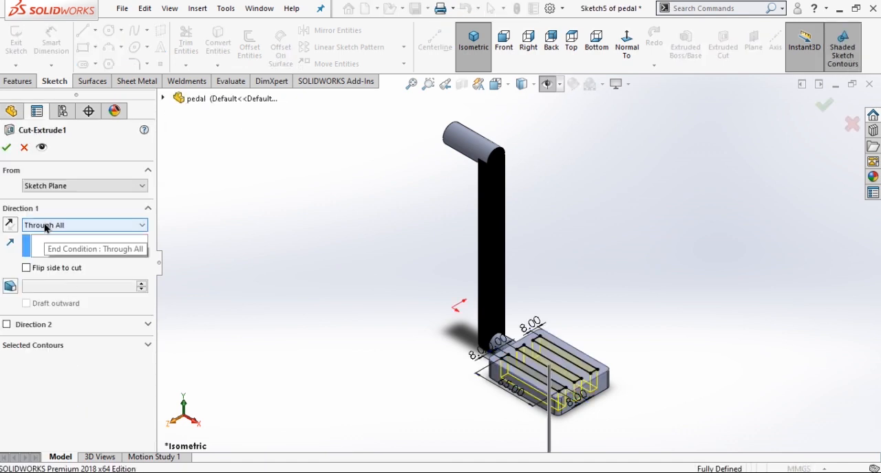
{"action": "left_click", "coordinate": [8, 150]}
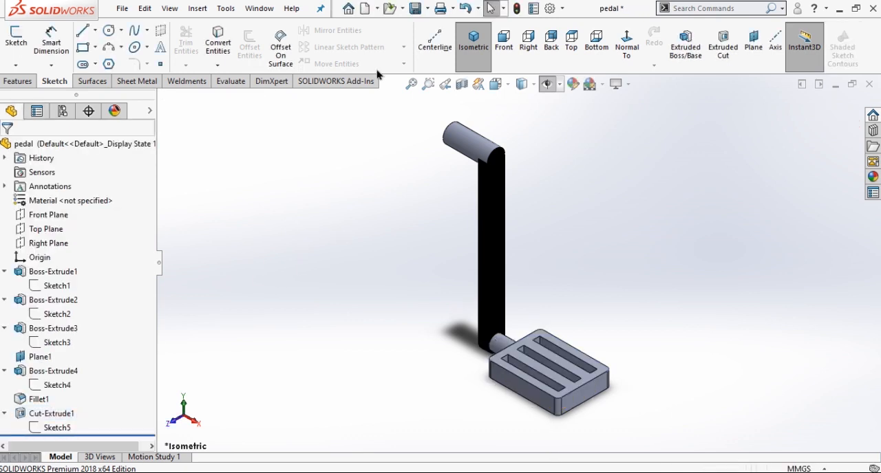
Save the part as pedal in the Pedal Operated Washing Machine folder using Save As.
{"action": "left_click", "coordinate": [429, 10]}
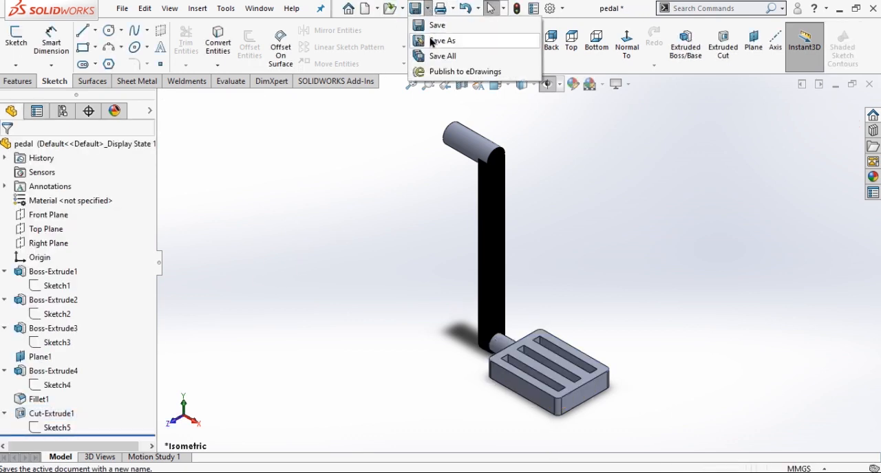
{"action": "left_click", "coordinate": [437, 39]}
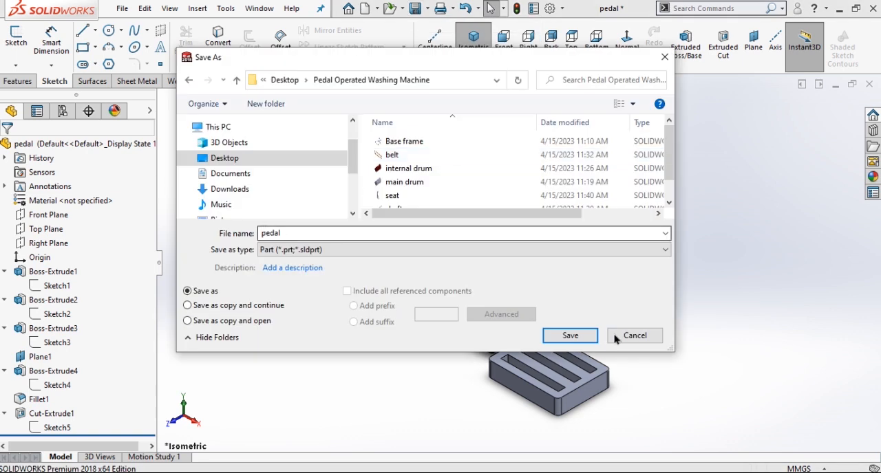
{"action": "left_click", "coordinate": [570, 336]}
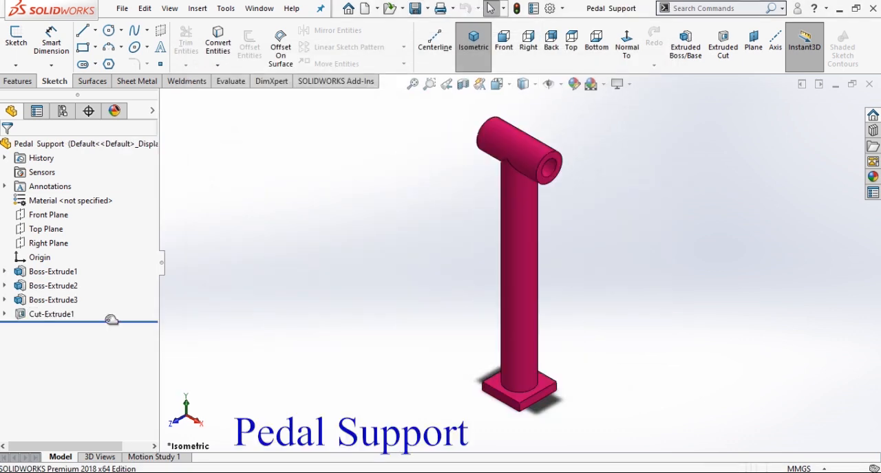
In the Pedal Support part, roll back to just after the first extrusion and open its square sketch for editing.
{"action": "left_click_drag", "start_coordinate": [111, 320], "coordinate": [117, 288]}
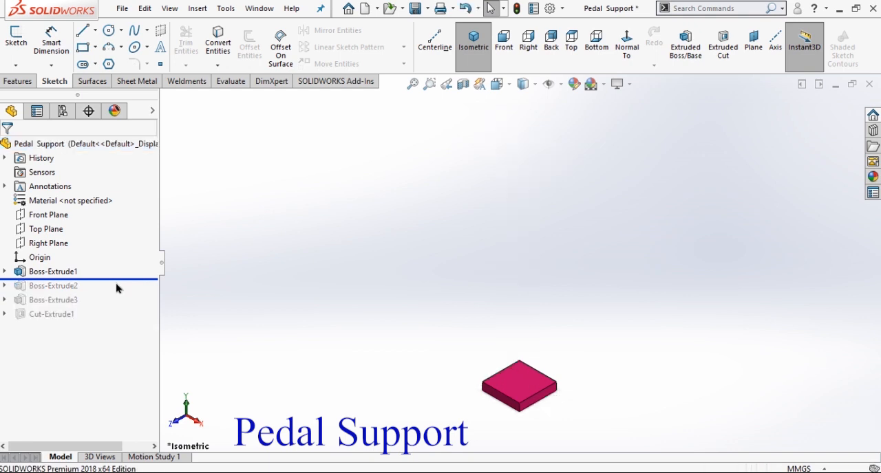
{"action": "left_click", "coordinate": [5, 272]}
{"action": "left_click", "coordinate": [53, 285]}
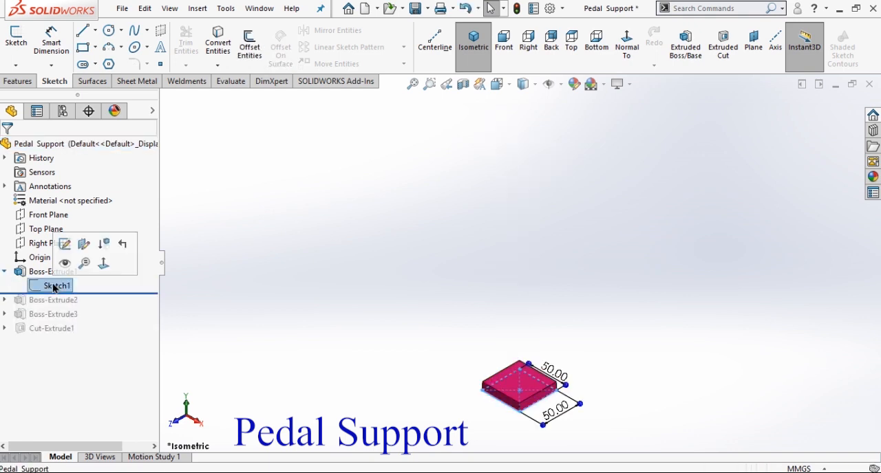
{"action": "left_click", "coordinate": [64, 245]}
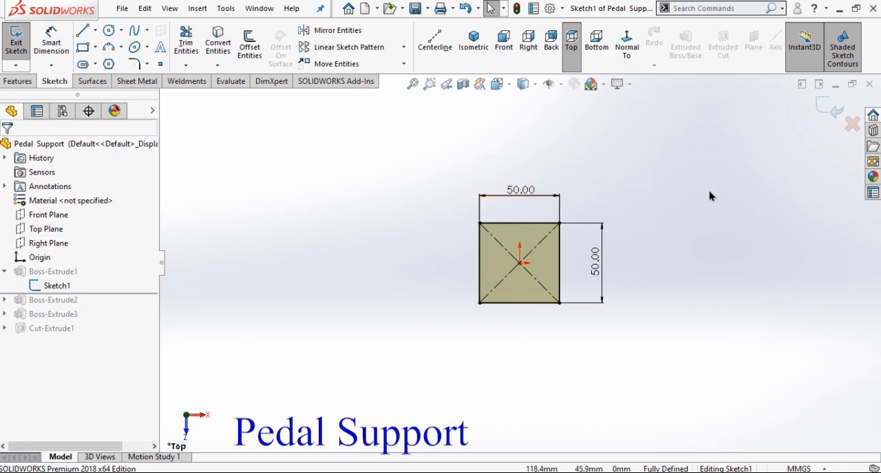
Check the side dimensions of the base plate's square, exit the sketch, and show the part in isometric view.
{"action": "scroll", "coordinate": [663, 267], "scroll_direction": "down", "scroll_amount": 1}
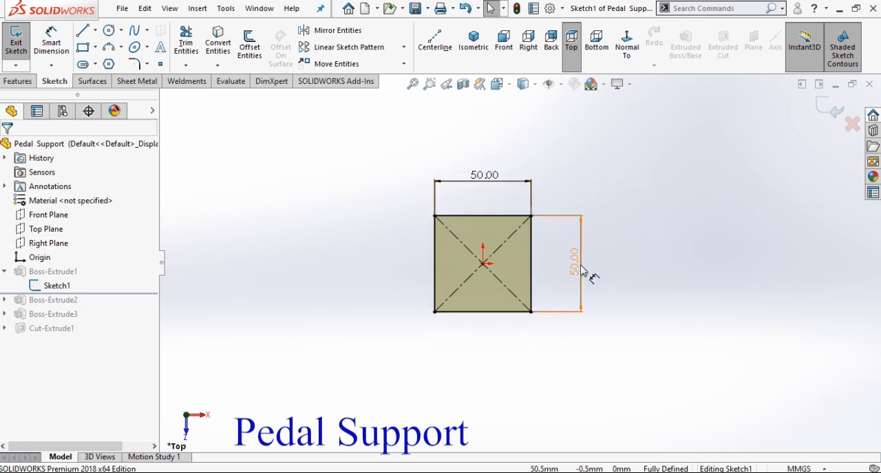
{"action": "left_click", "coordinate": [820, 113]}
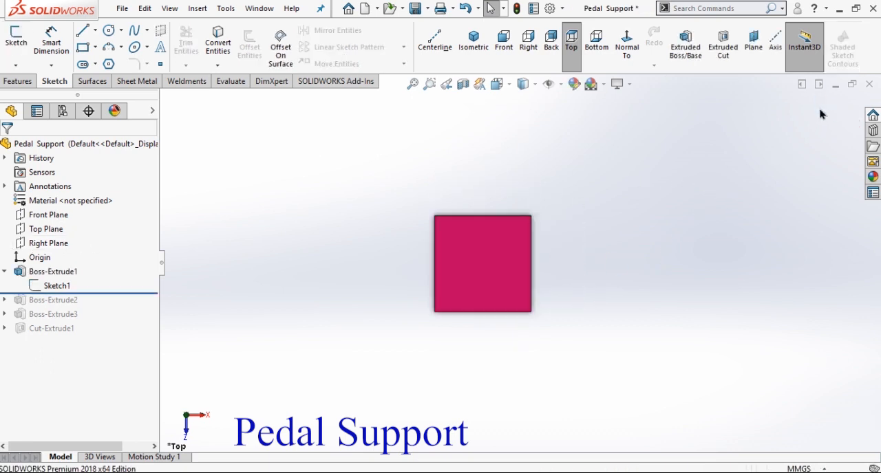
{"action": "left_click", "coordinate": [480, 50]}
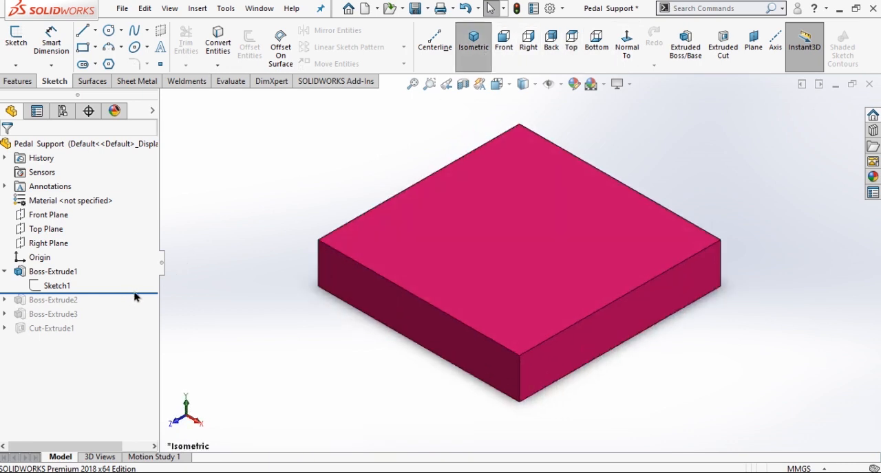
Roll the part forward to include the second extrusion and, in its circle sketch, move the diameter dimension closer to the circle.
{"action": "left_click_drag", "start_coordinate": [141, 294], "coordinate": [142, 306]}
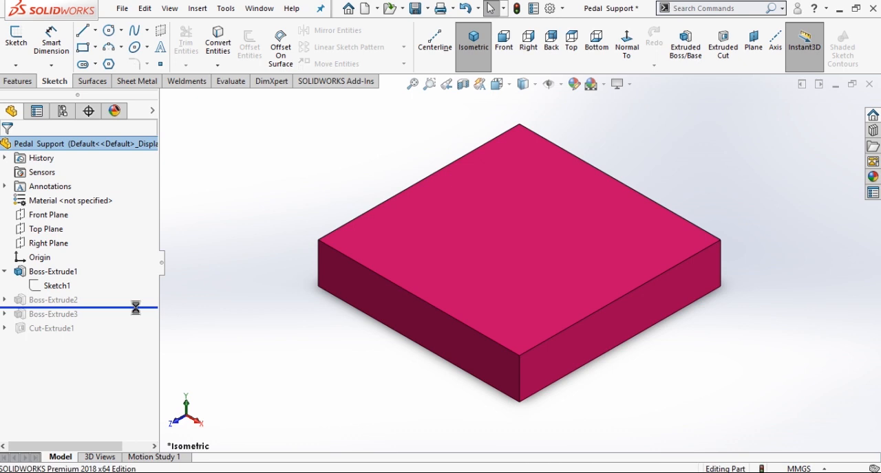
{"action": "left_click", "coordinate": [5, 300]}
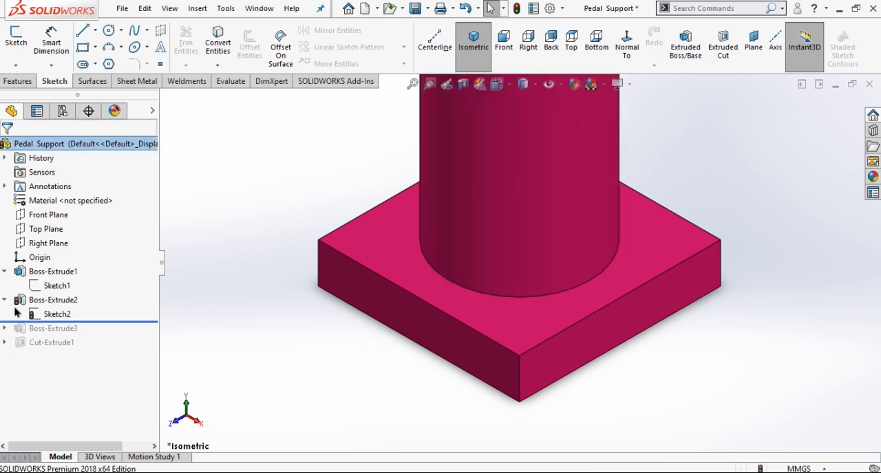
{"action": "left_click", "coordinate": [58, 315]}
{"action": "left_click", "coordinate": [70, 276]}
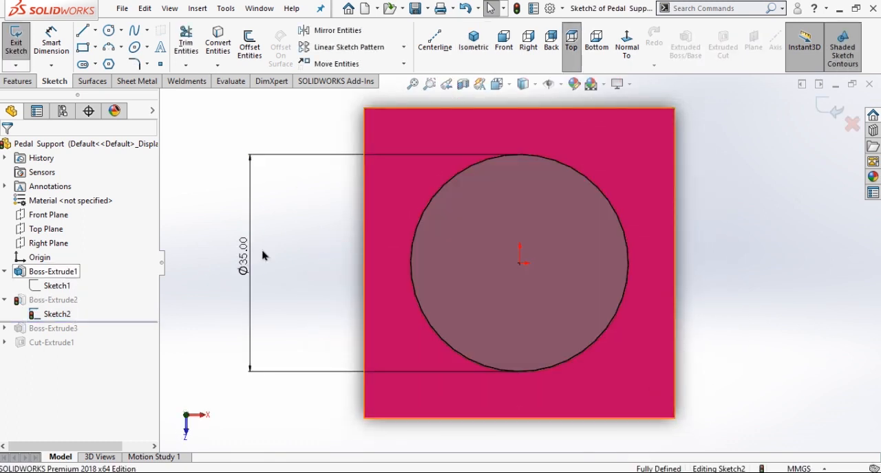
{"action": "left_click_drag", "start_coordinate": [243, 255], "coordinate": [265, 253]}
{"action": "left_click", "coordinate": [218, 213]}
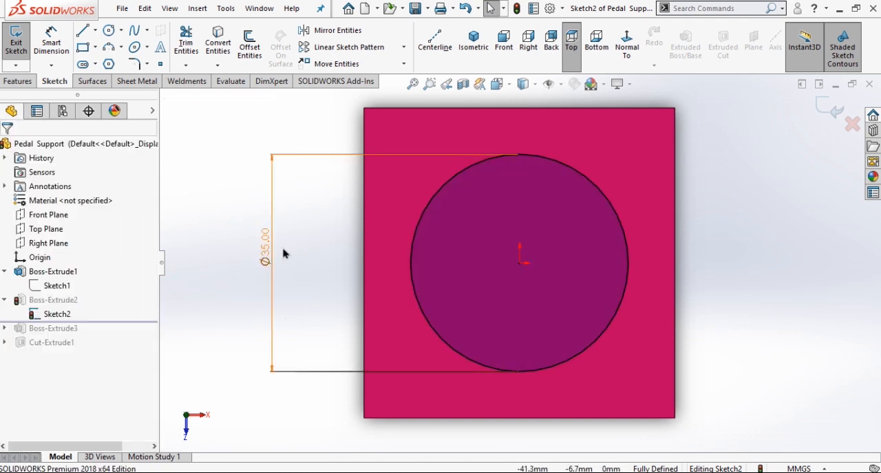
Exit the circle sketch, check the column extrusion's end condition and depth in isometric view, and accept the feature as is.
{"action": "left_click", "coordinate": [827, 112]}
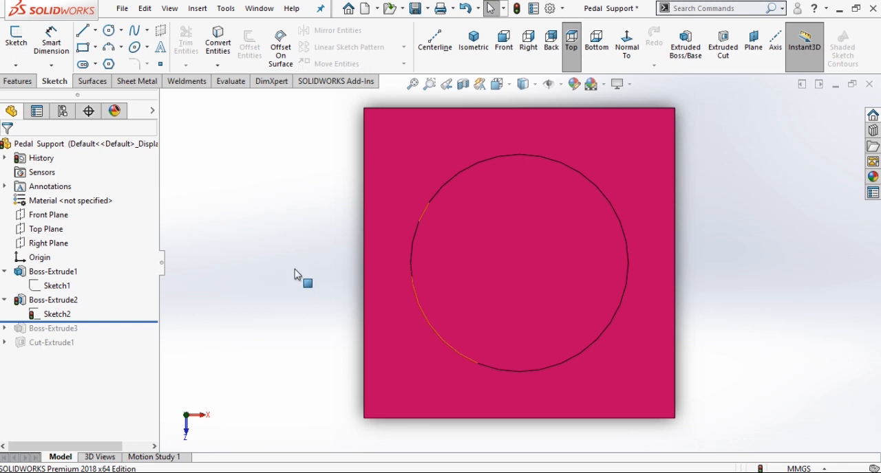
{"action": "left_click", "coordinate": [61, 303]}
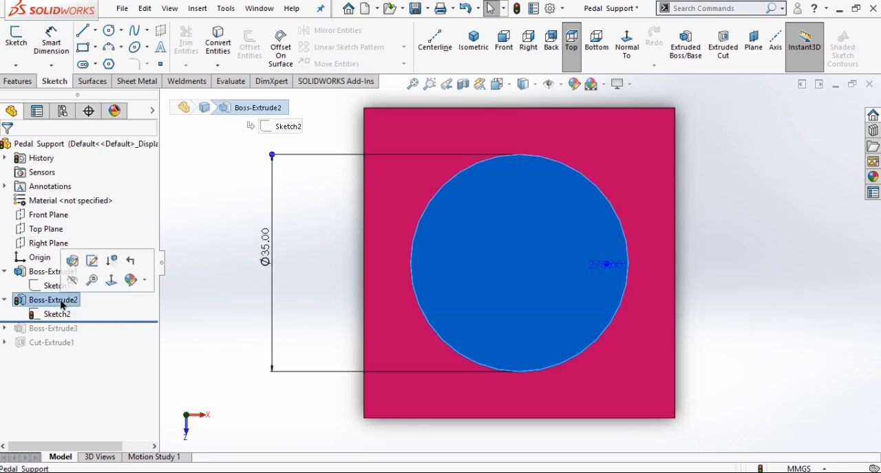
{"action": "left_click", "coordinate": [73, 262]}
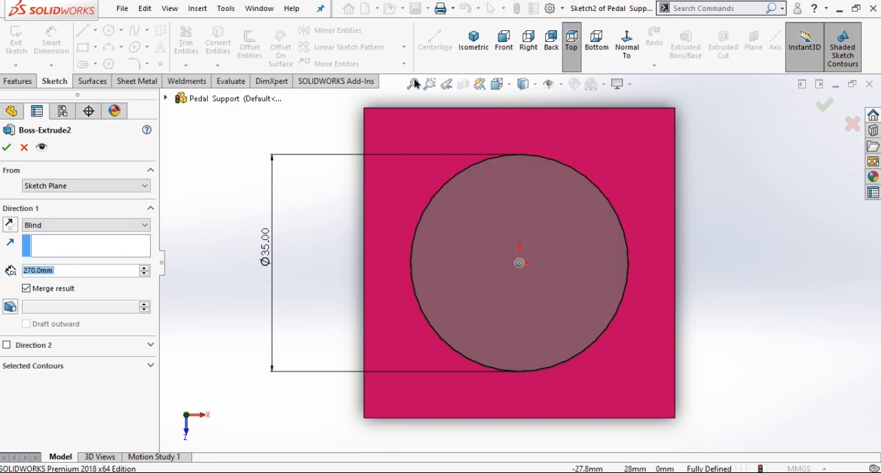
{"action": "left_click", "coordinate": [473, 38]}
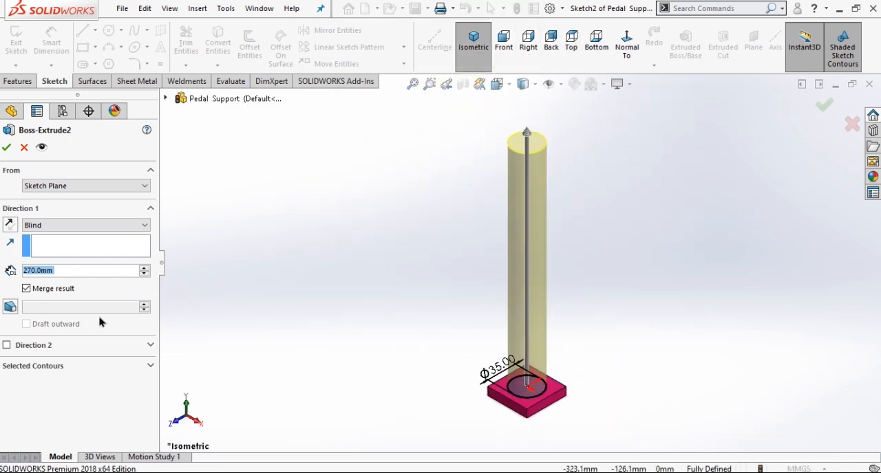
{"action": "left_click", "coordinate": [7, 147]}
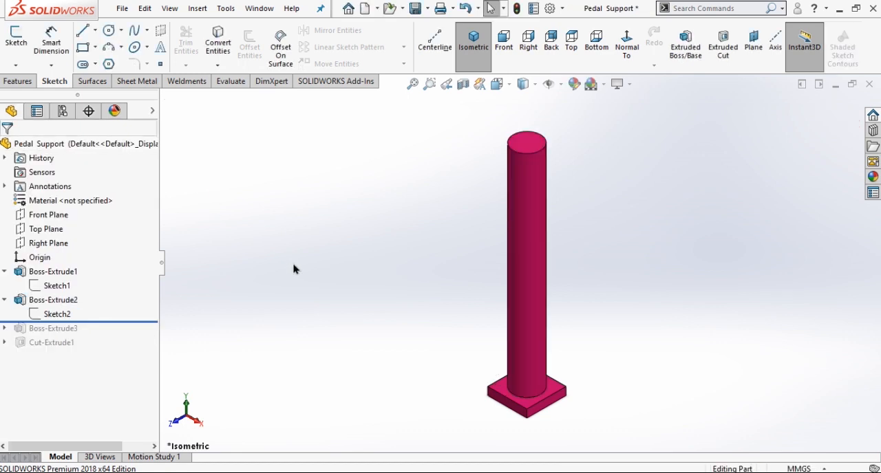
Roll the part forward to include the third extrusion and open its circle sketch for editing in the right view.
{"action": "left_click_drag", "start_coordinate": [111, 323], "coordinate": [114, 336]}
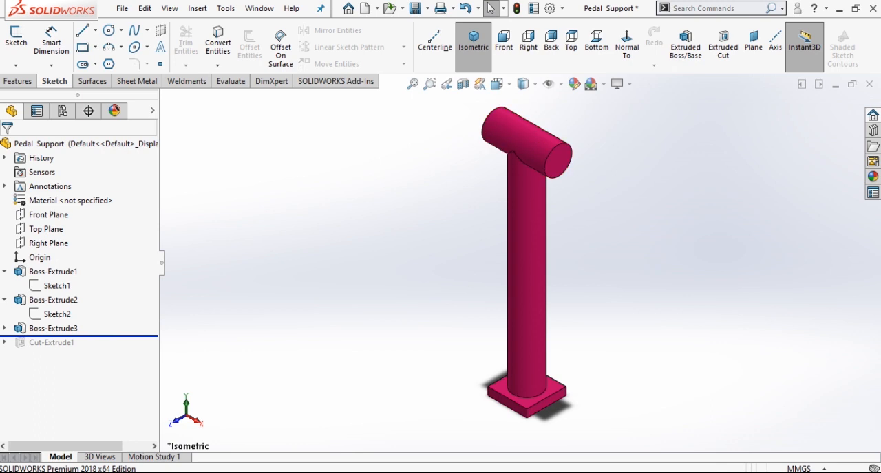
{"action": "left_click", "coordinate": [5, 330]}
{"action": "left_click", "coordinate": [48, 342]}
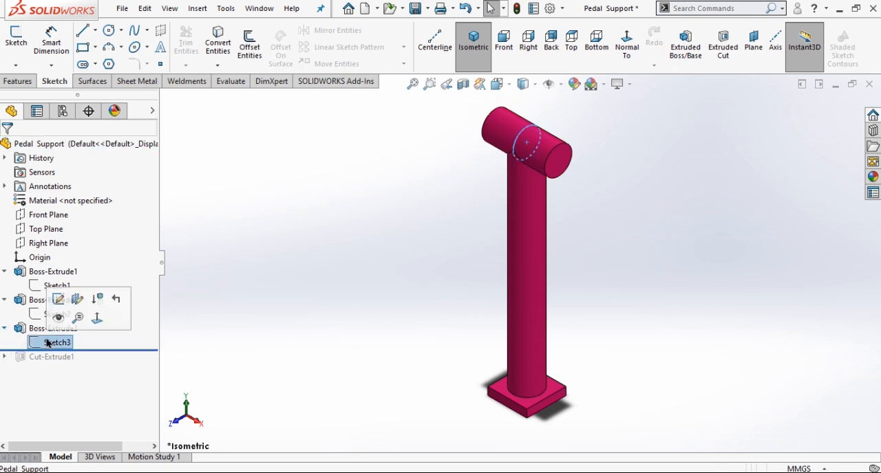
{"action": "left_click", "coordinate": [58, 299]}
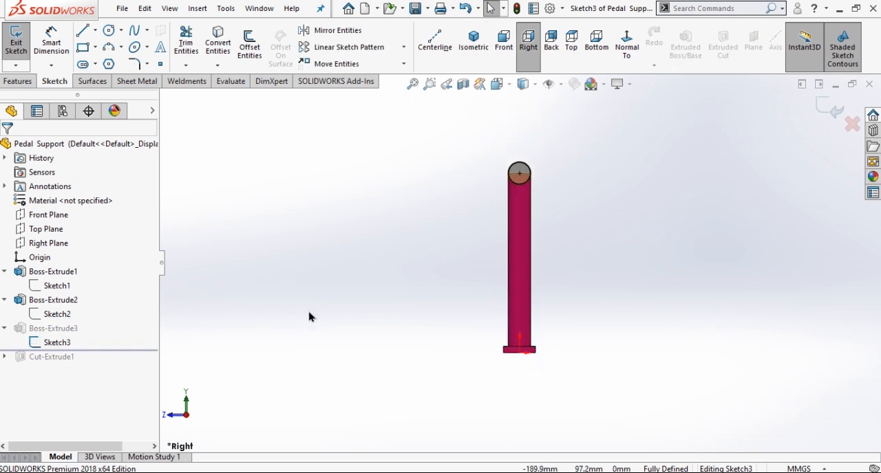
{"action": "left_click", "coordinate": [527, 42]}
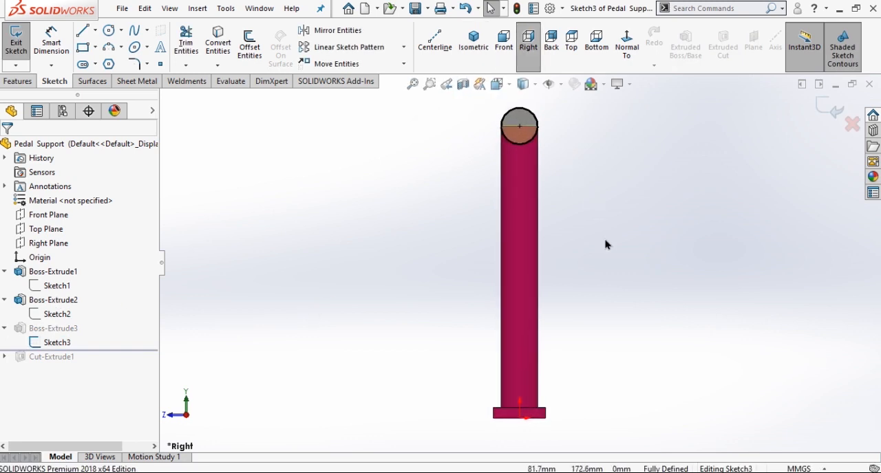
Check the circle's diameter at the column's upper end with Smart Dimension, discard the dimension, and exit the sketch.
{"action": "scroll", "coordinate": [550, 138], "scroll_direction": "down", "scroll_amount": 6}
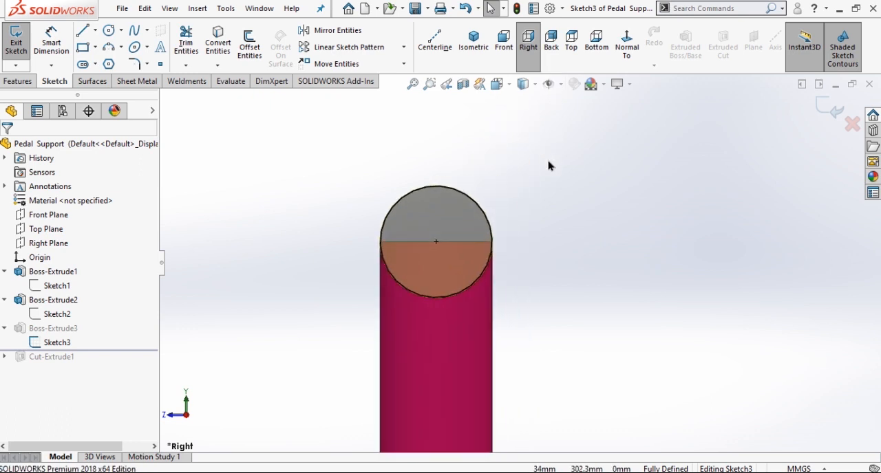
{"action": "scroll", "coordinate": [553, 184], "scroll_direction": "up", "scroll_amount": 8}
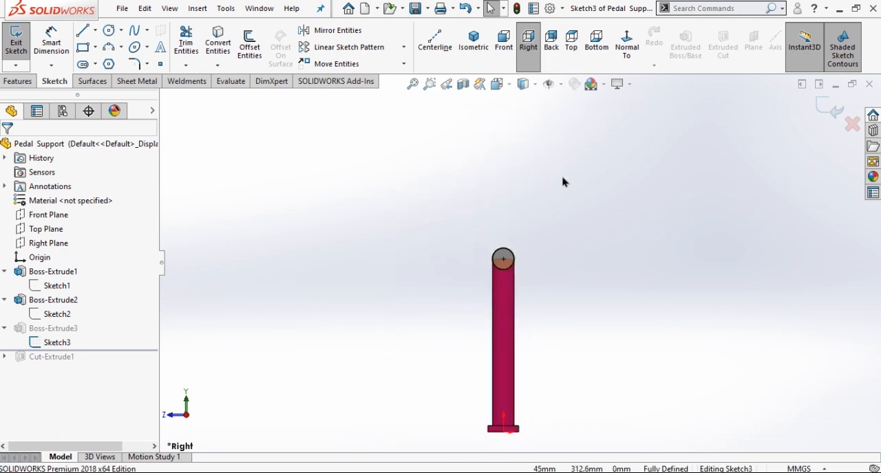
{"action": "scroll", "coordinate": [555, 317], "scroll_direction": "down", "scroll_amount": 3}
{"action": "left_click", "coordinate": [52, 46]}
{"action": "left_click", "coordinate": [468, 199]}
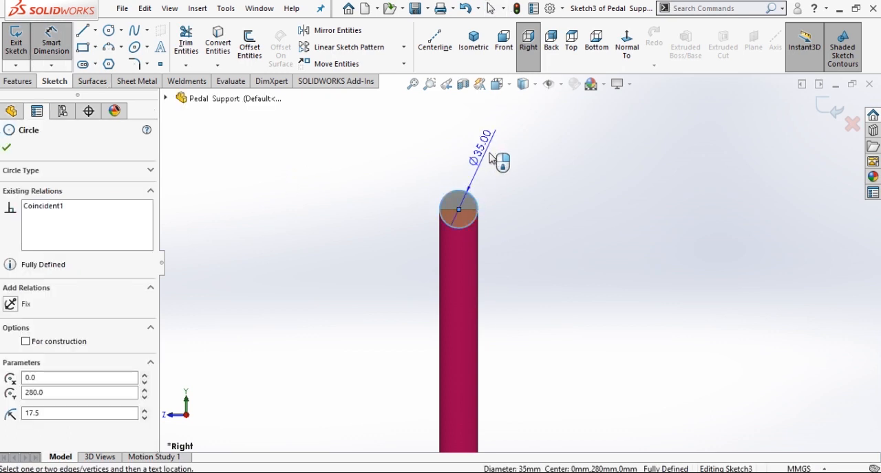
{"action": "left_click", "coordinate": [515, 179]}
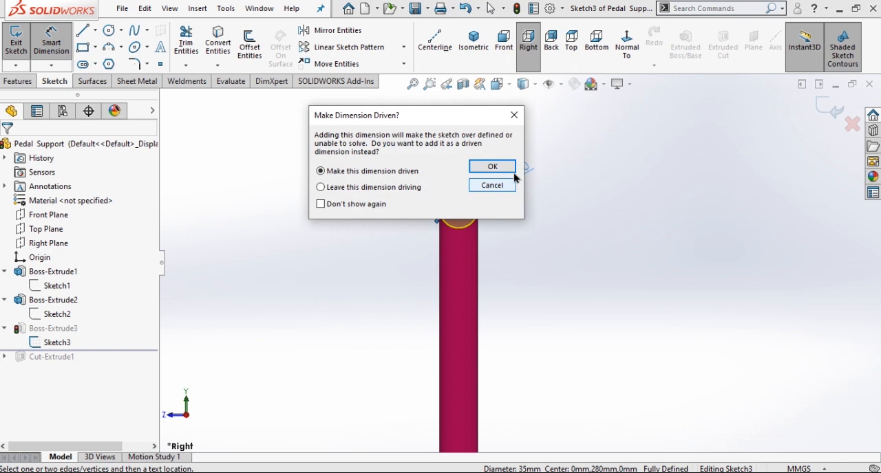
{"action": "left_click", "coordinate": [513, 115]}
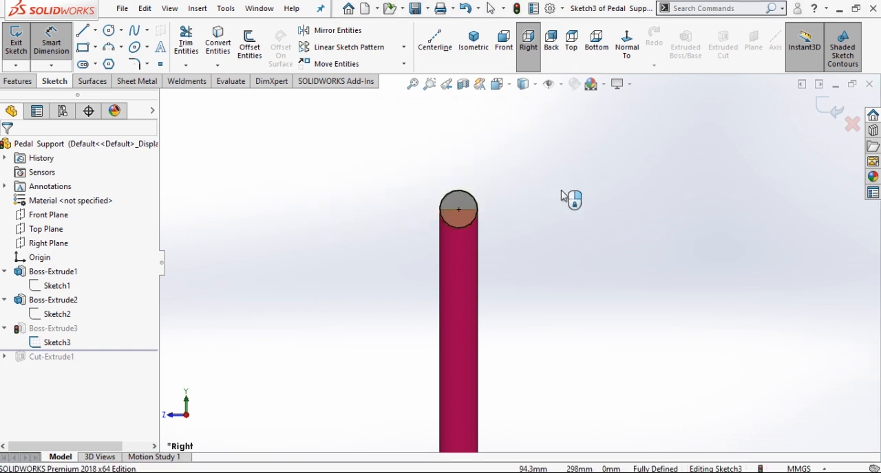
{"action": "left_click", "coordinate": [835, 117]}
Check the horizontal cylinder's extrusion type and depth in isometric view, and accept the feature as is.
{"action": "left_click", "coordinate": [472, 41]}
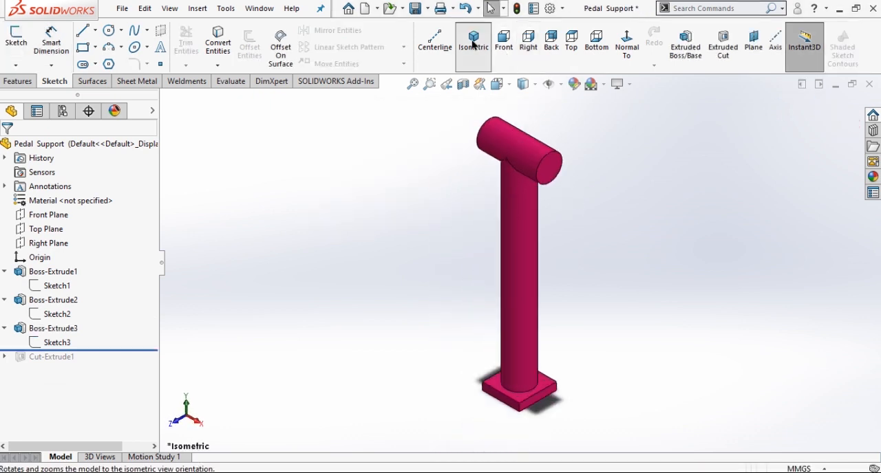
{"action": "left_click", "coordinate": [51, 329]}
{"action": "left_click", "coordinate": [61, 292]}
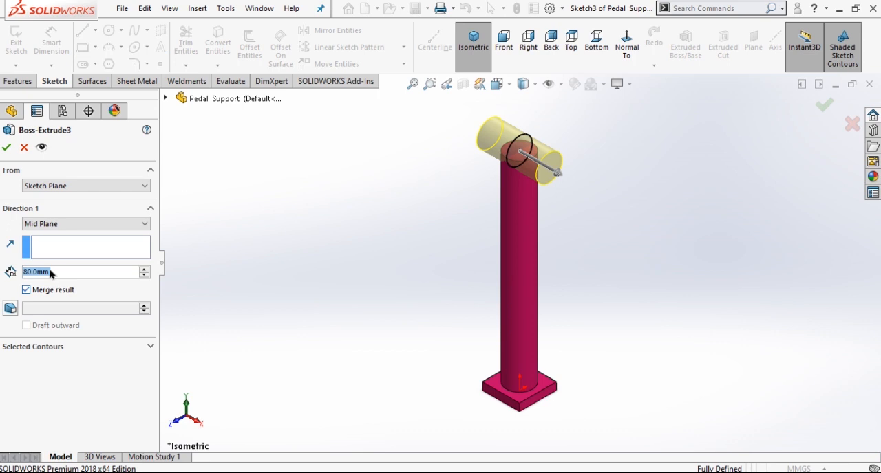
{"action": "left_click", "coordinate": [5, 149]}
Roll the part forward to include the extruded cut, check the hole diameter in its sketch, and exit the sketch.
{"action": "left_click_drag", "start_coordinate": [101, 356], "coordinate": [100, 372]}
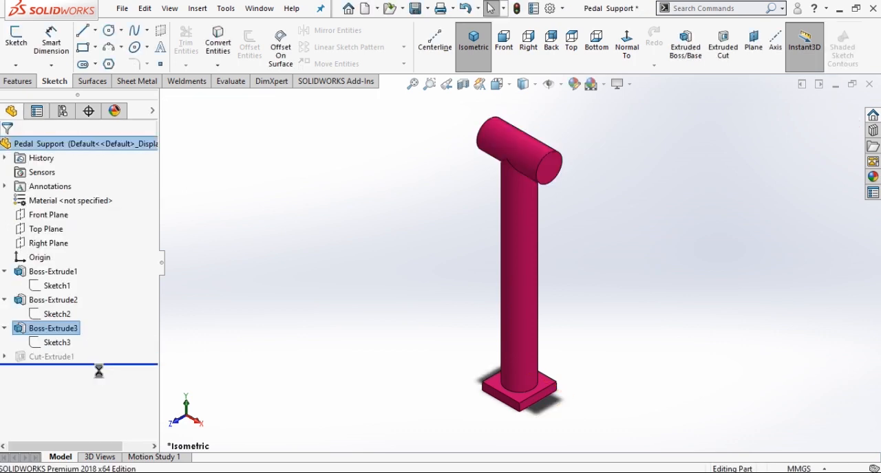
{"action": "left_click", "coordinate": [5, 356]}
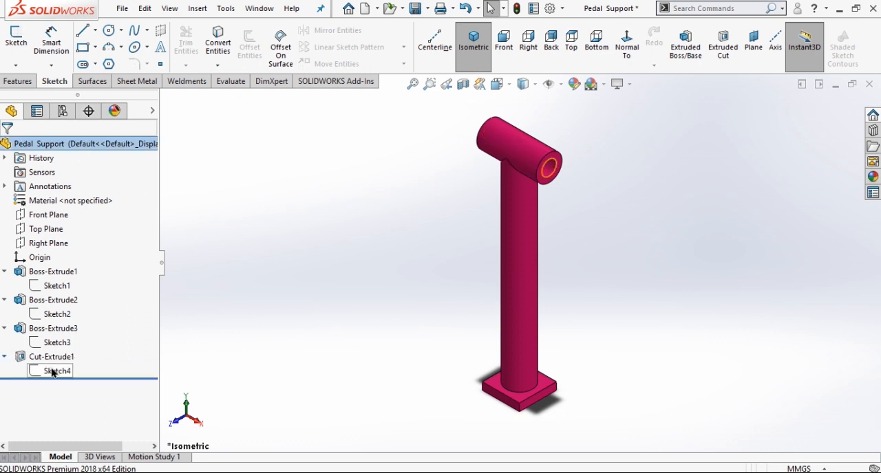
{"action": "left_click", "coordinate": [55, 371]}
{"action": "left_click", "coordinate": [64, 330]}
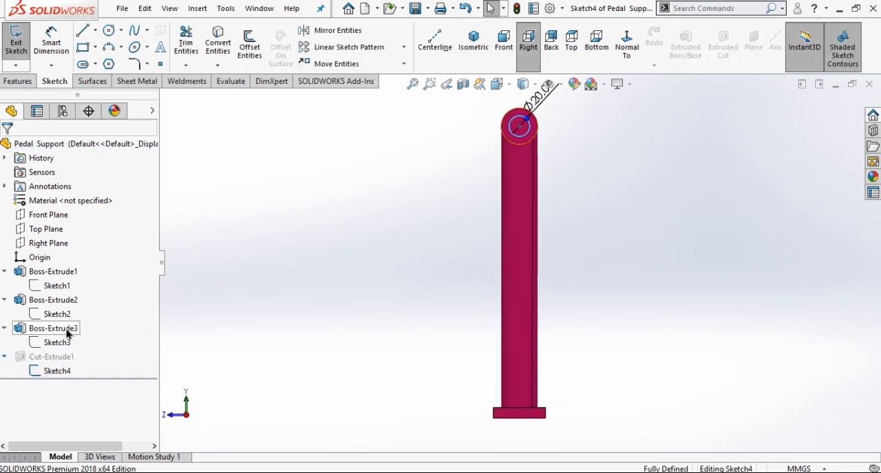
{"action": "scroll", "coordinate": [304, 346], "scroll_direction": "up", "scroll_amount": 2}
{"action": "scroll", "coordinate": [572, 147], "scroll_direction": "down", "scroll_amount": 3}
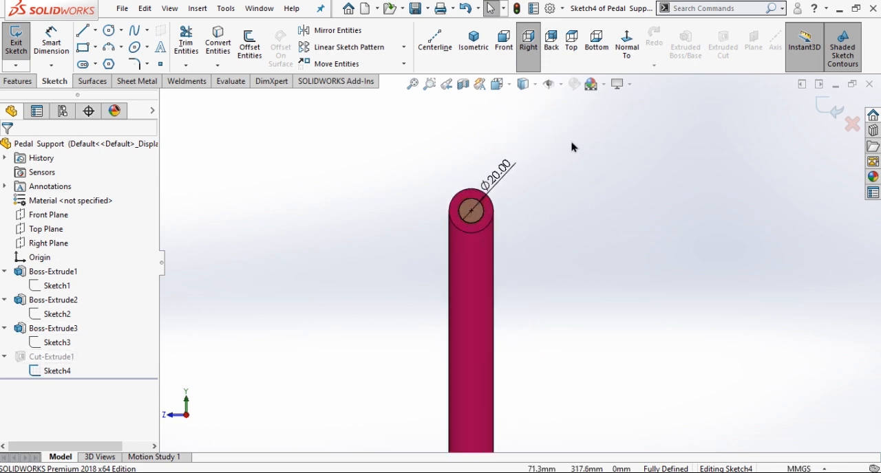
{"action": "left_click", "coordinate": [828, 110]}
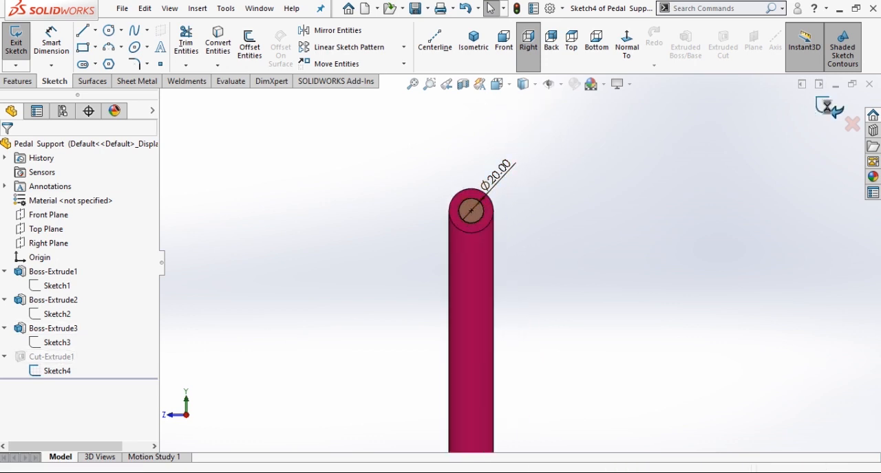
Check the end condition of the hole's extruded cut in isometric view, and accept the feature as is.
{"action": "left_click", "coordinate": [62, 357]}
{"action": "left_click", "coordinate": [75, 318]}
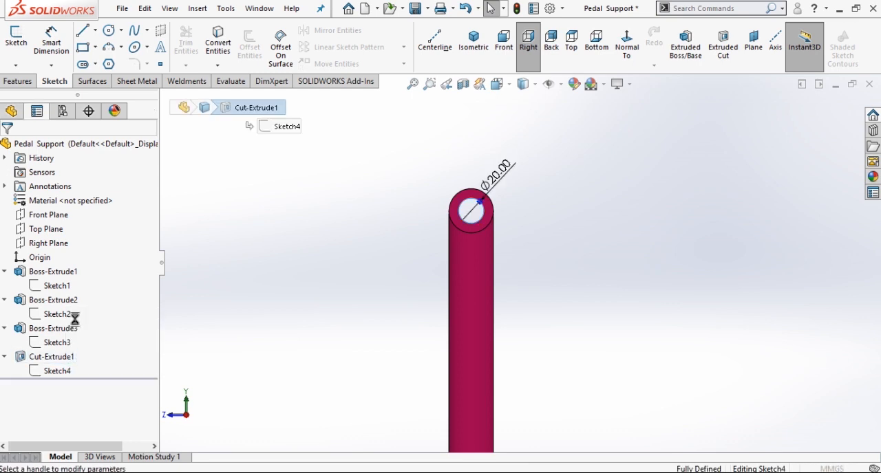
{"action": "left_click", "coordinate": [481, 44]}
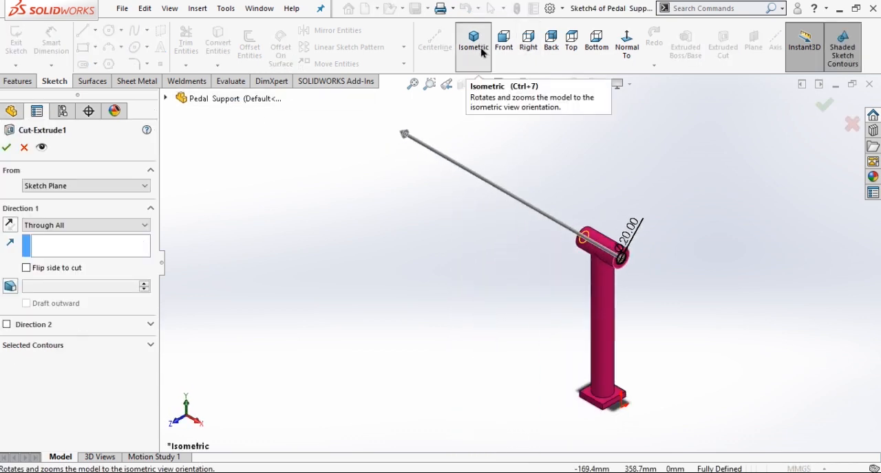
{"action": "left_click", "coordinate": [6, 147]}
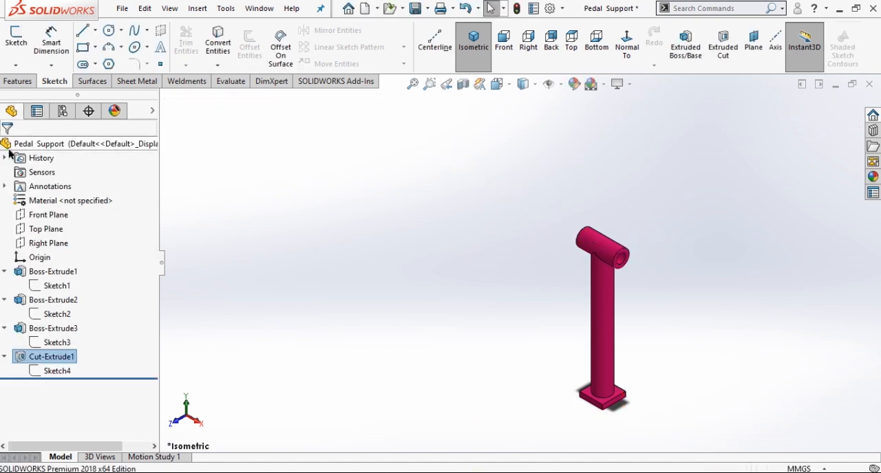
Save the Pedal Support part using Save As.
{"action": "left_click", "coordinate": [427, 8]}
{"action": "left_click", "coordinate": [436, 39]}
{"action": "left_click", "coordinate": [570, 337]}
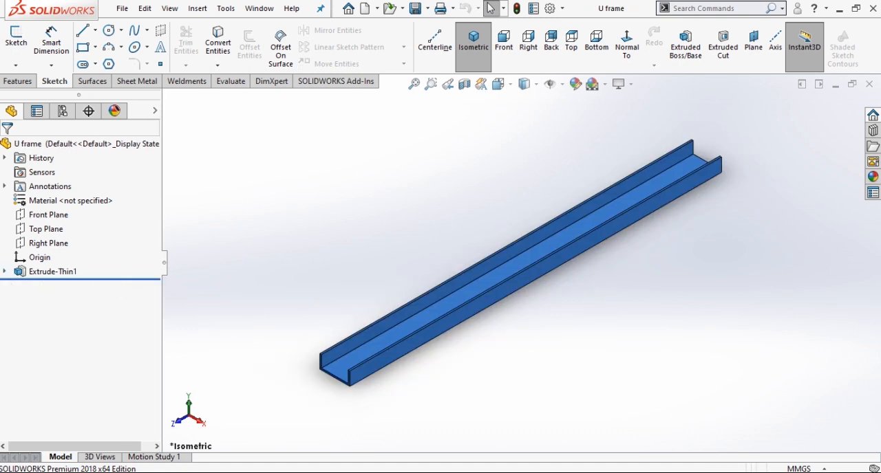
In the U frame part, open the thin extrusion's U-shaped sketch, check its height and width dimensions, and exit the sketch.
{"action": "left_click", "coordinate": [4, 272]}
{"action": "left_click", "coordinate": [52, 288]}
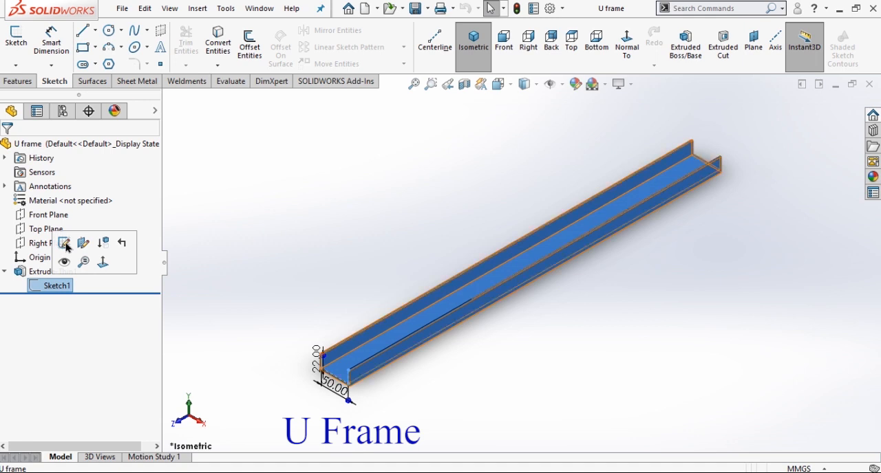
{"action": "left_click", "coordinate": [65, 244]}
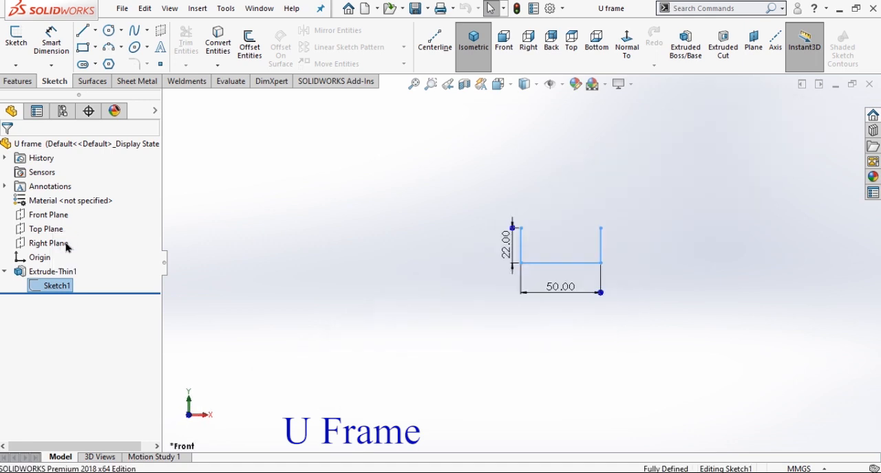
{"action": "scroll", "coordinate": [690, 245], "scroll_direction": "down", "scroll_amount": 5}
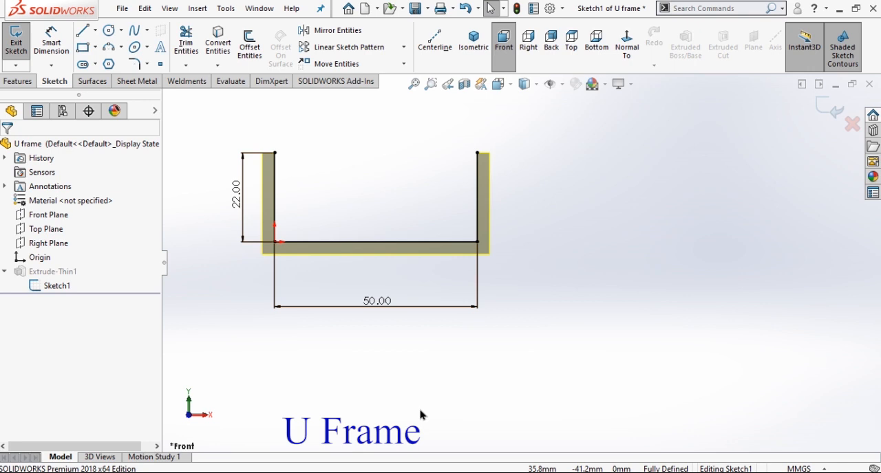
{"action": "left_click", "coordinate": [830, 112]}
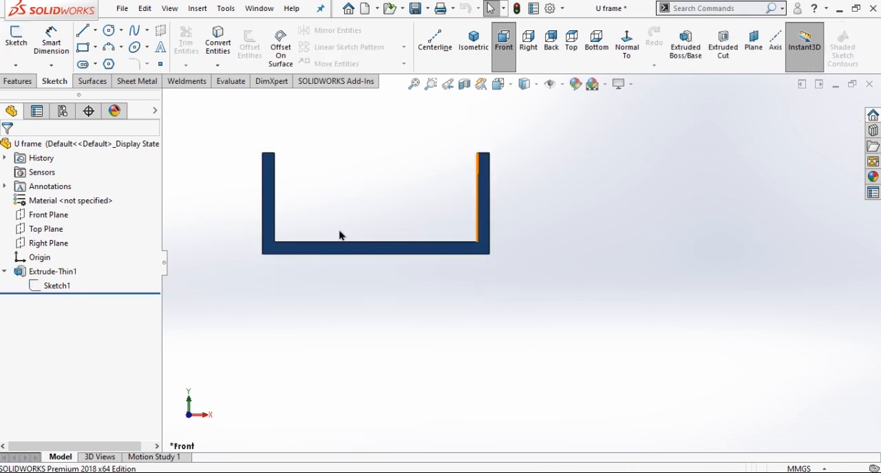
Edit the U frame's thin extrusion and reverse its Direction 1.
{"action": "left_click", "coordinate": [54, 275]}
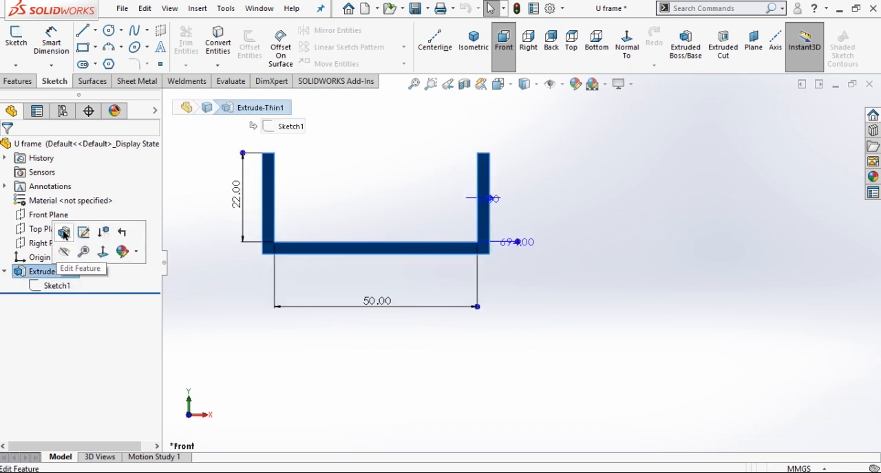
{"action": "left_click", "coordinate": [62, 230]}
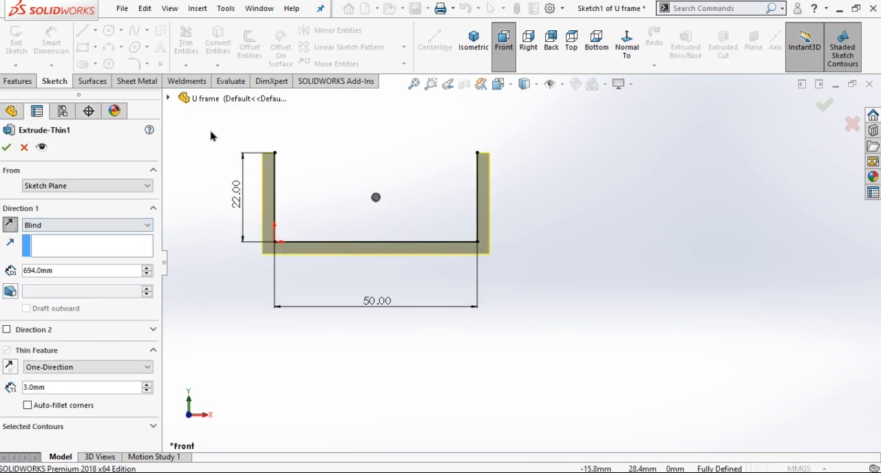
{"action": "left_click", "coordinate": [10, 228]}
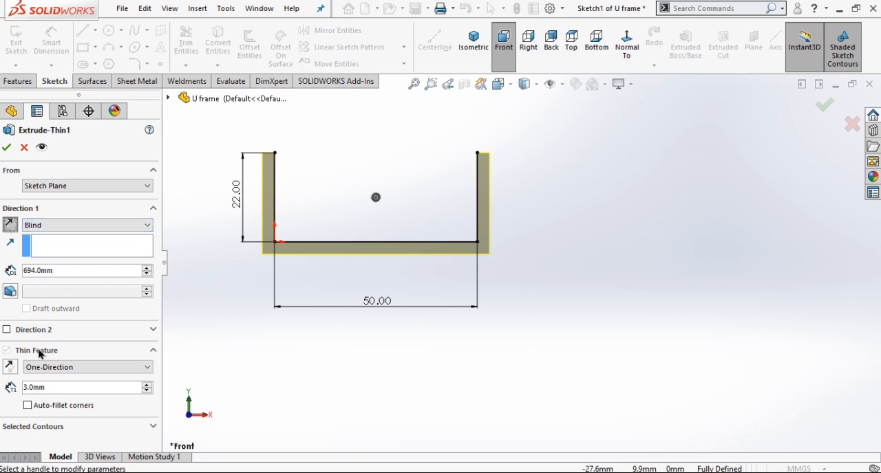
Flip the thin wall to the inside of the U profile and back to the outside.
{"action": "left_click", "coordinate": [13, 375]}
{"action": "left_click", "coordinate": [13, 375]}
{"action": "left_click", "coordinate": [13, 374]}
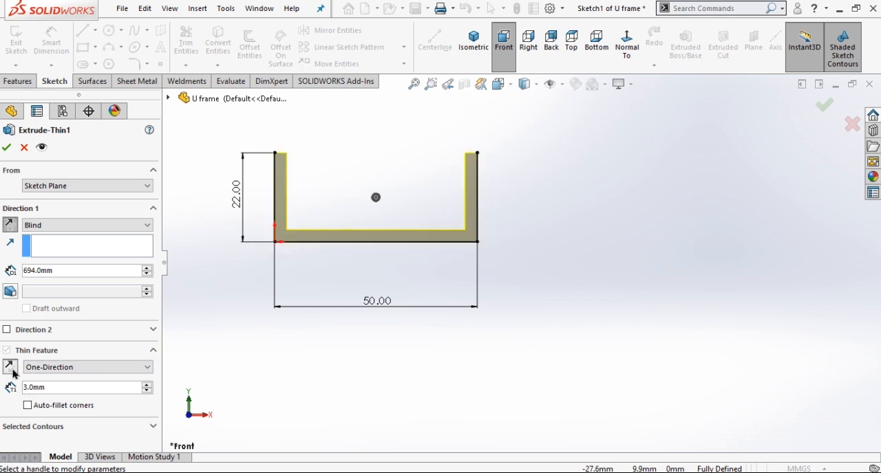
{"action": "left_click", "coordinate": [11, 374]}
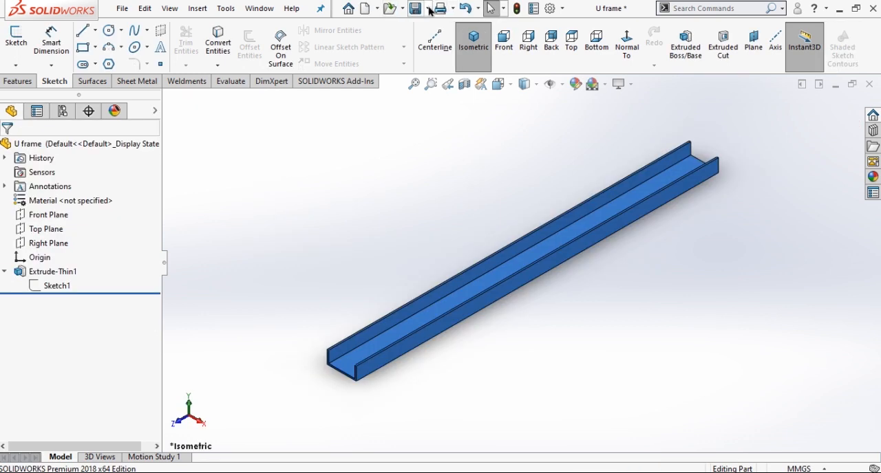
Save the U frame part in the Pedal Operated Washing Machine folder using Save As.
{"action": "left_click", "coordinate": [429, 9]}
{"action": "left_click", "coordinate": [433, 39]}
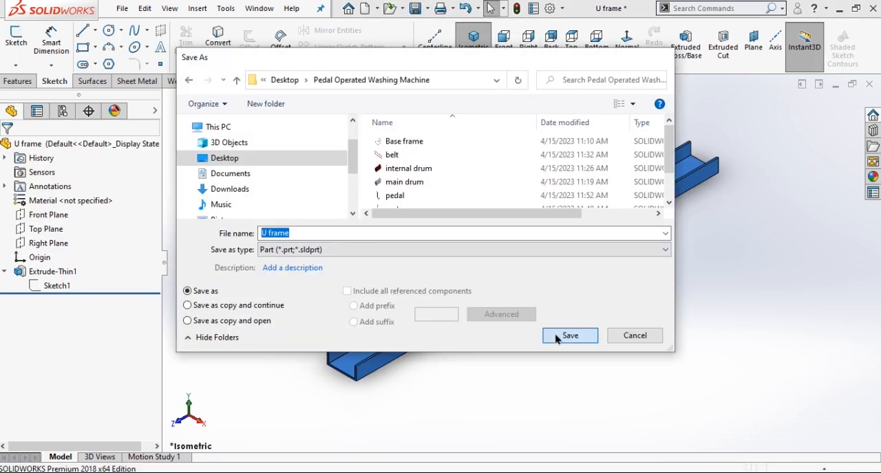
{"action": "left_click", "coordinate": [570, 336]}
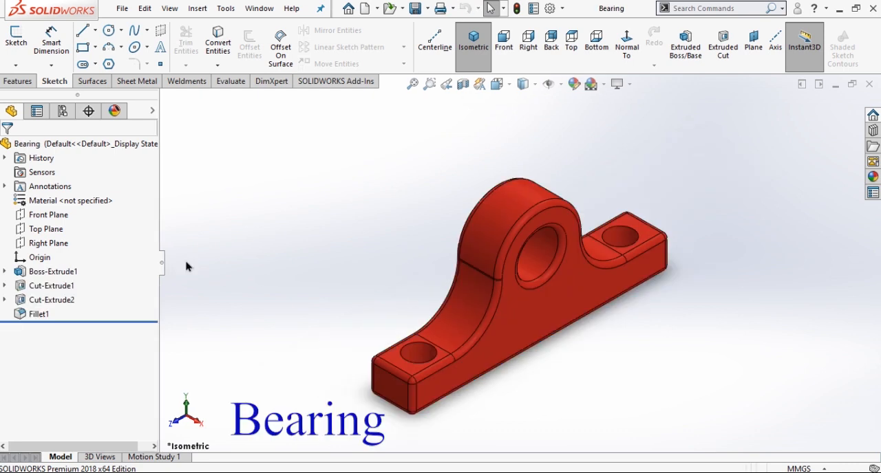
Roll the Bearing part back to its base extrusion, open that extrusion's sketch and set the central hole's diameter to 15 mm.
{"action": "left_click_drag", "start_coordinate": [103, 319], "coordinate": [101, 291]}
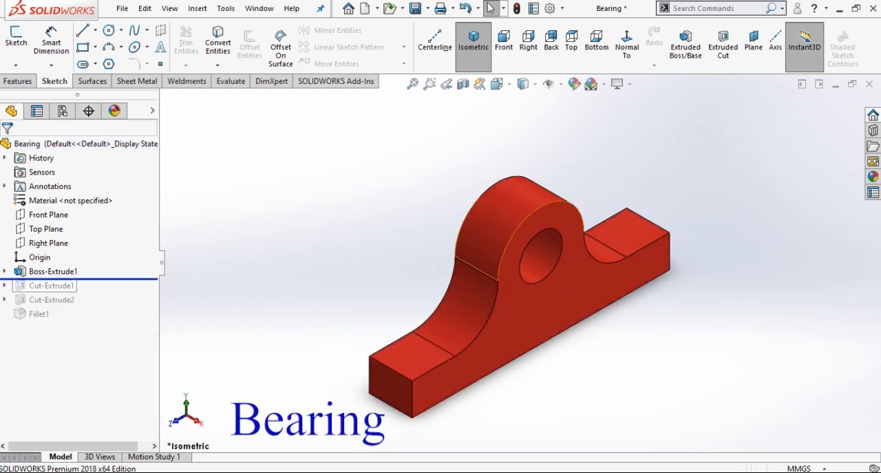
{"action": "left_click", "coordinate": [5, 271]}
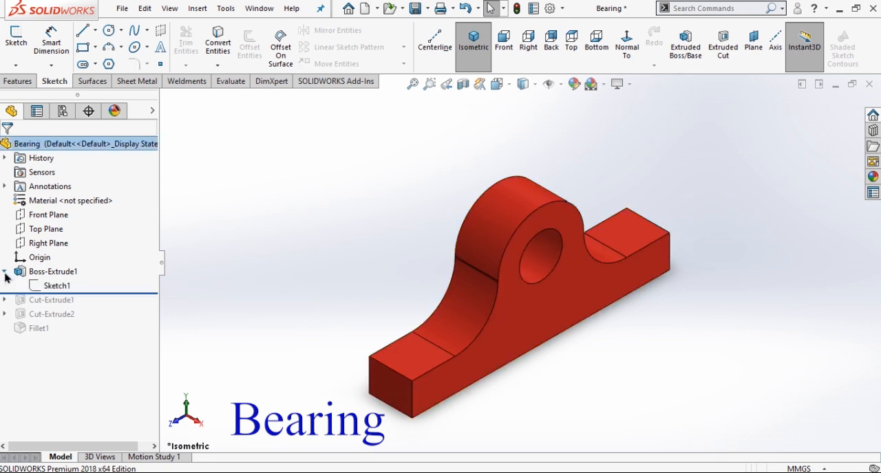
{"action": "left_click", "coordinate": [65, 288]}
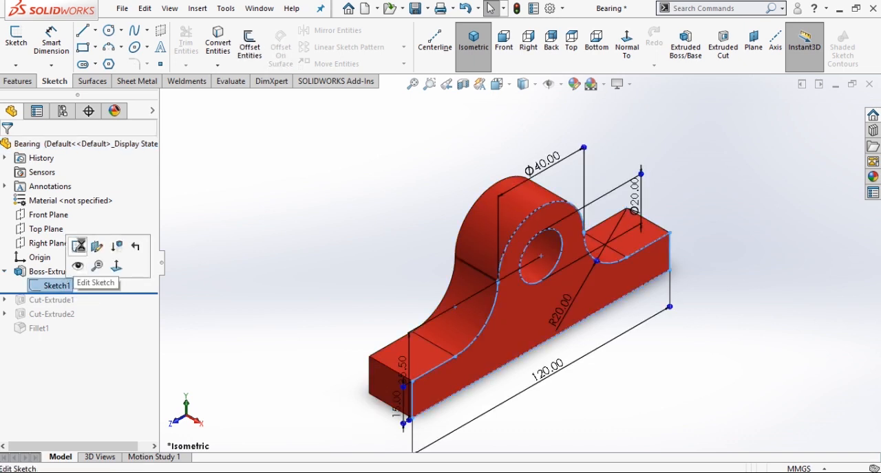
{"action": "left_click", "coordinate": [77, 246]}
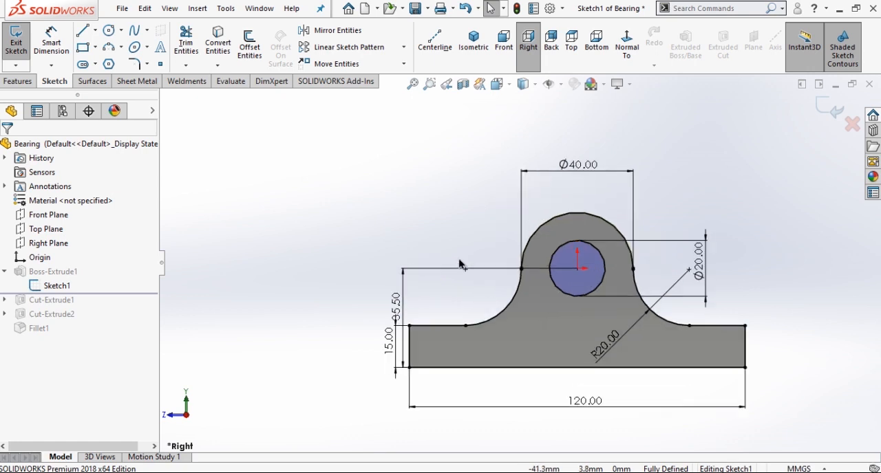
{"action": "double_click", "coordinate": [702, 265]}
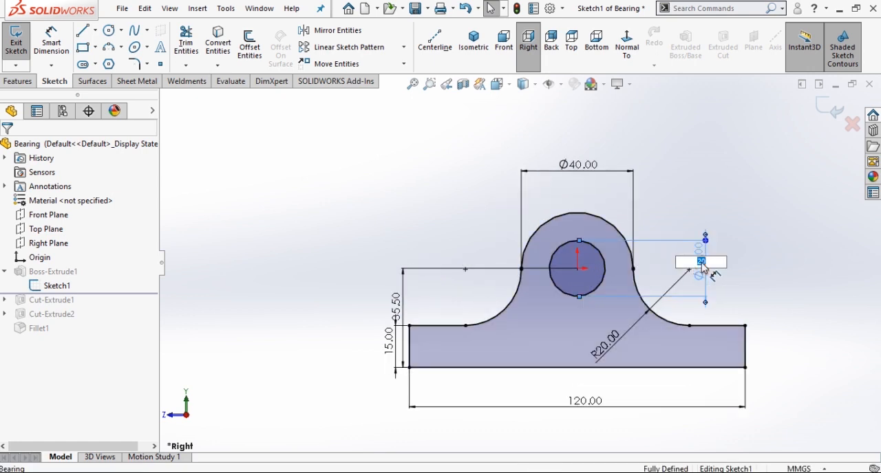
{"action": "type", "text": "15"}
{"action": "key", "text": "Return"}
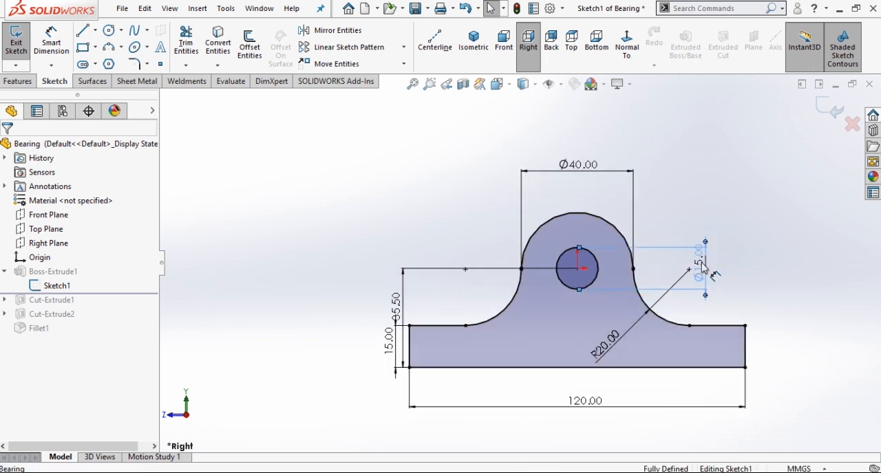
{"action": "left_click", "coordinate": [697, 211]}
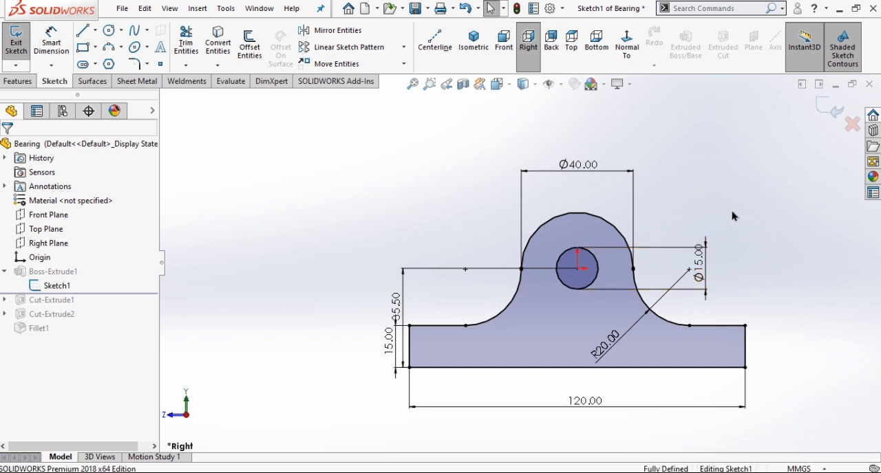
Reposition the arc radius and base height dimensions clear of the other dimensions, then exit the sketch and restore the isometric view.
{"action": "left_click_drag", "start_coordinate": [607, 347], "coordinate": [598, 344]}
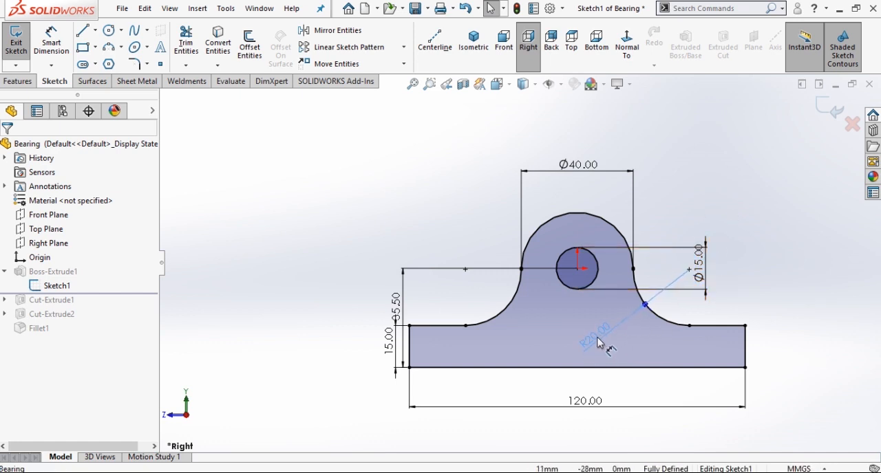
{"action": "left_click", "coordinate": [788, 277]}
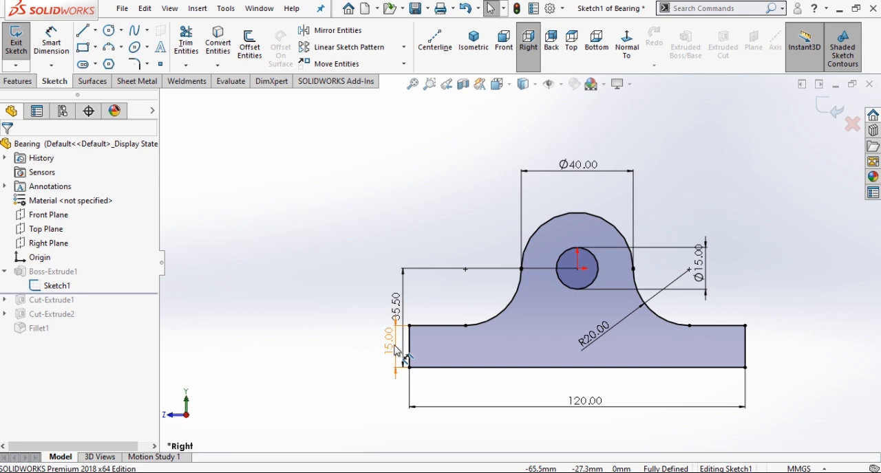
{"action": "left_click_drag", "start_coordinate": [395, 351], "coordinate": [370, 349]}
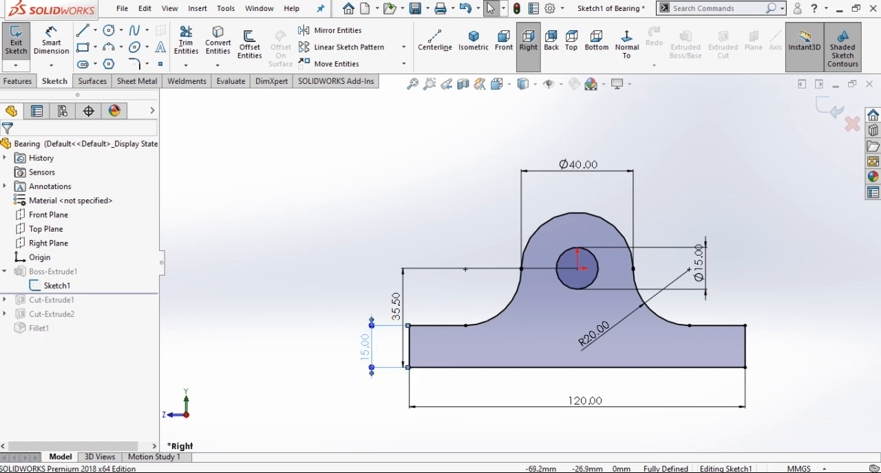
{"action": "left_click", "coordinate": [320, 336]}
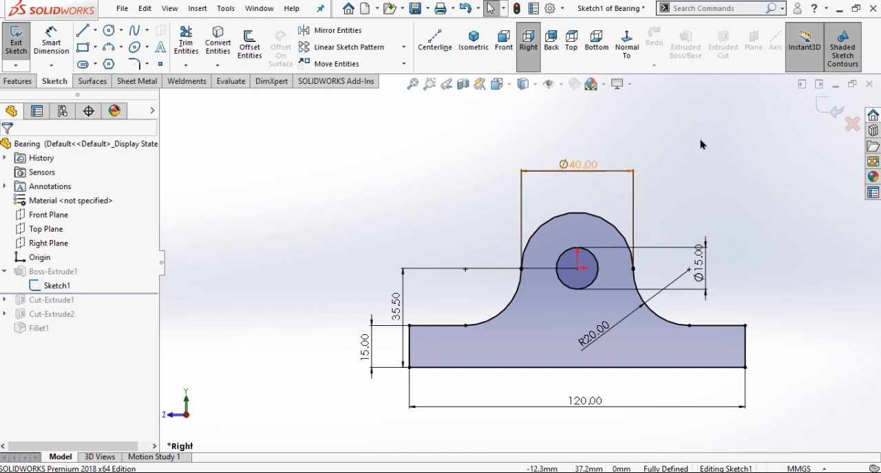
{"action": "left_click", "coordinate": [829, 112]}
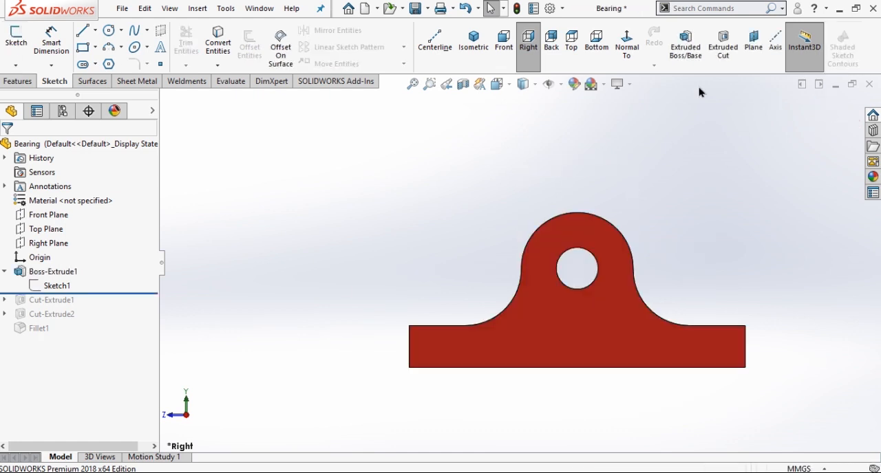
{"action": "left_click", "coordinate": [473, 38]}
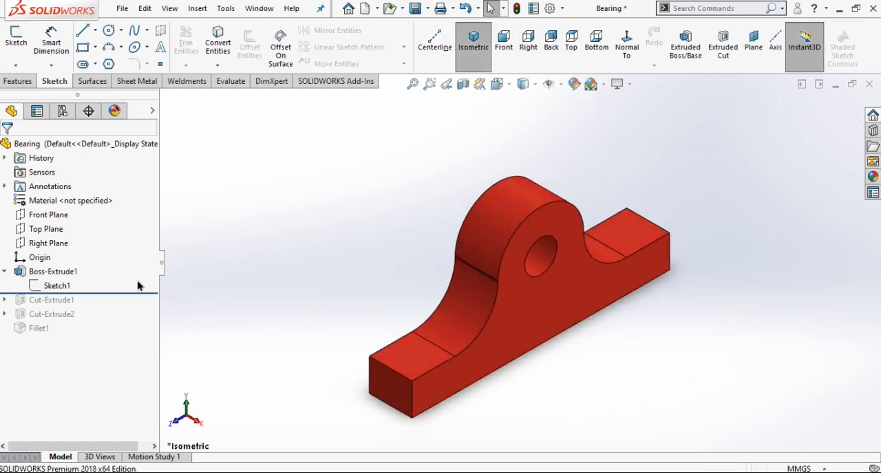
Roll the Bearing forward to include the mounting-hole cut and open that cut's sketch for editing.
{"action": "left_click_drag", "start_coordinate": [120, 292], "coordinate": [125, 305]}
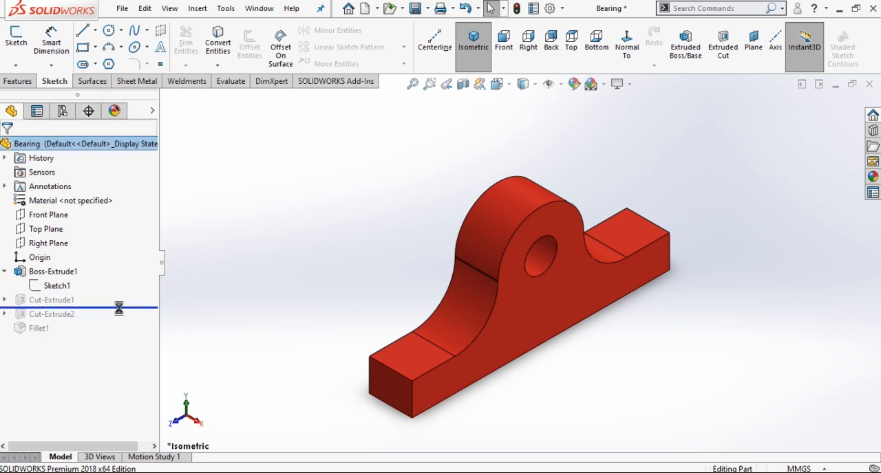
{"action": "left_click", "coordinate": [5, 300]}
{"action": "left_click", "coordinate": [59, 314]}
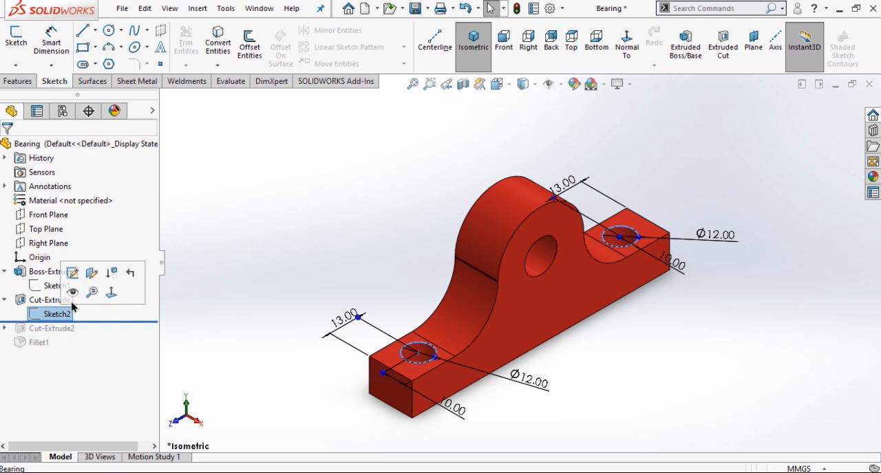
{"action": "left_click", "coordinate": [72, 276]}
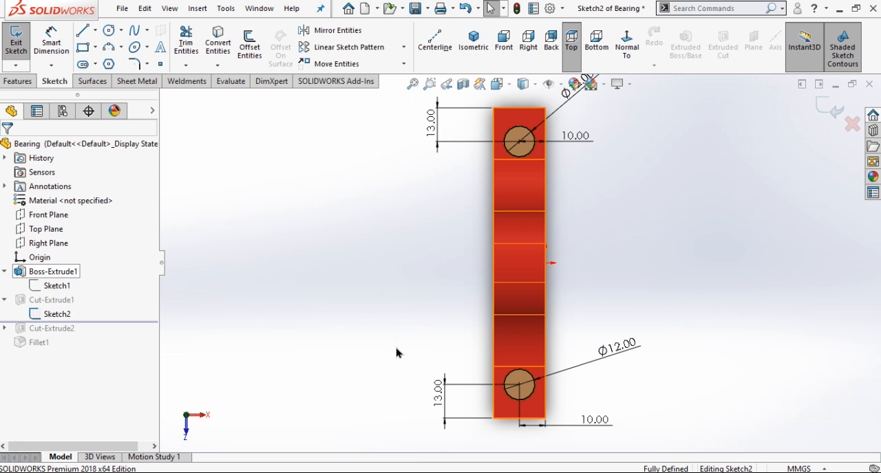
Move the 10 mm, 12 mm diameter and 13 mm dimensions of the upper mounting hole to clearer positions around it.
{"action": "scroll", "coordinate": [350, 276], "scroll_direction": "up", "scroll_amount": 3}
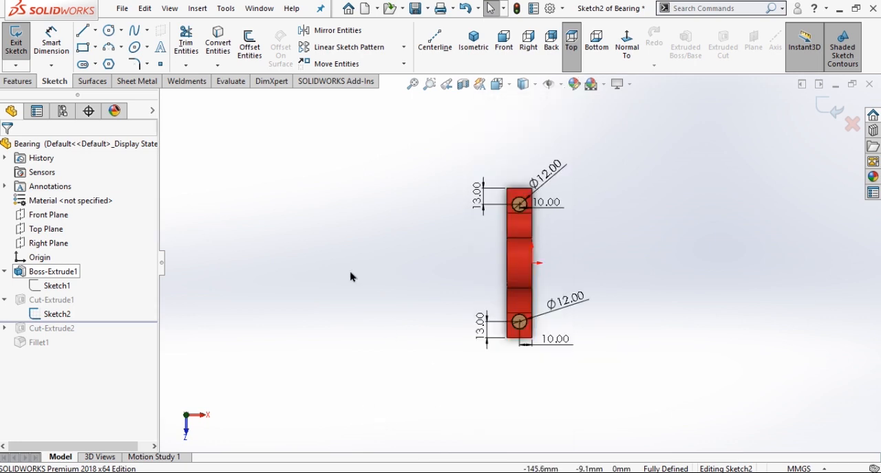
{"action": "scroll", "coordinate": [447, 259], "scroll_direction": "up", "scroll_amount": 1}
{"action": "scroll", "coordinate": [544, 159], "scroll_direction": "down", "scroll_amount": 5}
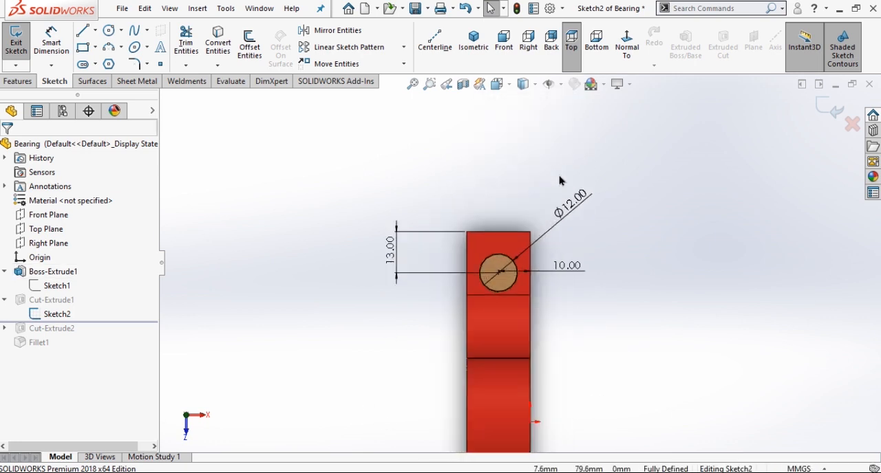
{"action": "left_click_drag", "start_coordinate": [566, 325], "coordinate": [493, 252]}
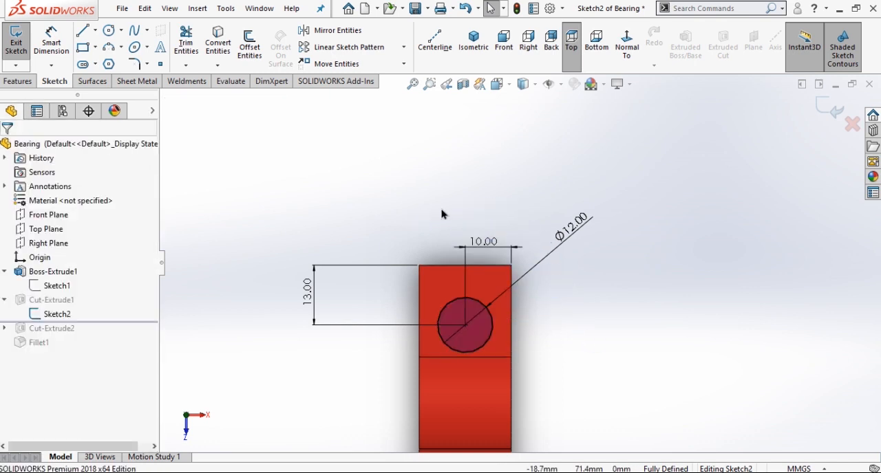
{"action": "left_click_drag", "start_coordinate": [574, 240], "coordinate": [580, 300]}
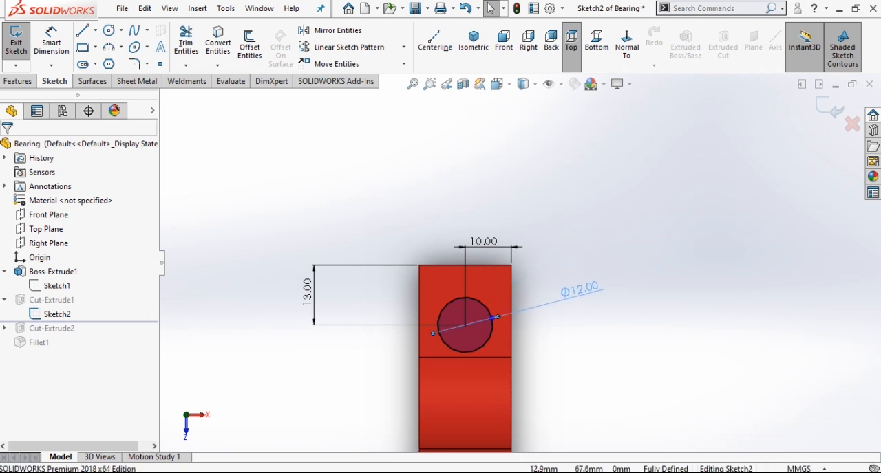
{"action": "left_click", "coordinate": [447, 191]}
{"action": "left_click_drag", "start_coordinate": [308, 299], "coordinate": [378, 322]}
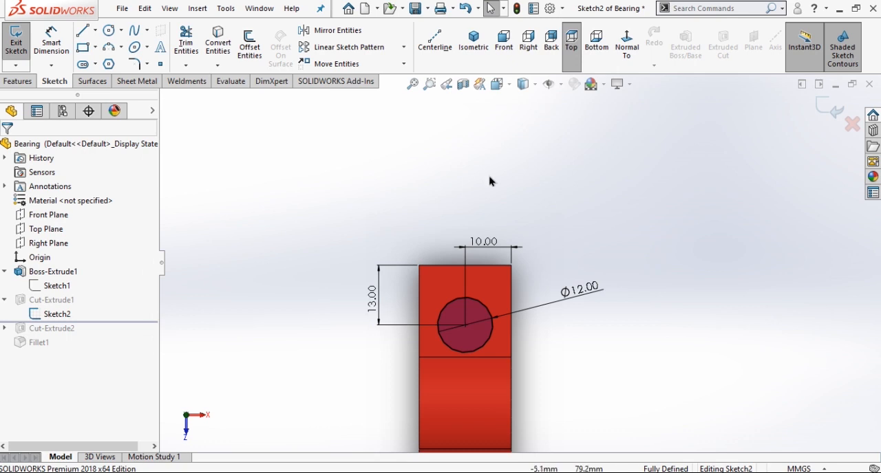
Move the lower mounting hole's position and diameter dimensions closer to the hole, then exit the sketch and restore the isometric view.
{"action": "scroll", "coordinate": [489, 181], "scroll_direction": "up", "scroll_amount": 5}
{"action": "scroll", "coordinate": [501, 440], "scroll_direction": "down", "scroll_amount": 4}
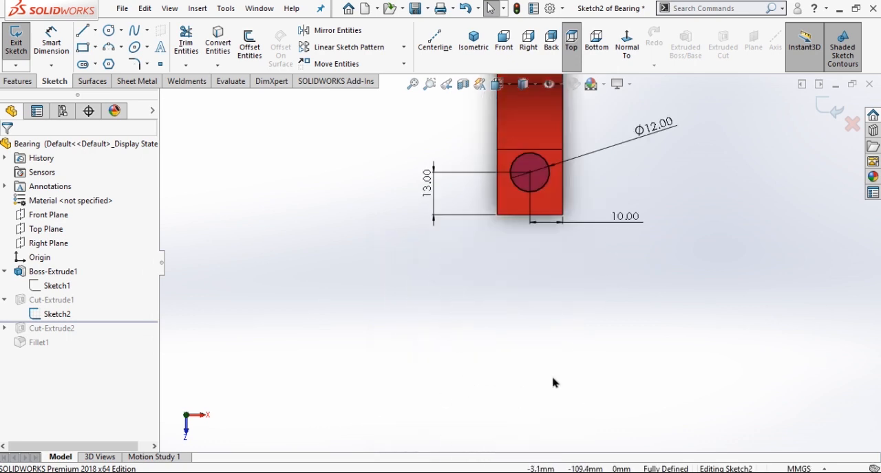
{"action": "scroll", "coordinate": [554, 382], "scroll_direction": "up", "scroll_amount": 2}
{"action": "scroll", "coordinate": [588, 195], "scroll_direction": "down", "scroll_amount": 3}
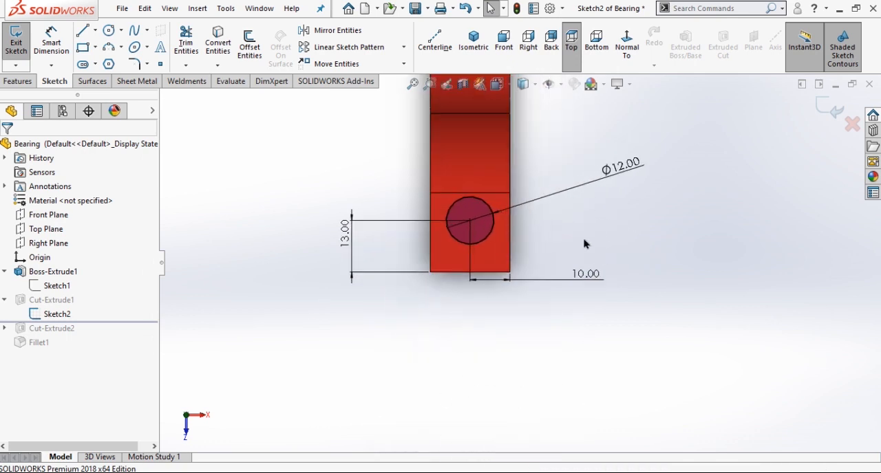
{"action": "mouse_move", "coordinate": [580, 279]}
{"action": "left_mouse_down"}
{"action": "mouse_move", "coordinate": [503, 305]}
{"action": "mouse_move", "coordinate": [489, 299]}
{"action": "left_mouse_up"}
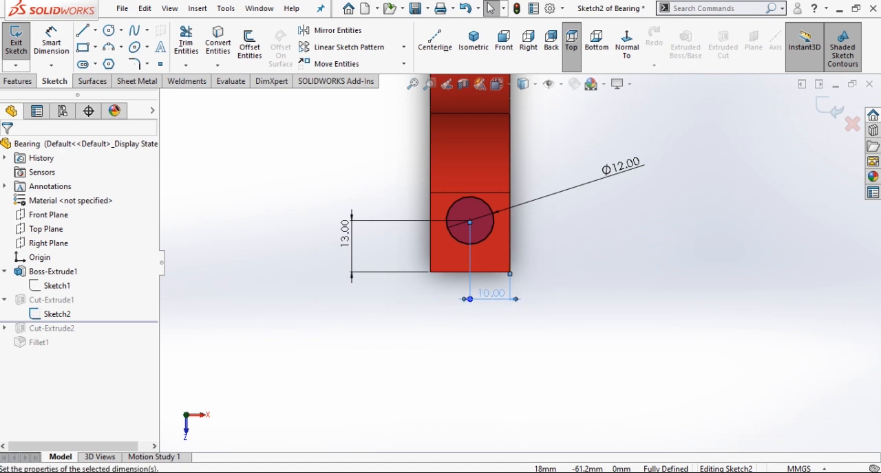
{"action": "left_click_drag", "start_coordinate": [342, 232], "coordinate": [360, 250]}
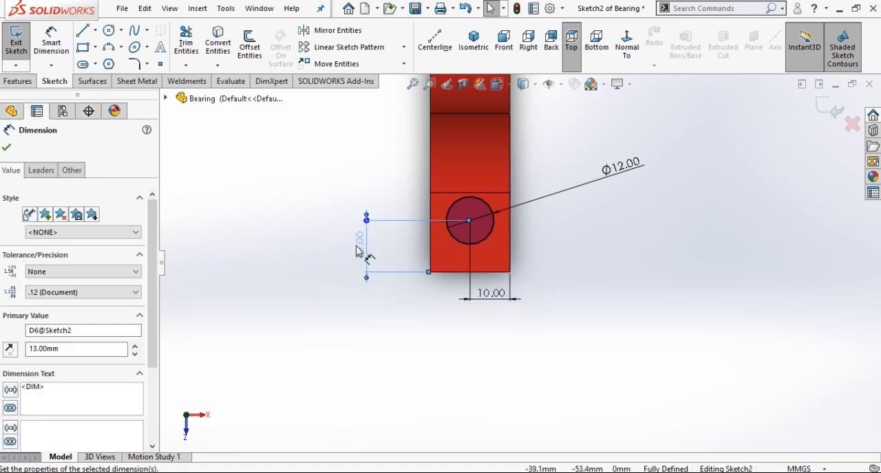
{"action": "left_click_drag", "start_coordinate": [629, 169], "coordinate": [513, 220]}
{"action": "scroll", "coordinate": [612, 289], "scroll_direction": "up", "scroll_amount": 5}
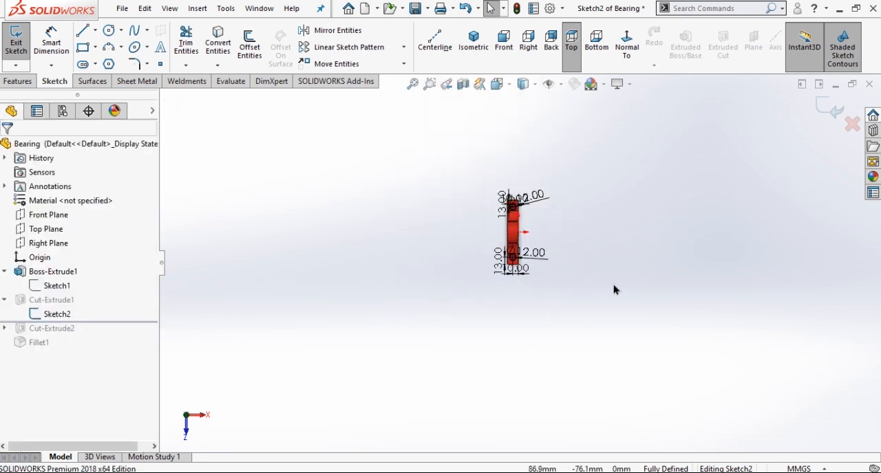
{"action": "left_click", "coordinate": [821, 109]}
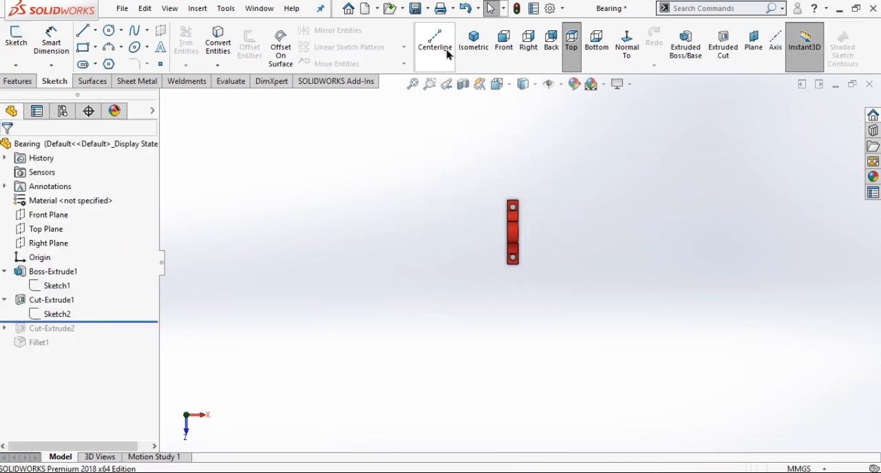
{"action": "left_click", "coordinate": [473, 41]}
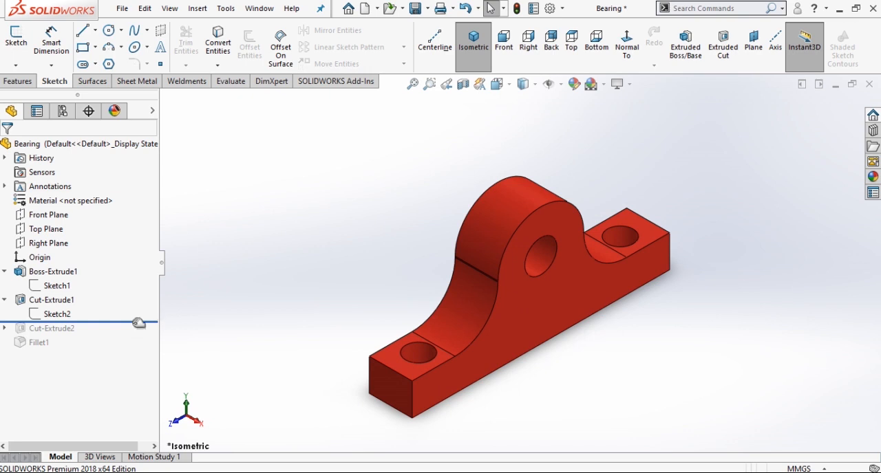
Roll the Bearing forward to its end and select the four outline edges of the front face for the 2 mm fillet.
{"action": "left_click_drag", "start_coordinate": [140, 322], "coordinate": [114, 372]}
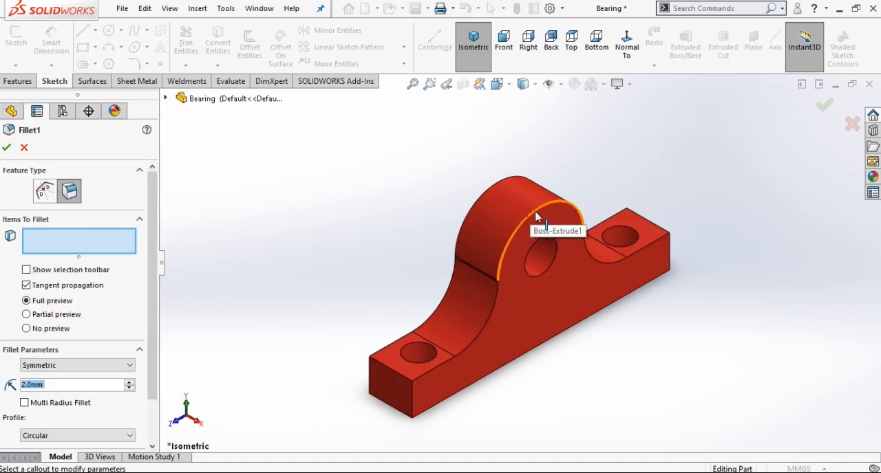
{"action": "left_click", "coordinate": [538, 217]}
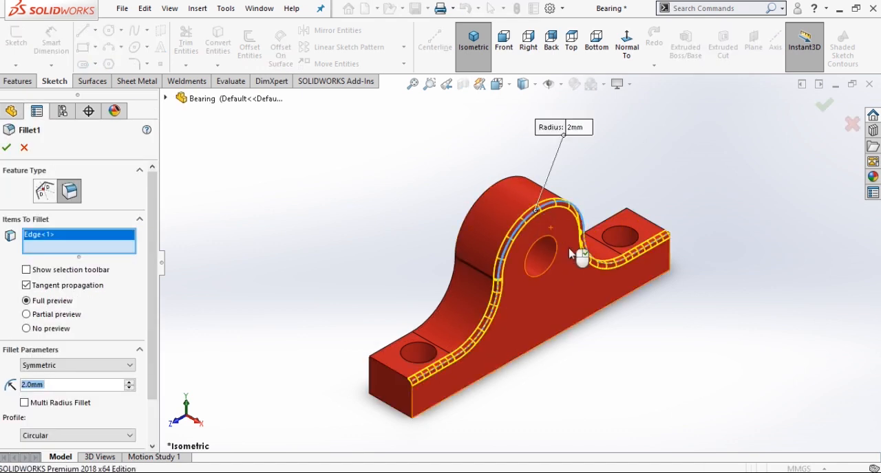
{"action": "left_click", "coordinate": [588, 324]}
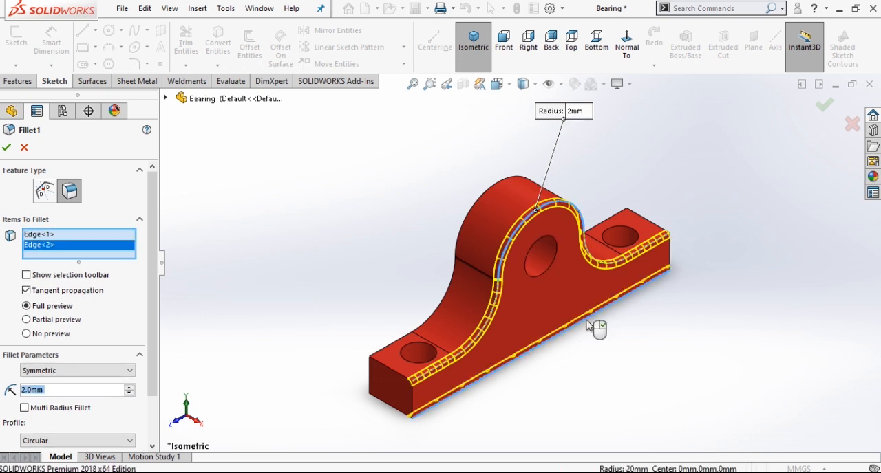
{"action": "left_click", "coordinate": [669, 256]}
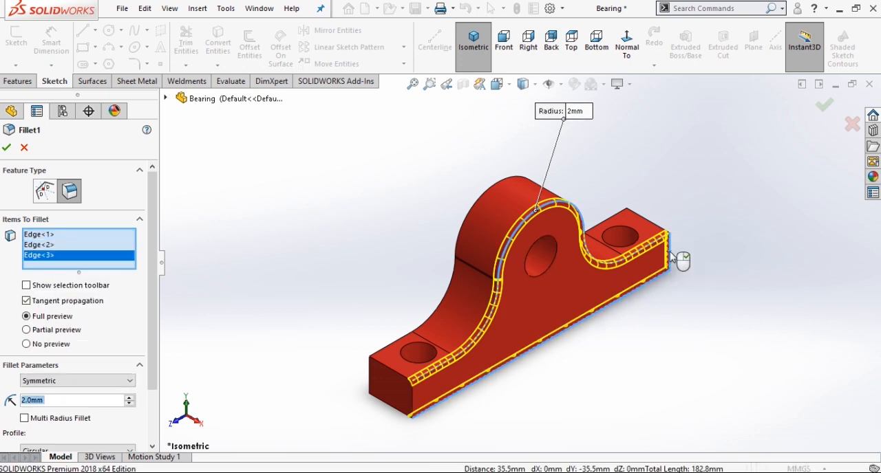
{"action": "left_click", "coordinate": [412, 402]}
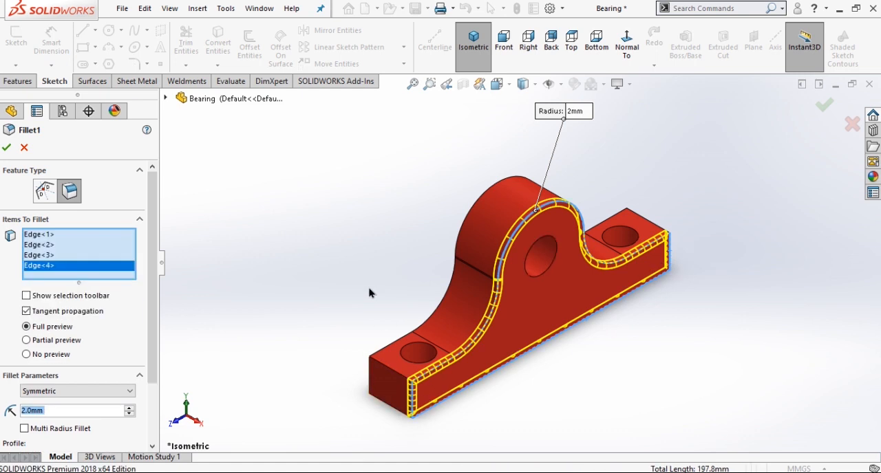
Add the curved upper edge, the base edge and both end edges of the Bearing's opposite face to the fillet selection.
{"action": "middle_click_drag", "start_coordinate": [367, 277], "coordinate": [488, 406]}
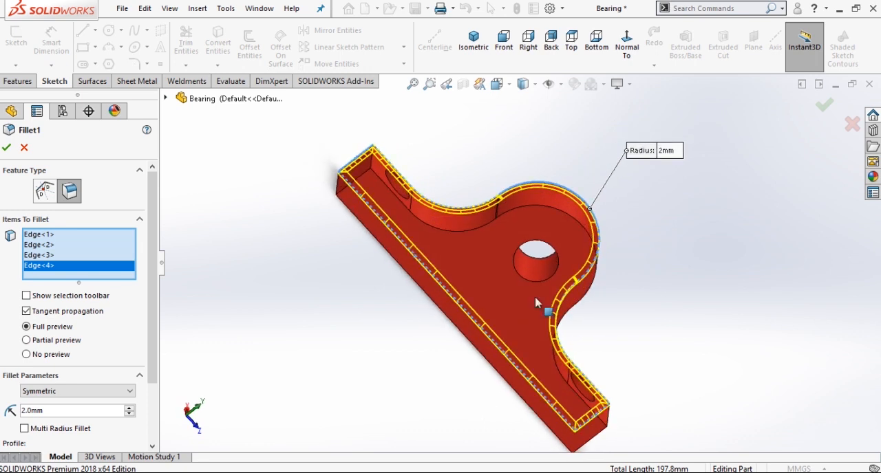
{"action": "left_click", "coordinate": [544, 214]}
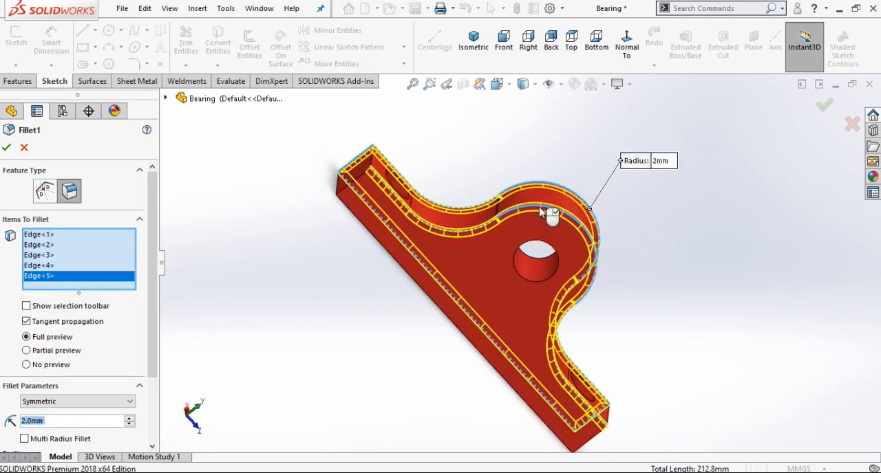
{"action": "left_click", "coordinate": [433, 305]}
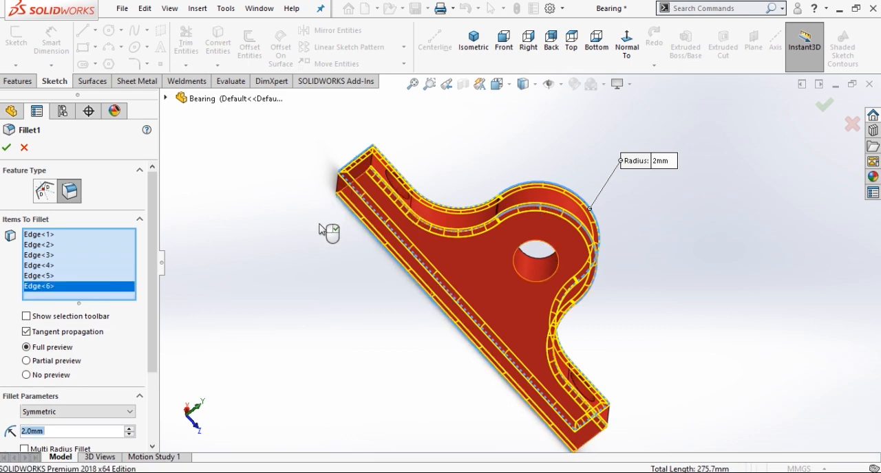
{"action": "scroll", "coordinate": [323, 230], "scroll_direction": "down", "scroll_amount": 3}
{"action": "middle_click_drag", "start_coordinate": [334, 190], "coordinate": [377, 217]}
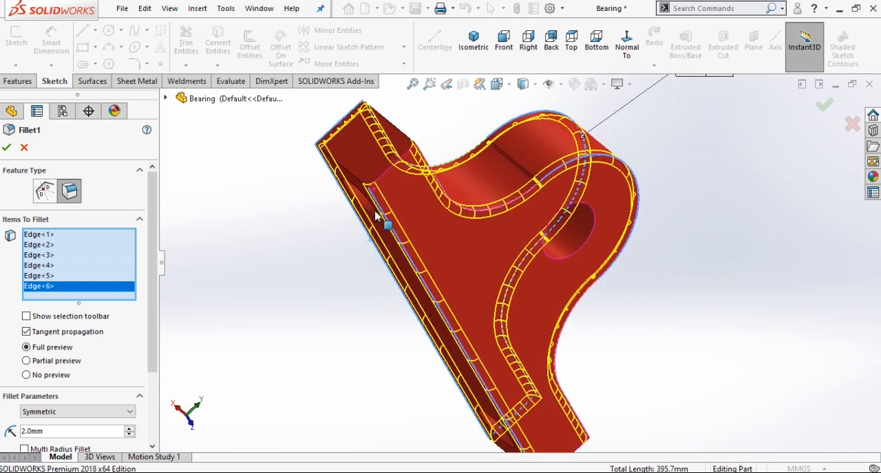
{"action": "left_click", "coordinate": [391, 173]}
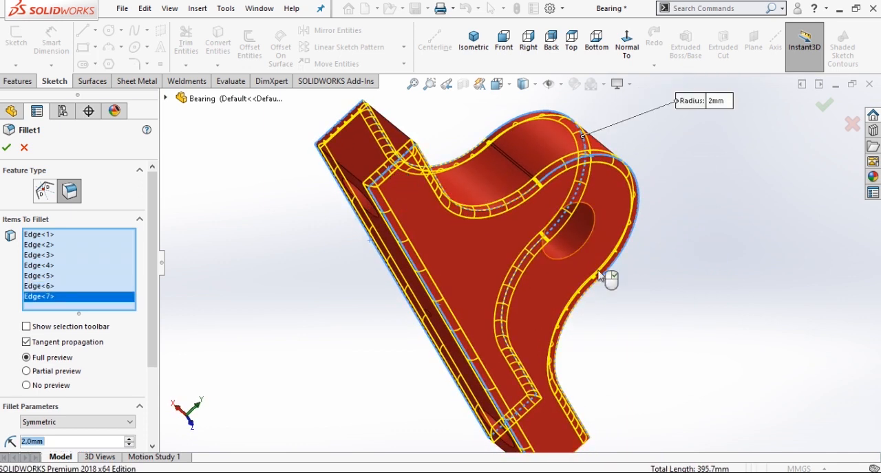
{"action": "scroll", "coordinate": [703, 329], "scroll_direction": "up", "scroll_amount": 1}
{"action": "scroll", "coordinate": [601, 393], "scroll_direction": "down", "scroll_amount": 2}
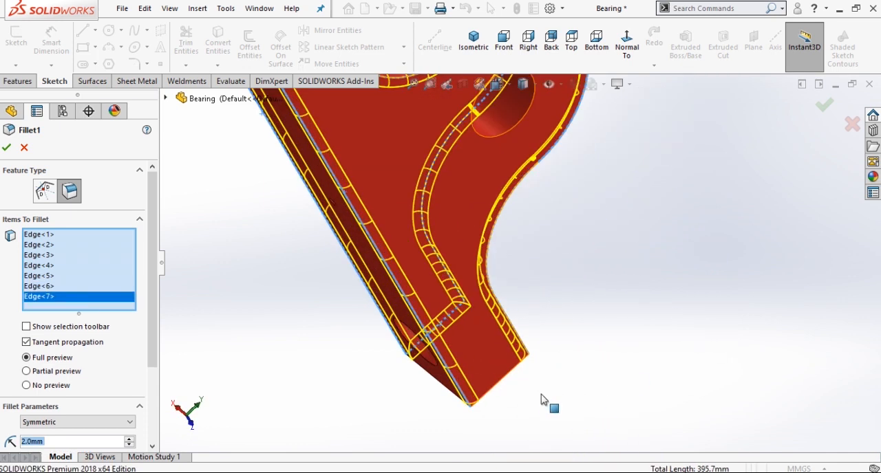
{"action": "left_click", "coordinate": [515, 376]}
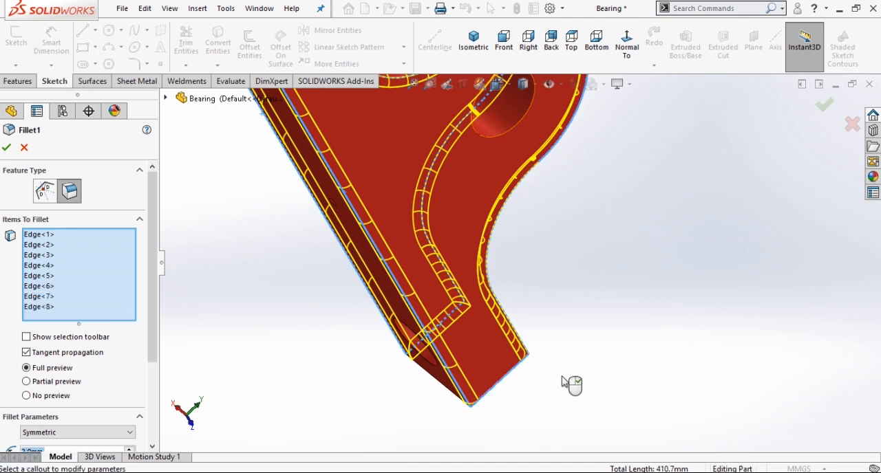
Accept the Bearing's 2 mm fillet, restore the isometric view and save the part.
{"action": "scroll", "coordinate": [700, 298], "scroll_direction": "up", "scroll_amount": 3}
{"action": "middle_click_drag", "start_coordinate": [700, 299], "coordinate": [556, 330]}
{"action": "left_click", "coordinate": [6, 149]}
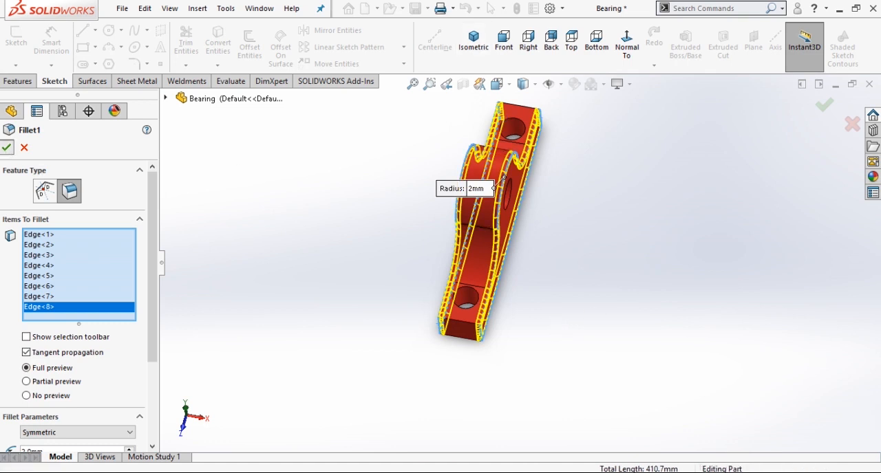
{"action": "left_click", "coordinate": [476, 42]}
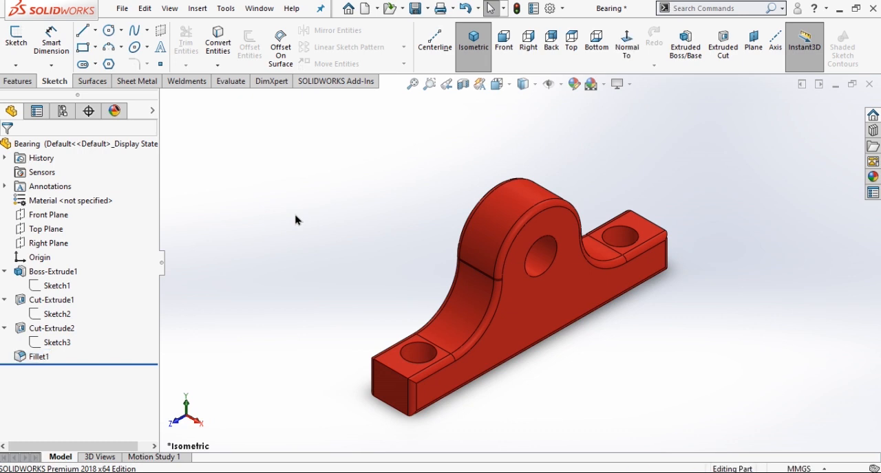
{"action": "left_click", "coordinate": [414, 8]}
{"action": "left_click", "coordinate": [568, 337]}
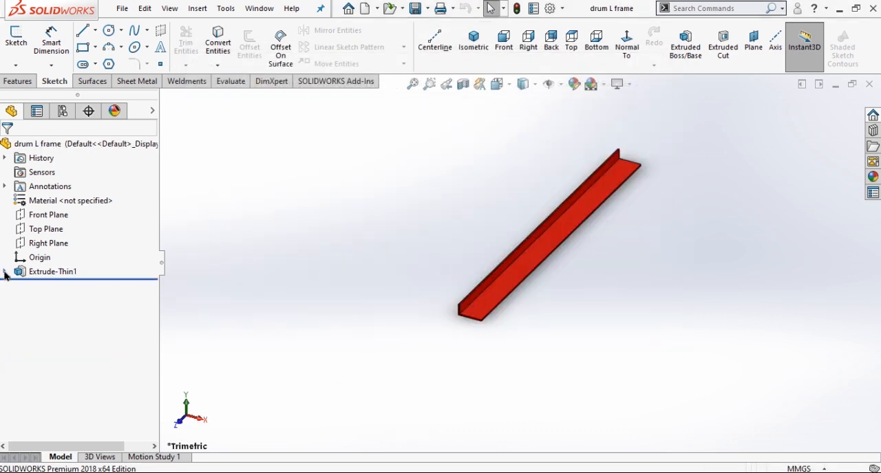
Open the profile sketch of the drum L frame's thin extrusion for editing.
{"action": "left_click", "coordinate": [5, 271]}
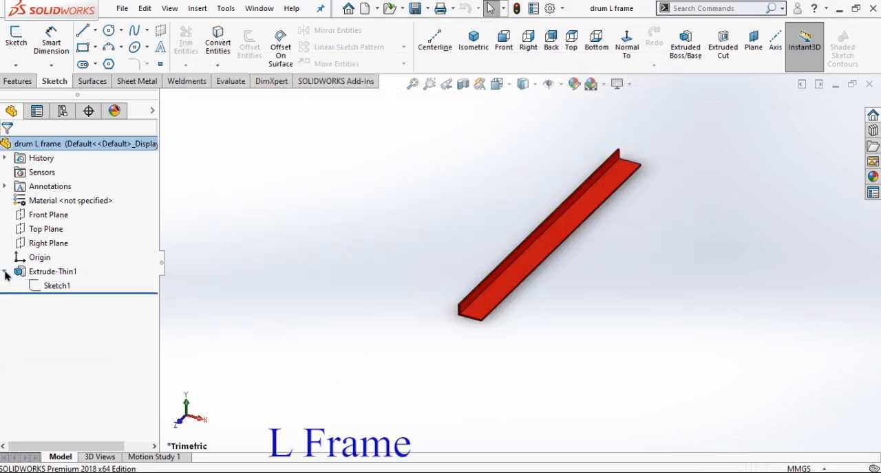
{"action": "left_click", "coordinate": [57, 286]}
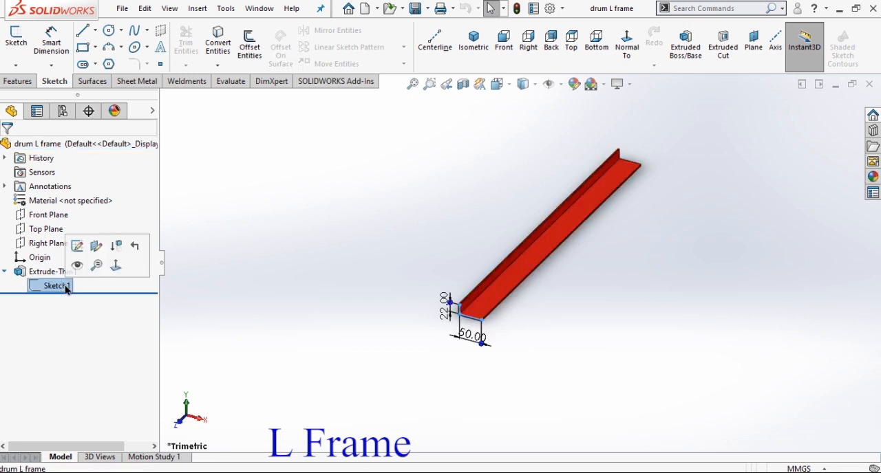
{"action": "left_click", "coordinate": [77, 246]}
{"action": "scroll", "coordinate": [605, 197], "scroll_direction": "down", "scroll_amount": 3}
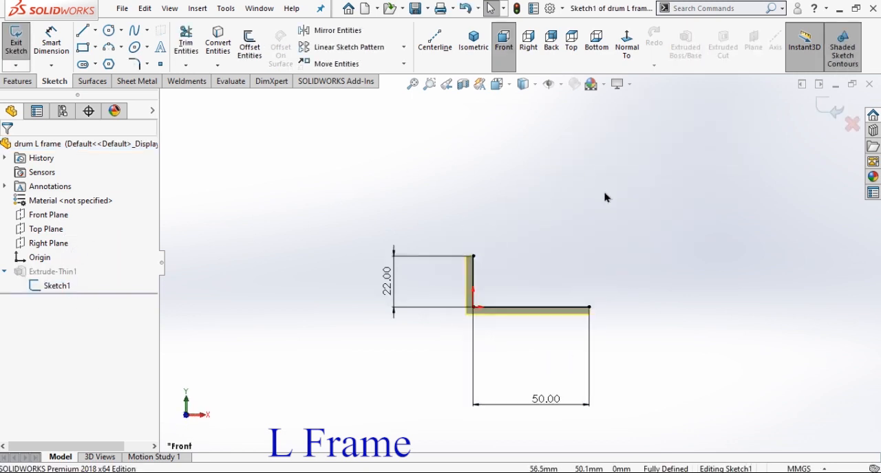
Move the 50 mm and 22 mm dimensions closer to the L profile, then exit the sketch.
{"action": "scroll", "coordinate": [607, 194], "scroll_direction": "up", "scroll_amount": 2}
{"action": "left_click", "coordinate": [521, 384]}
{"action": "left_click_drag", "start_coordinate": [521, 384], "coordinate": [520, 336]}
{"action": "scroll", "coordinate": [600, 287], "scroll_direction": "down", "scroll_amount": 3}
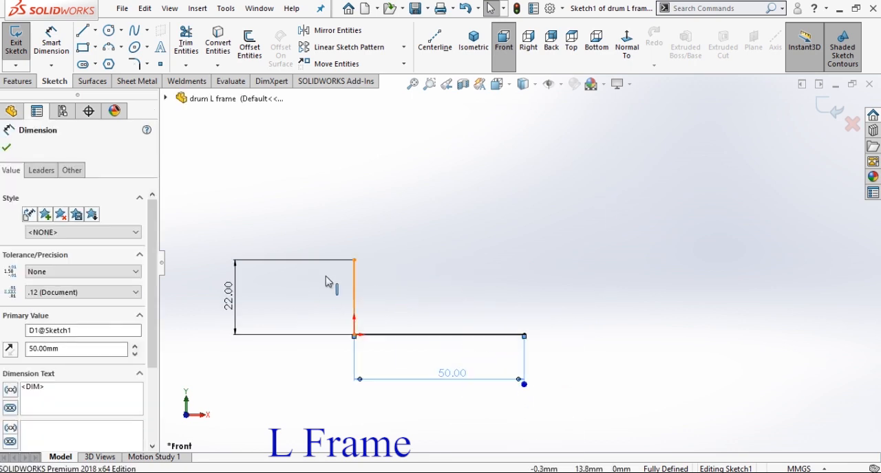
{"action": "left_click_drag", "start_coordinate": [236, 297], "coordinate": [311, 296]}
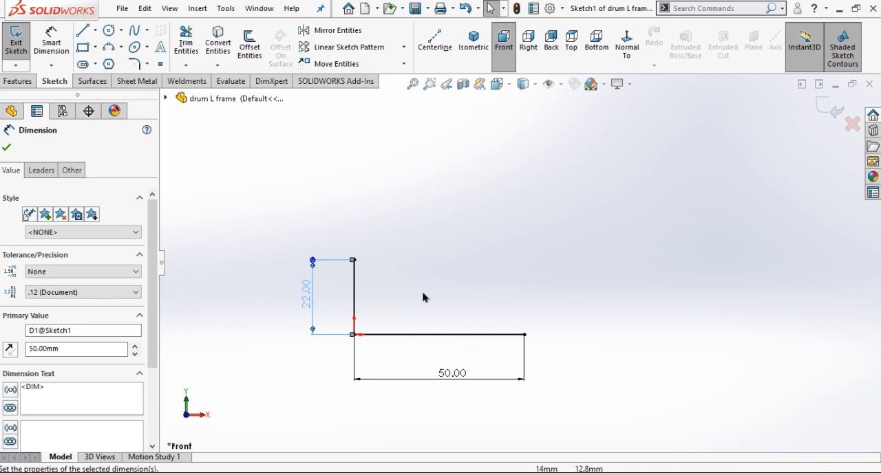
{"action": "left_click", "coordinate": [519, 277]}
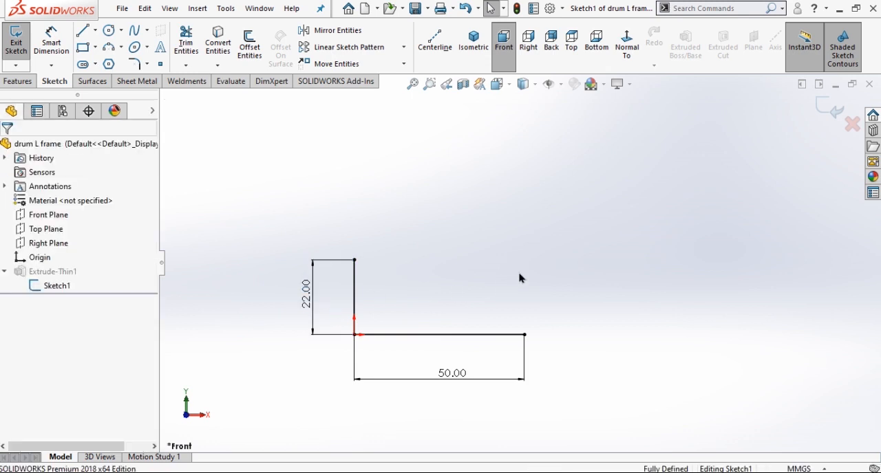
{"action": "left_click", "coordinate": [824, 113]}
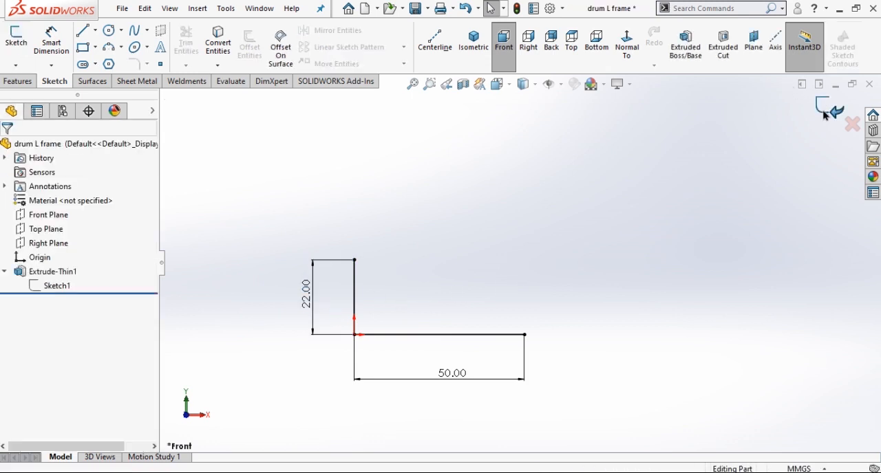
Review the L frame's thin extrusion depth, direction and wall thickness in isometric view, then accept the feature and fit the part on screen.
{"action": "left_click", "coordinate": [49, 273]}
{"action": "left_click", "coordinate": [59, 229]}
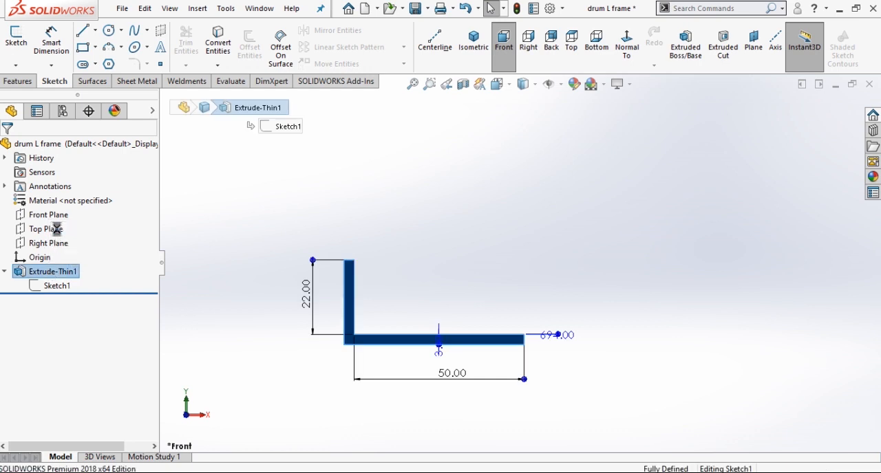
{"action": "left_click", "coordinate": [479, 43]}
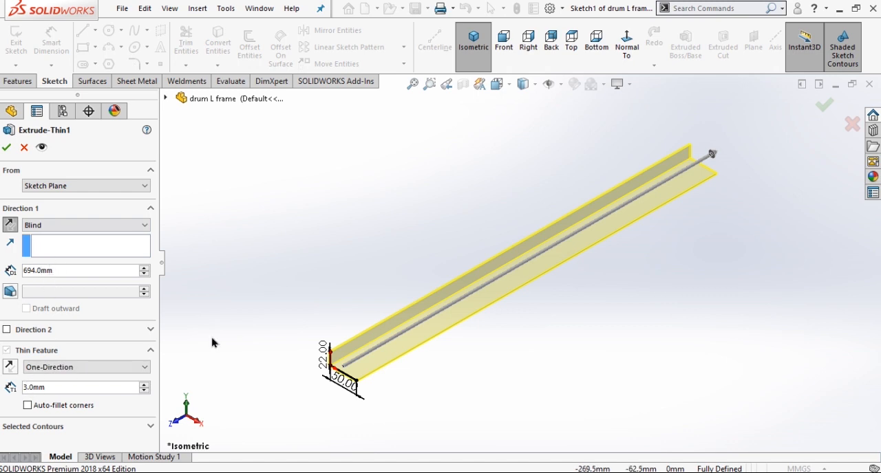
{"action": "scroll", "coordinate": [406, 358], "scroll_direction": "down", "scroll_amount": 4}
{"action": "scroll", "coordinate": [475, 197], "scroll_direction": "down", "scroll_amount": 2}
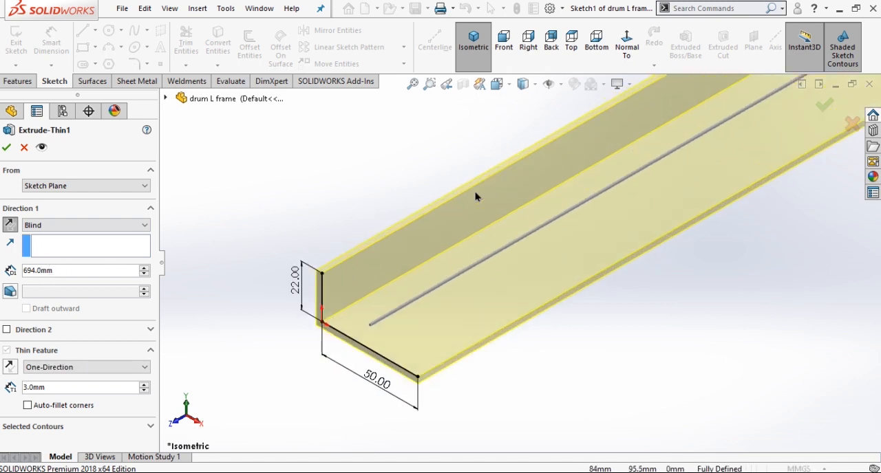
{"action": "left_click", "coordinate": [8, 226]}
{"action": "left_click", "coordinate": [11, 368]}
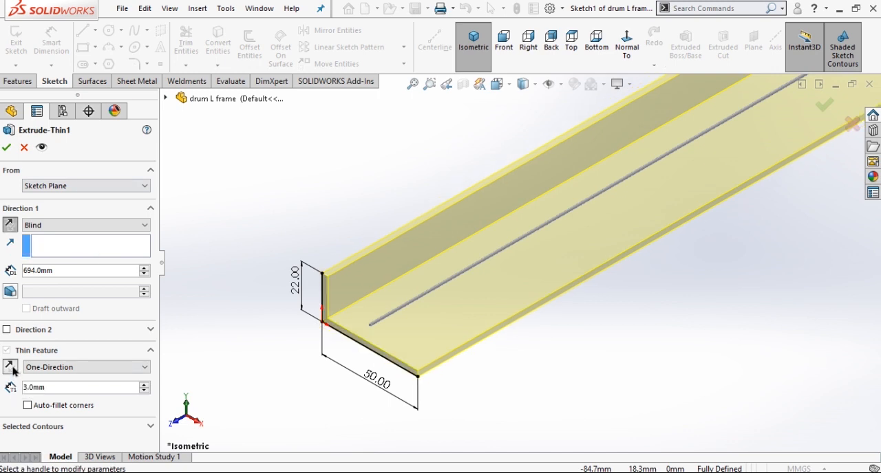
{"action": "left_click", "coordinate": [7, 149]}
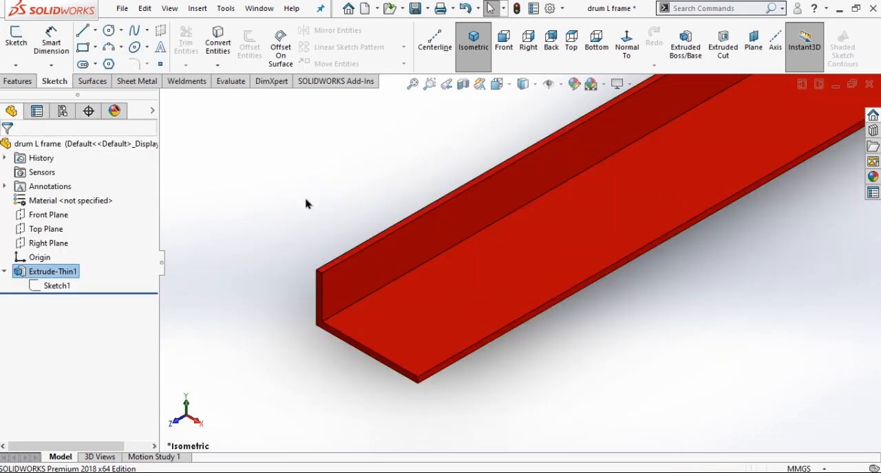
{"action": "key", "text": "f"}
Save the L frame under the new name "seat L support" in the Pedal Operated Washing Machine folder.
{"action": "left_click", "coordinate": [428, 10]}
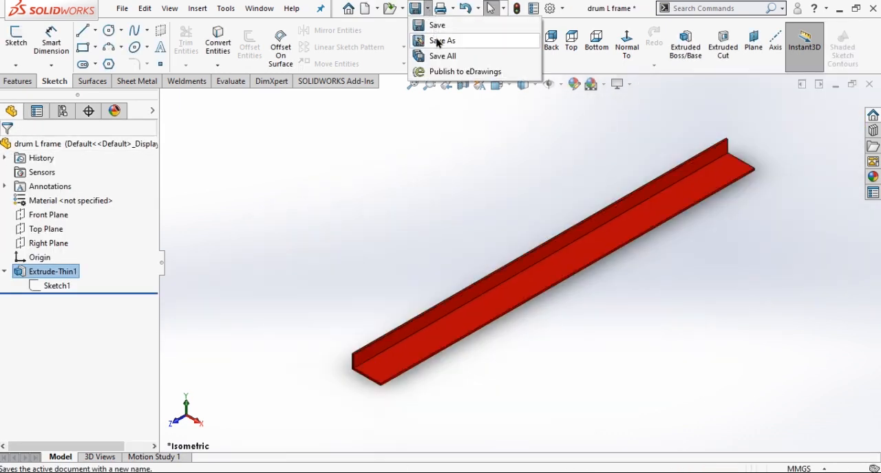
{"action": "left_click", "coordinate": [433, 39]}
{"action": "type", "text": "seat L support"}
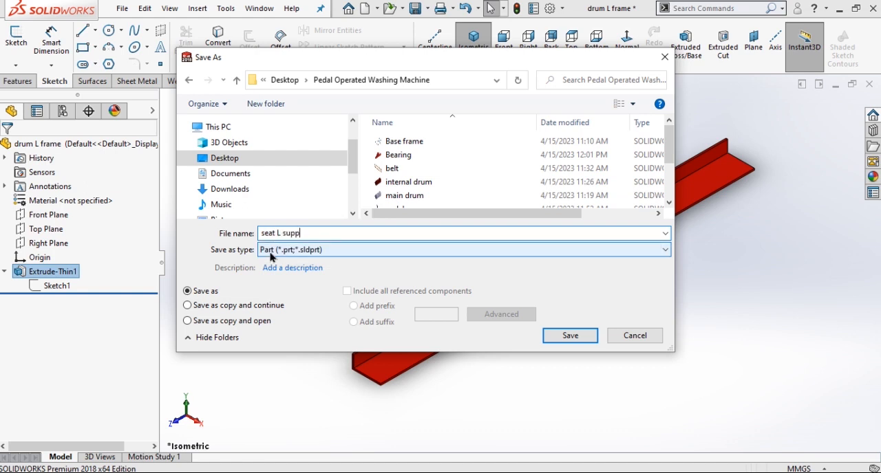
{"action": "left_click", "coordinate": [570, 335]}
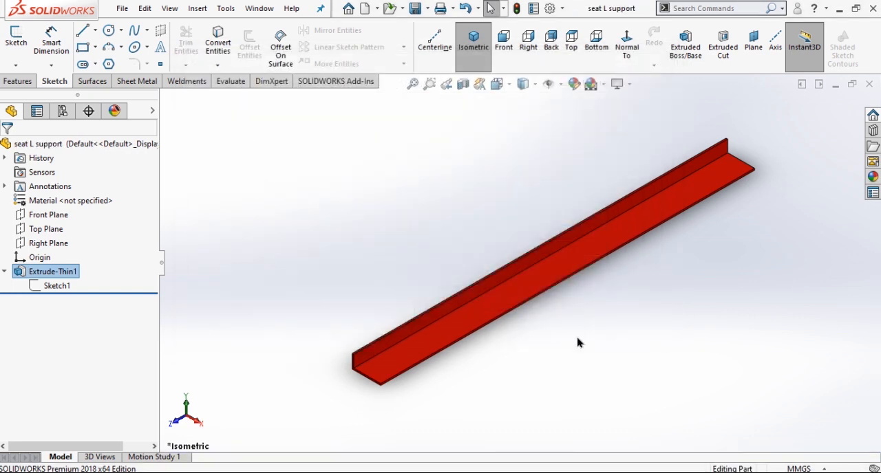